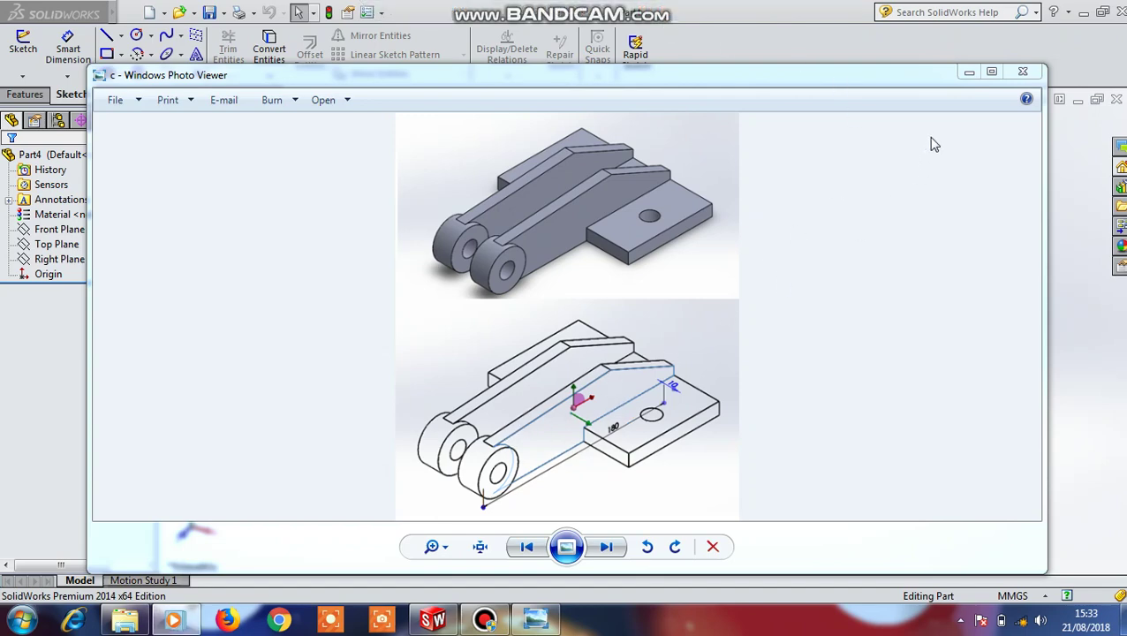
Start a new sketch on the Right Plane, viewed face-on
left_click(968, 75)
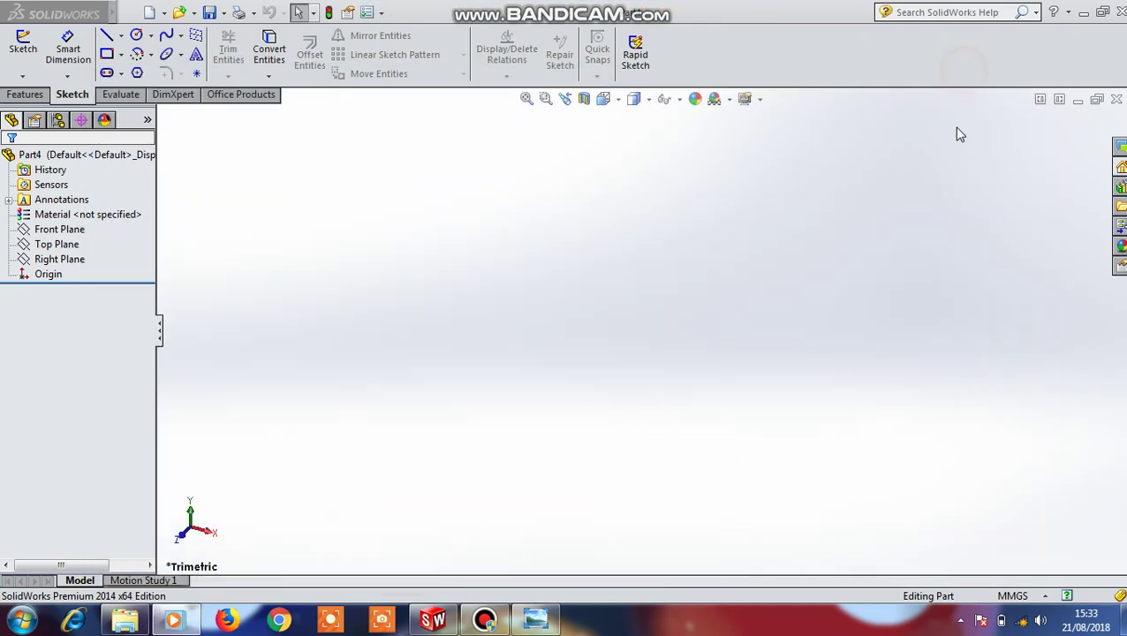
left_click(59, 258)
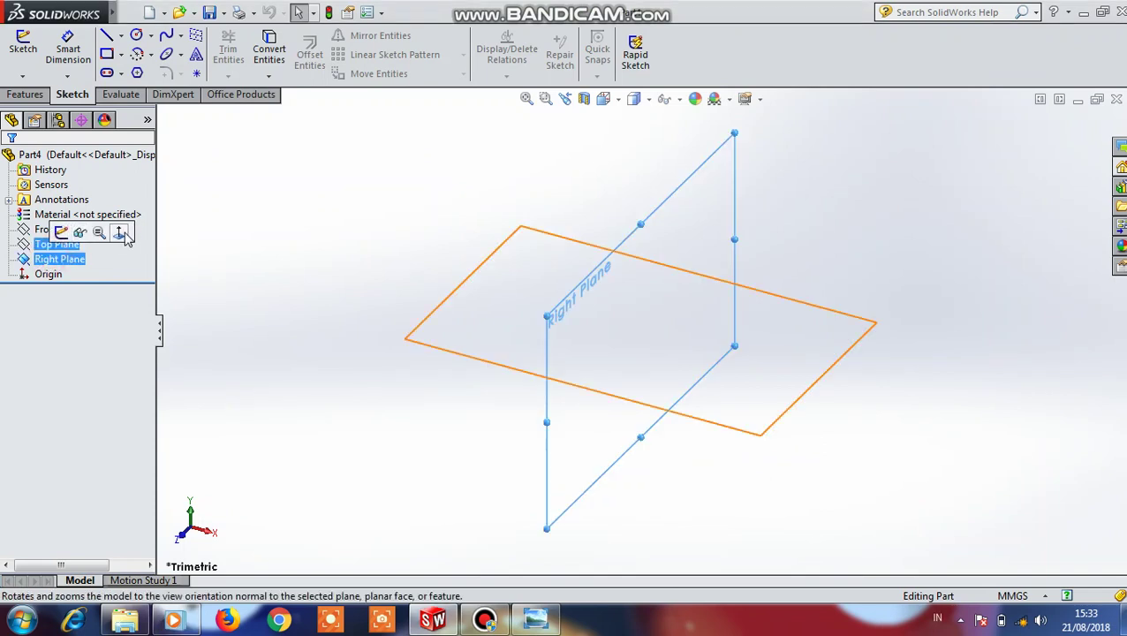
left_click(124, 234)
right_click(66, 259)
left_click(79, 232)
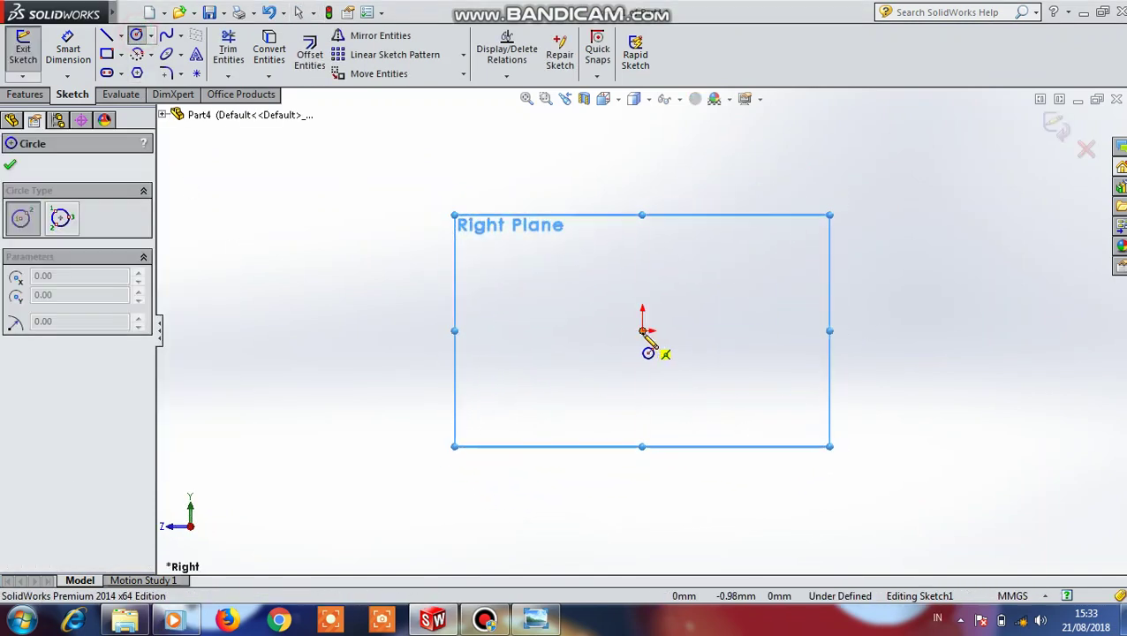
Draw a circle centred on the origin and dimension it to Ø40 mm
left_click(642, 330)
left_click(642, 372)
left_click(64, 53)
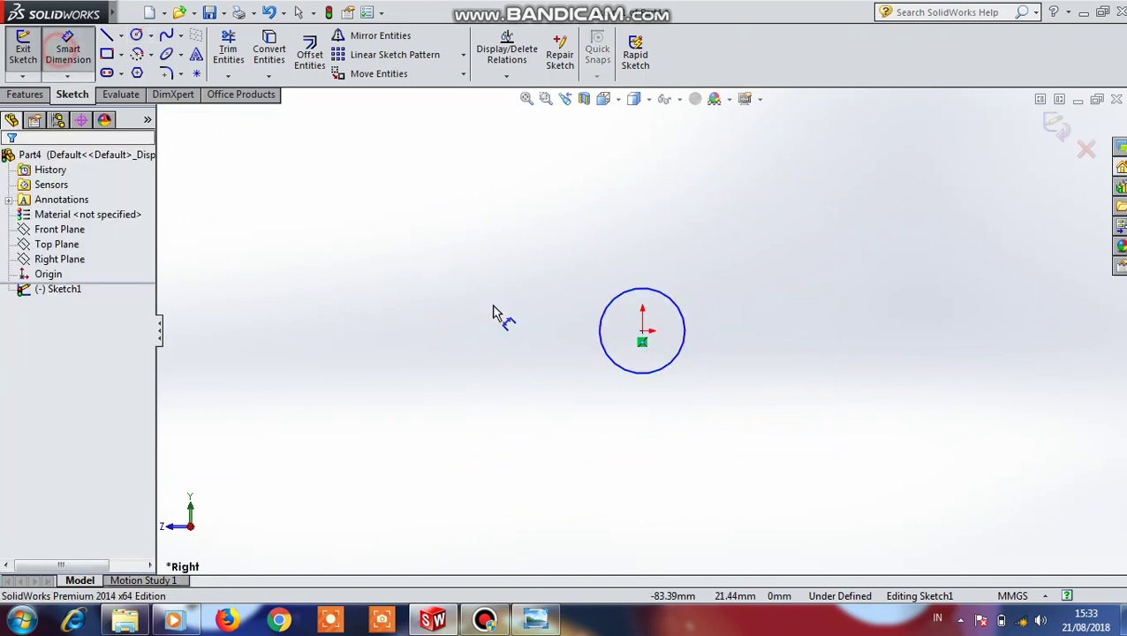
left_click(645, 375)
left_click(632, 448)
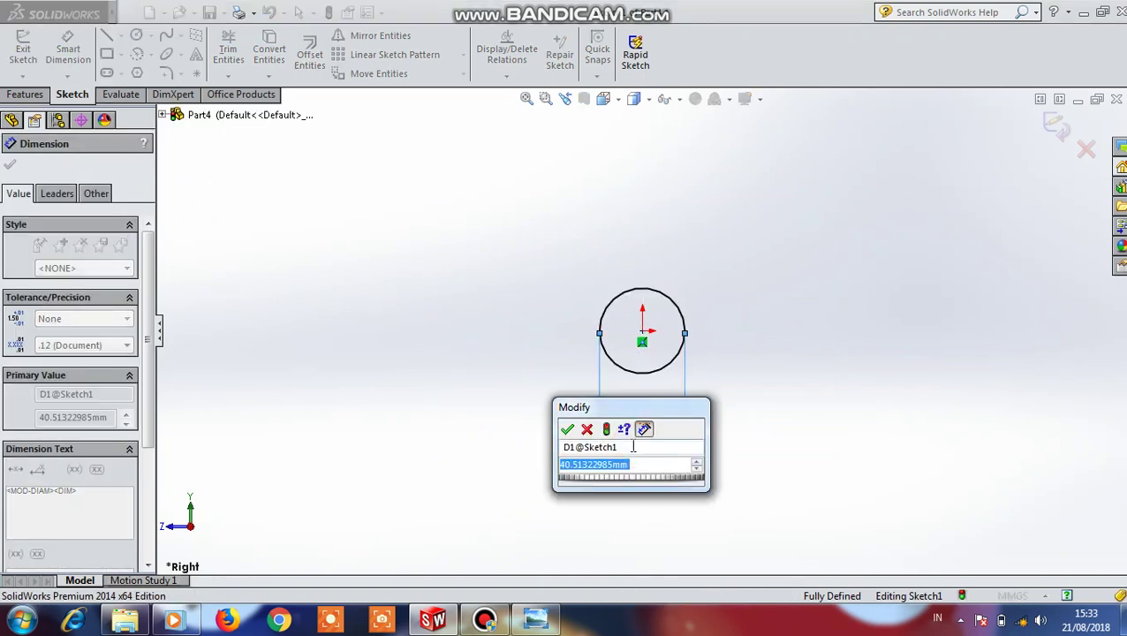
type("40")
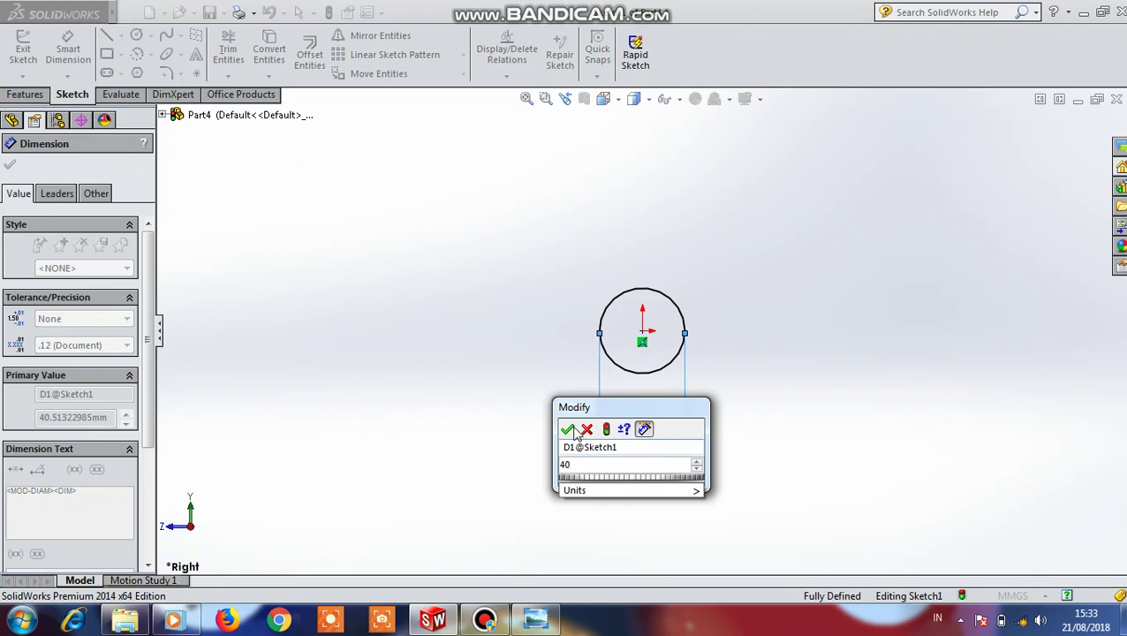
left_click(570, 430)
Draw a horizontal line right from the circle's bottom and dimension it 180 mm
left_click(107, 35)
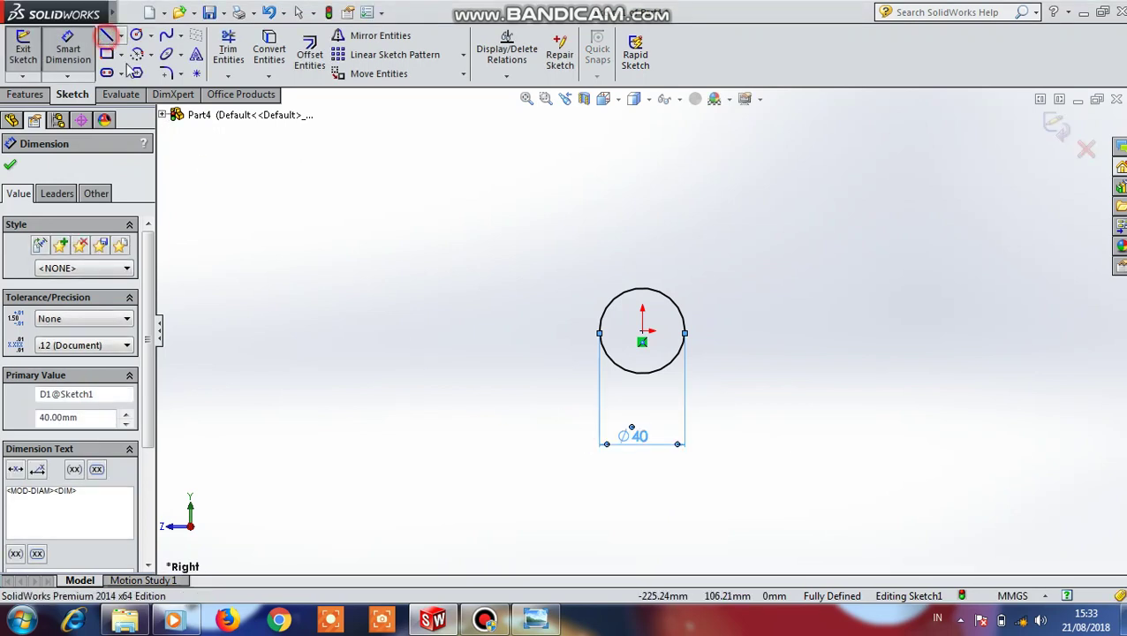
left_click(643, 373)
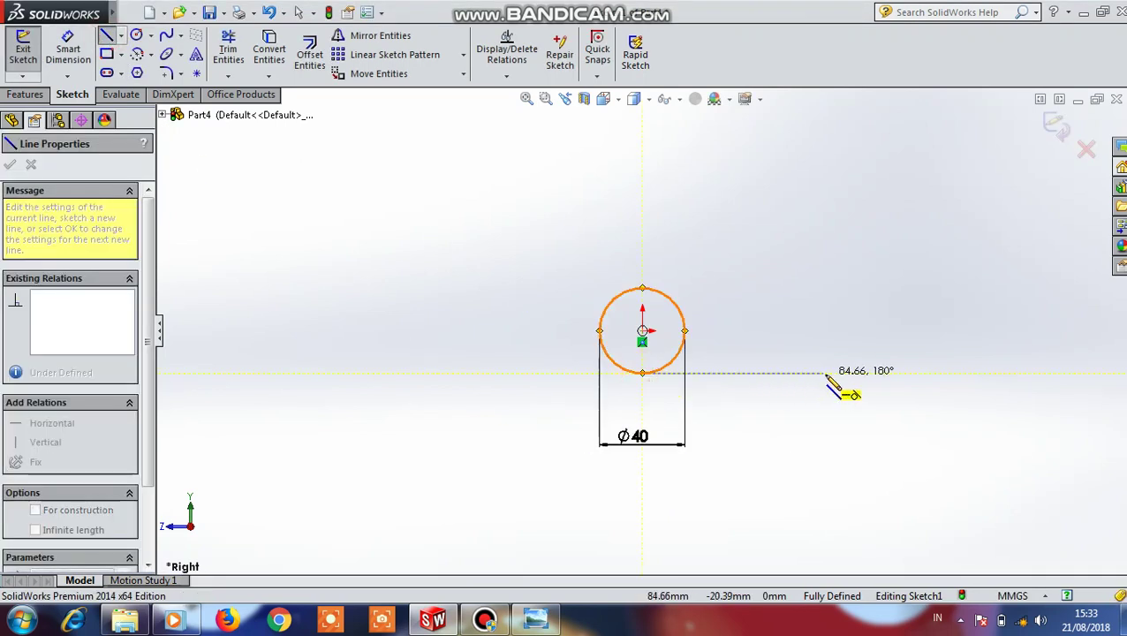
left_click(827, 373)
left_click(68, 49)
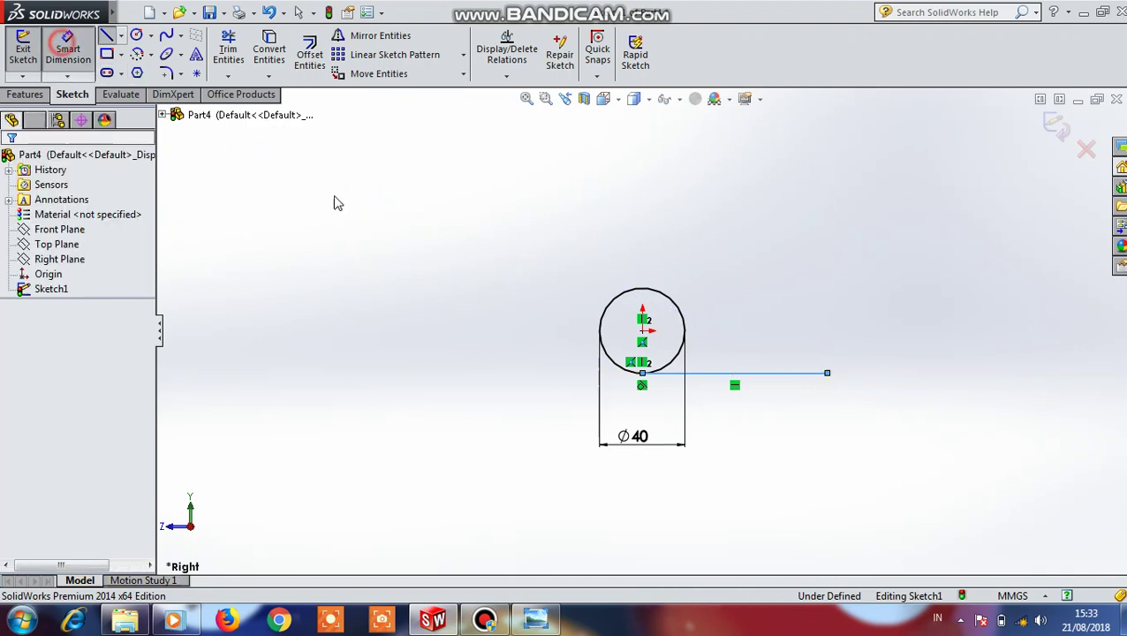
left_click(767, 373)
left_click(765, 430)
type("1")
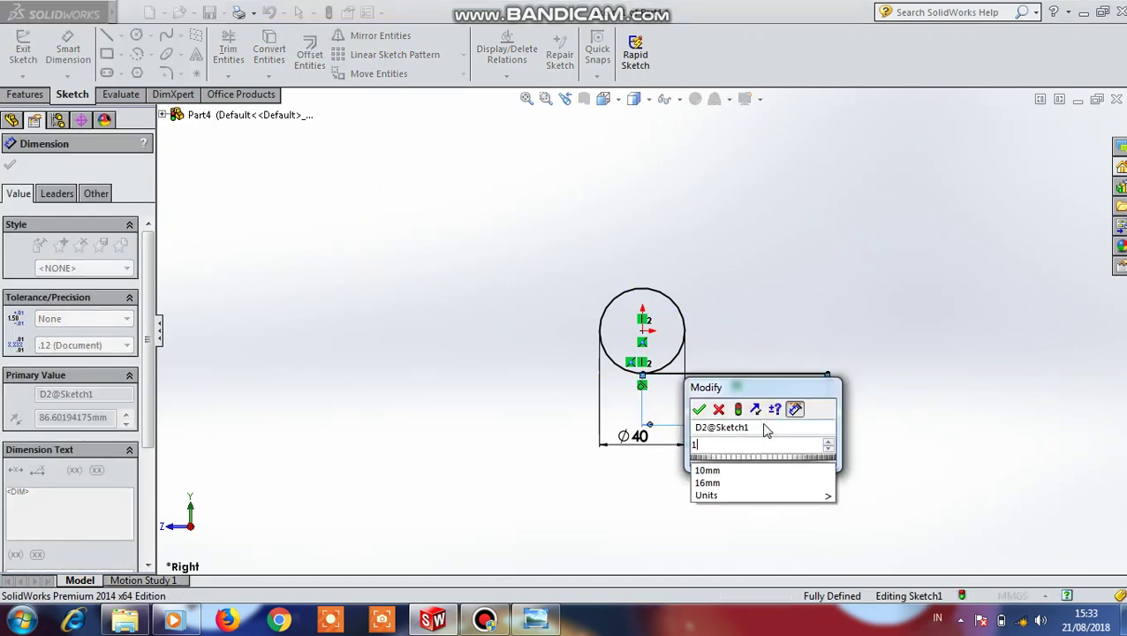
type("80")
left_click(700, 409)
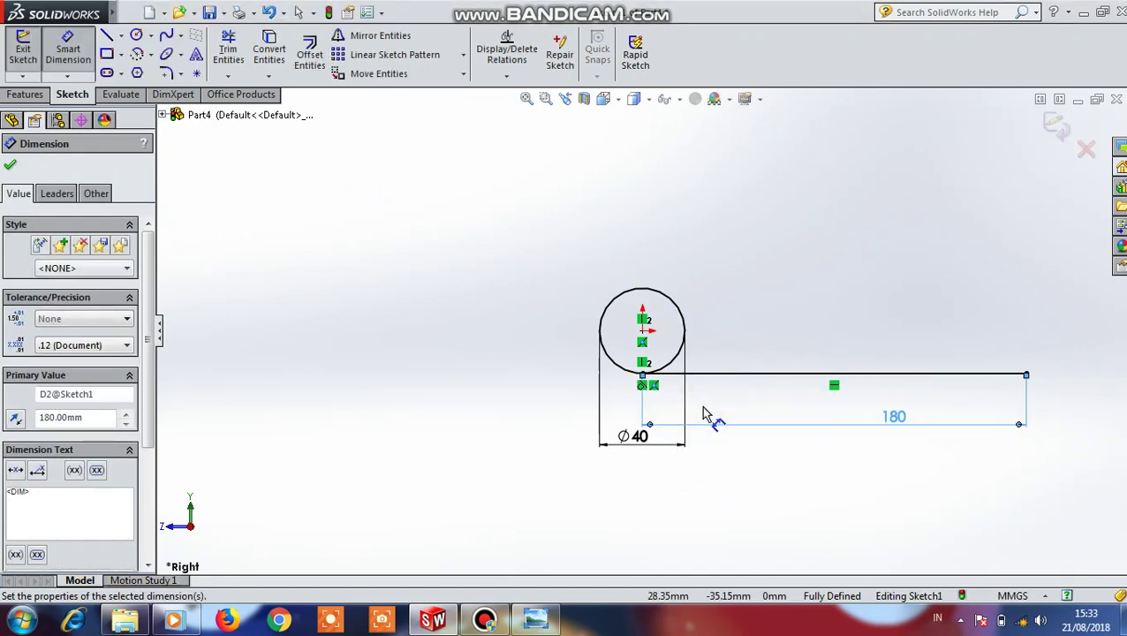
Add a short riser at the 180 line's end and a 63 mm line back leftward
left_click(106, 35)
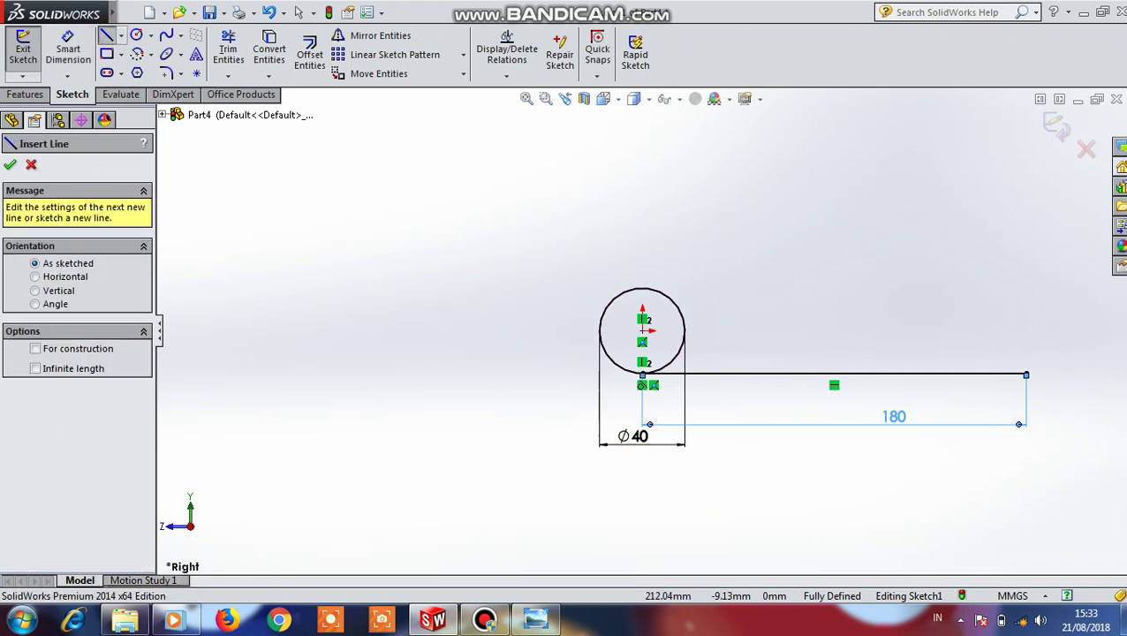
left_click(1027, 374)
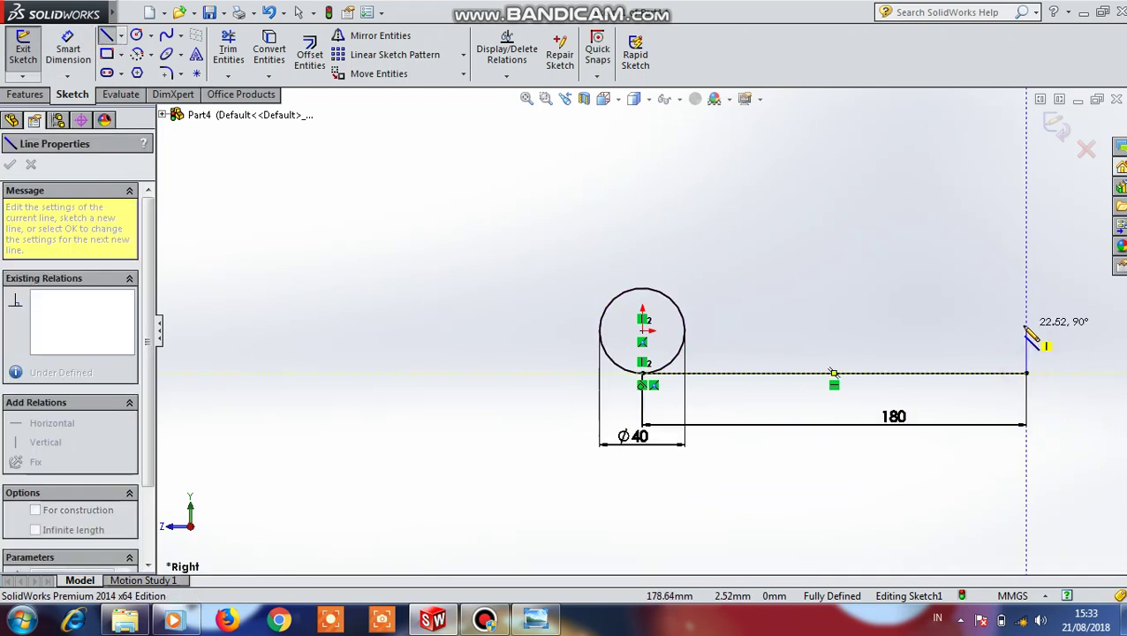
left_click(1026, 332)
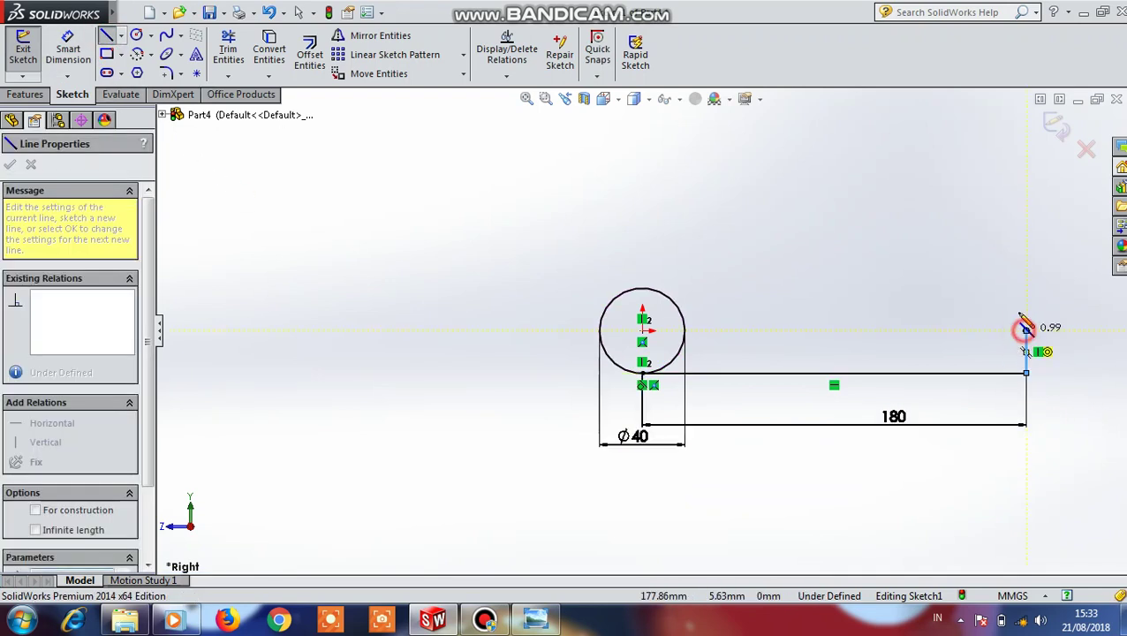
left_click(938, 332)
key("Escape")
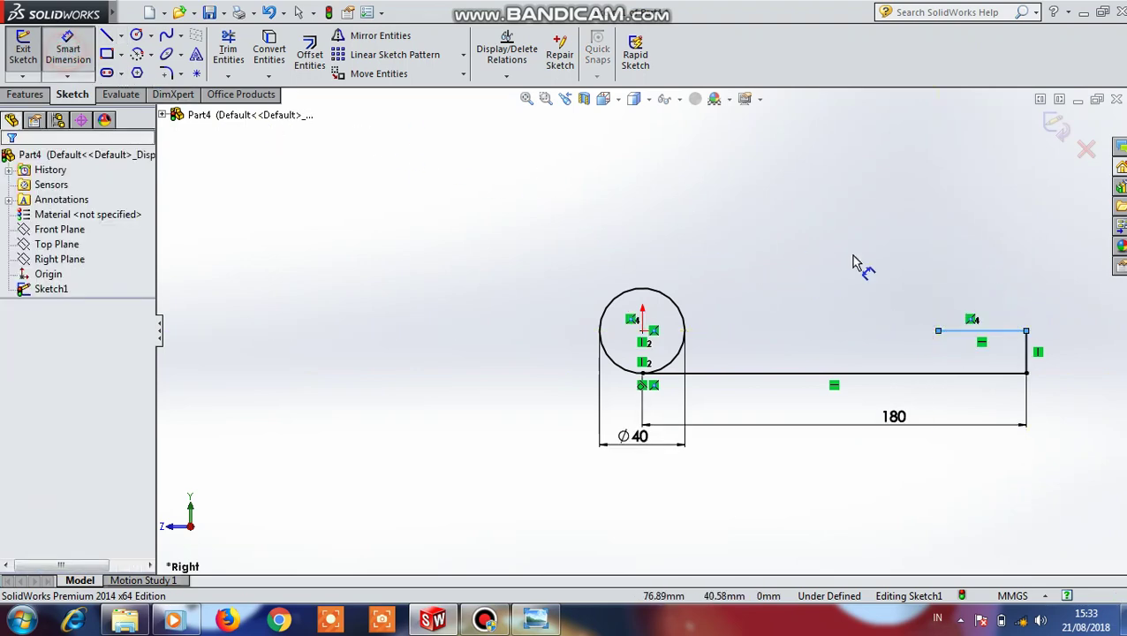
left_click(977, 342)
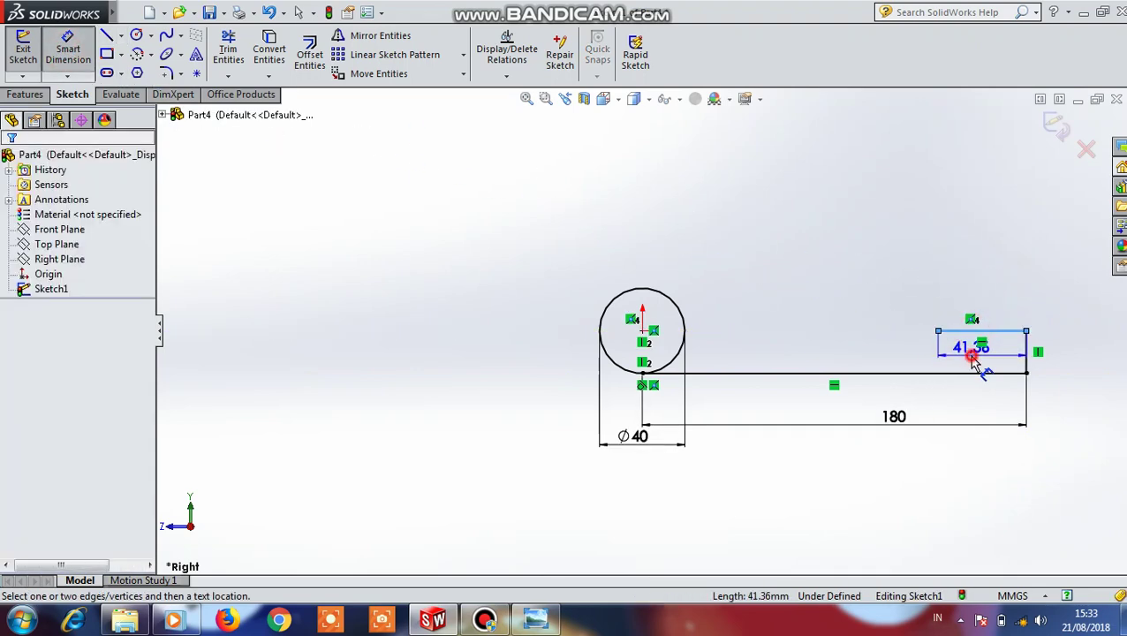
left_click(974, 355)
type("63")
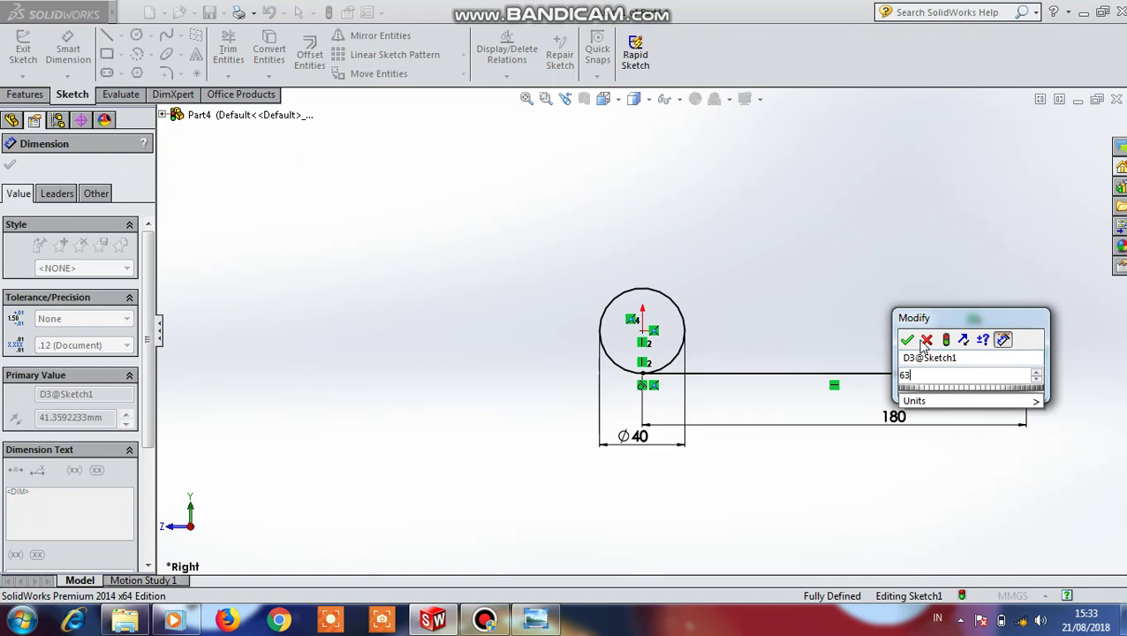
left_click(908, 340)
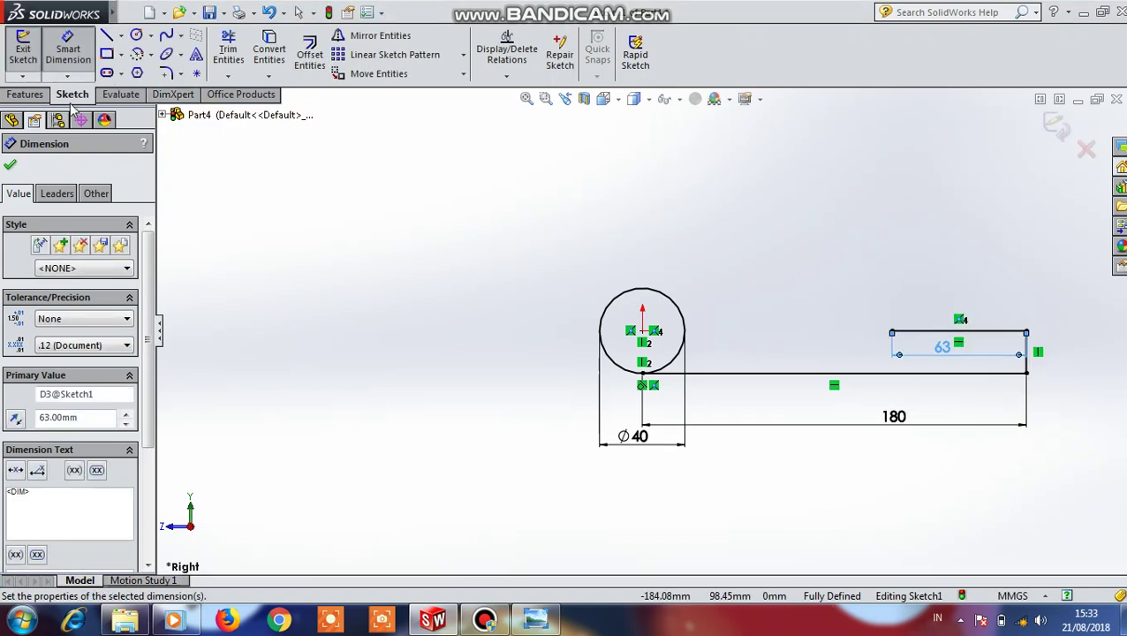
Draw a vertical line up from the 63 line's left end, dimensioned 28 mm
left_click(105, 37)
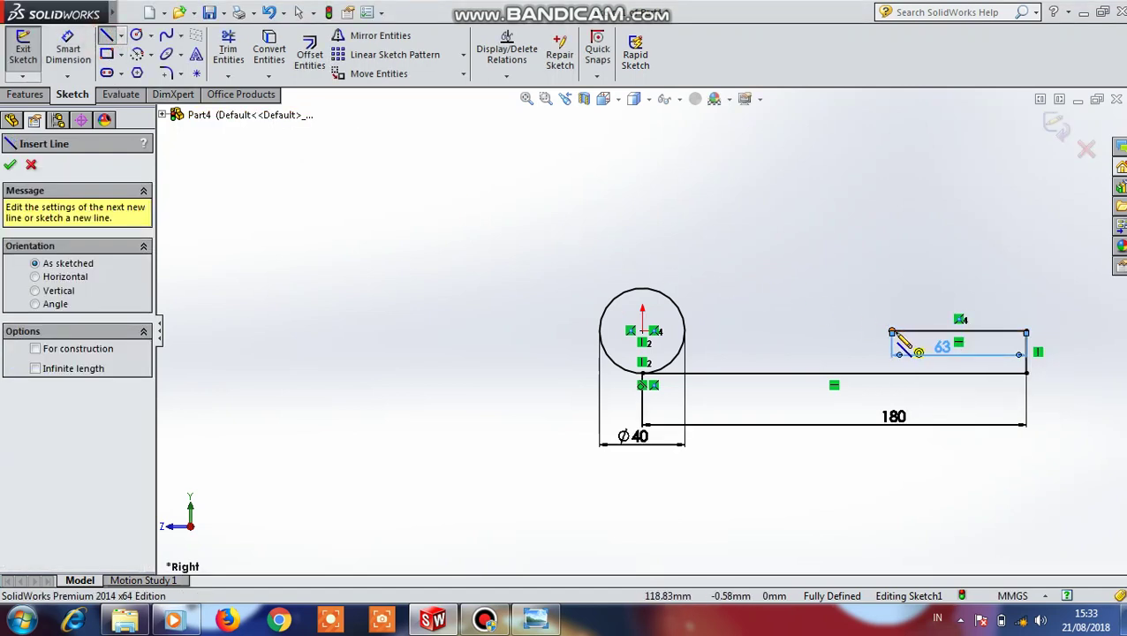
left_click(892, 332)
left_click(894, 264)
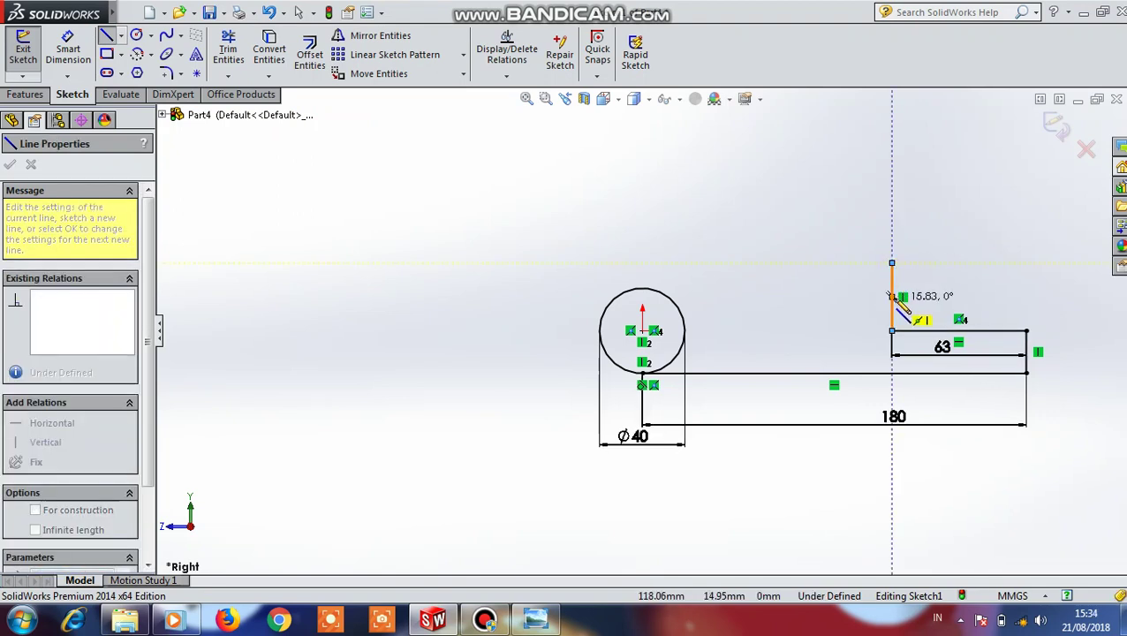
key("Escape")
left_click(73, 49)
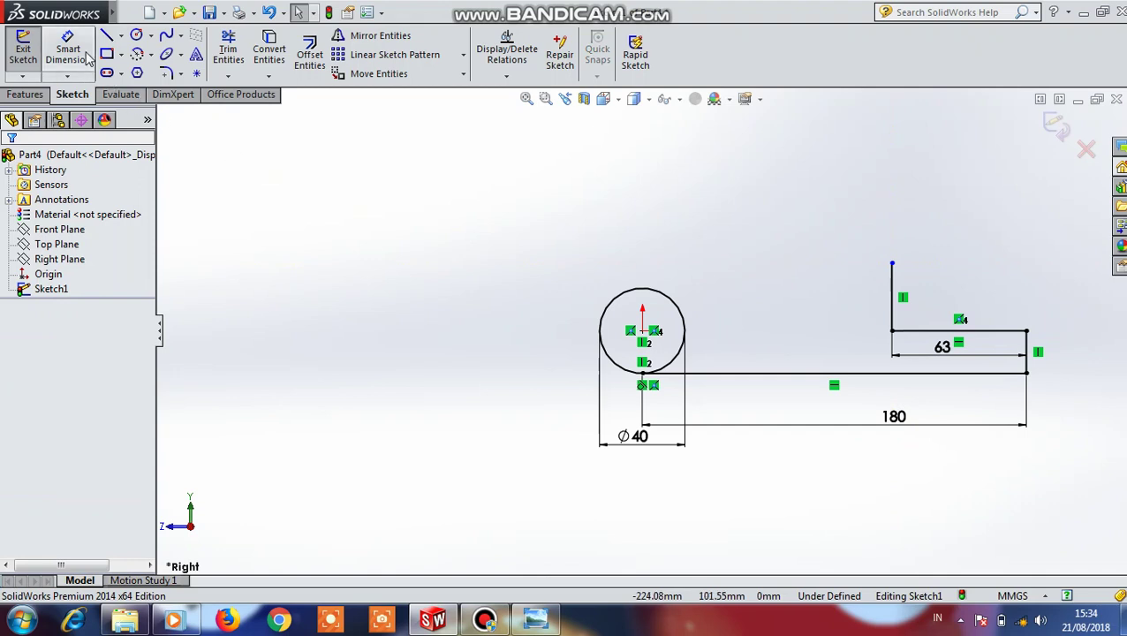
left_click(892, 305)
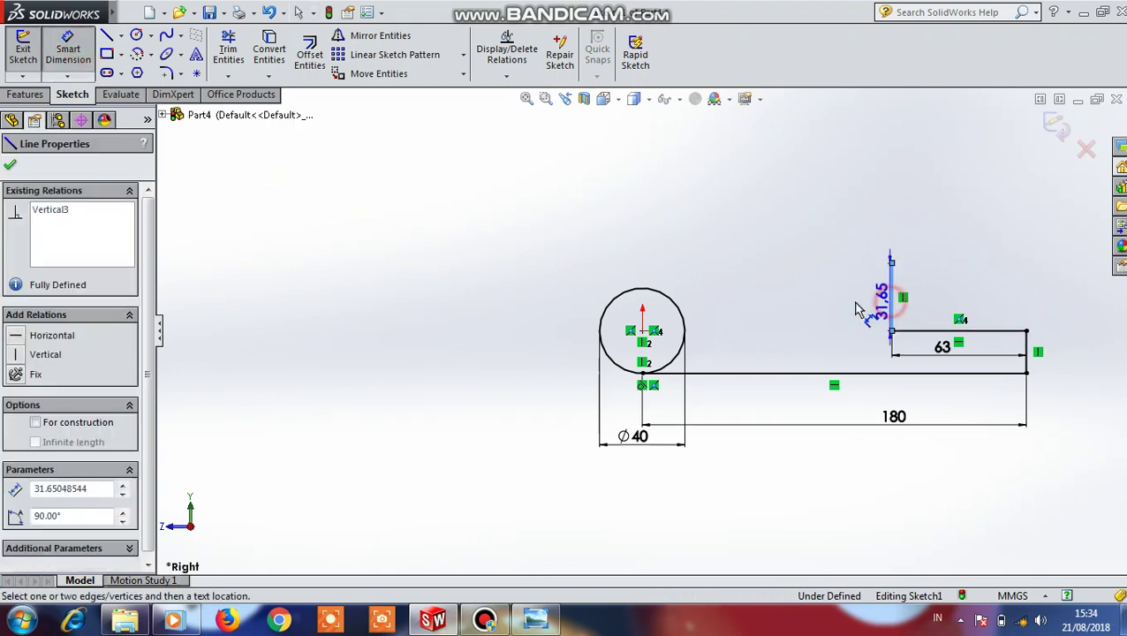
left_click(856, 302)
type("28")
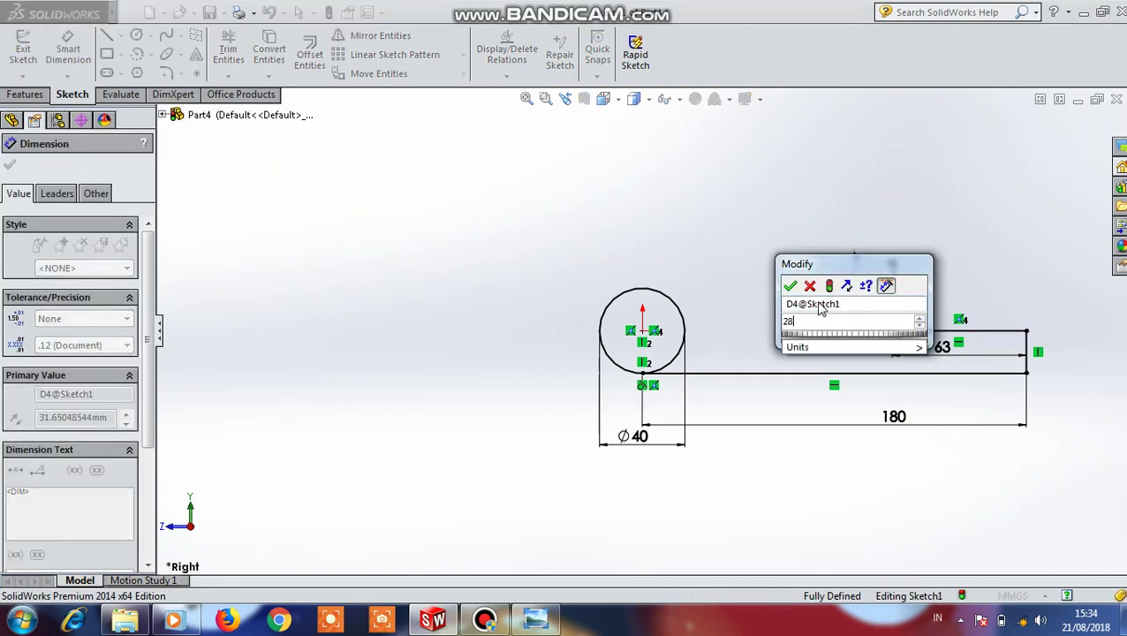
left_click(790, 287)
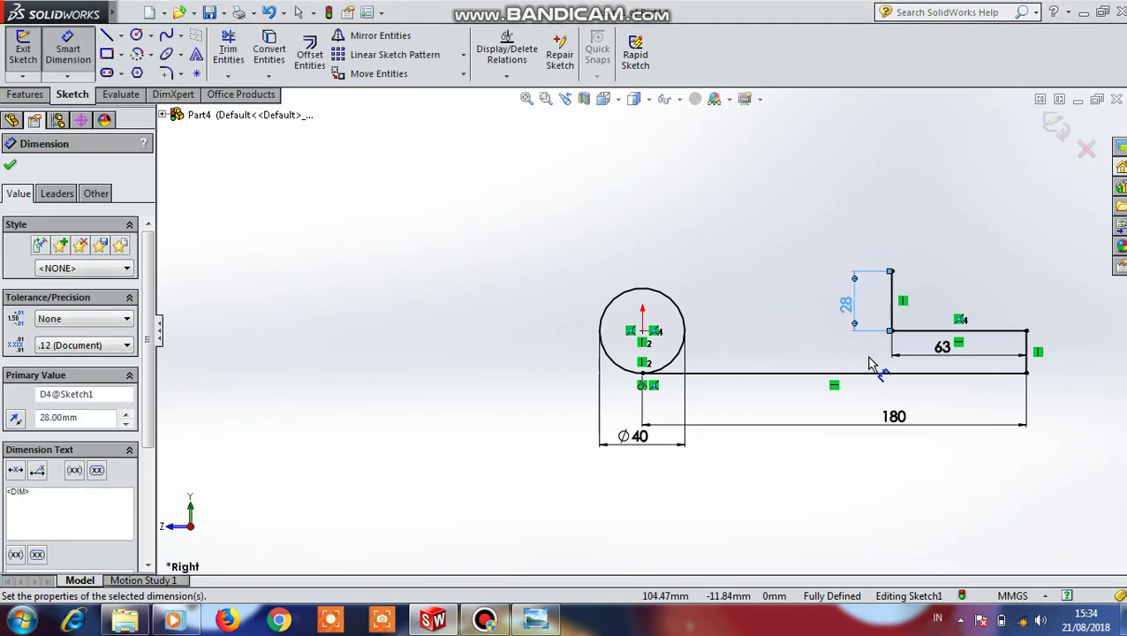
Draw a sloped line from the riser's top corner to the top of the circle
left_click(109, 37)
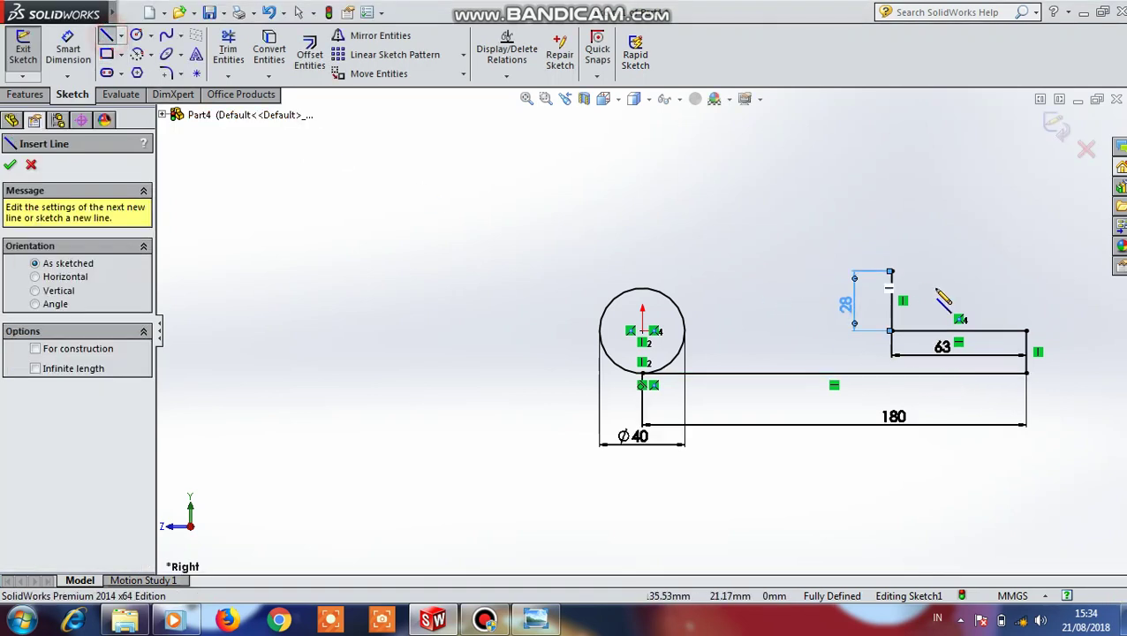
left_click(1027, 332)
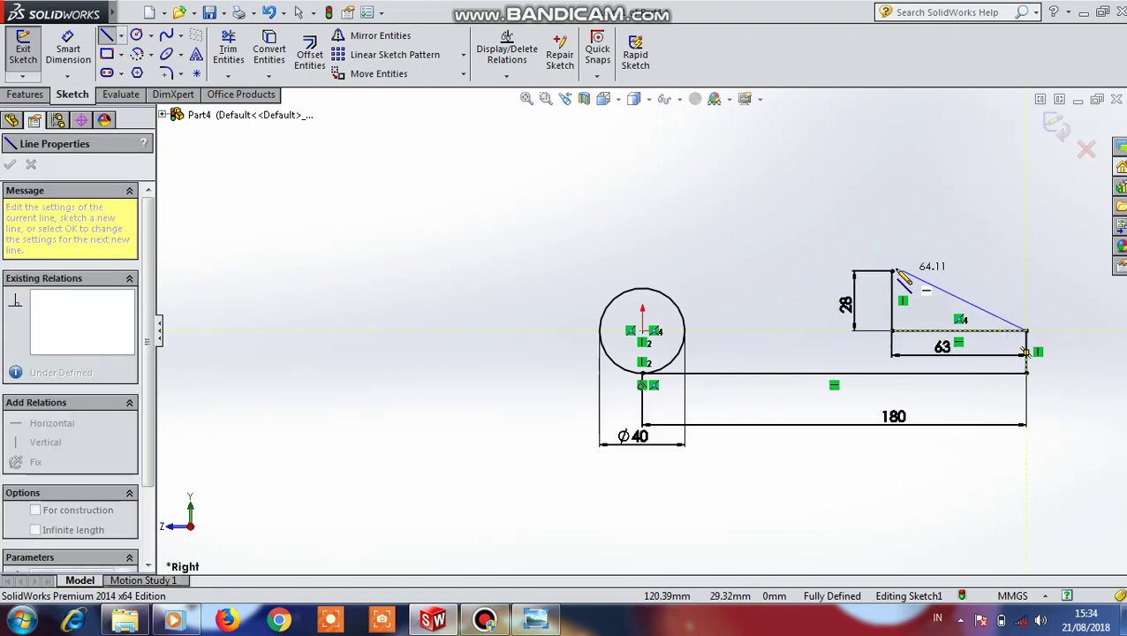
left_click(644, 288)
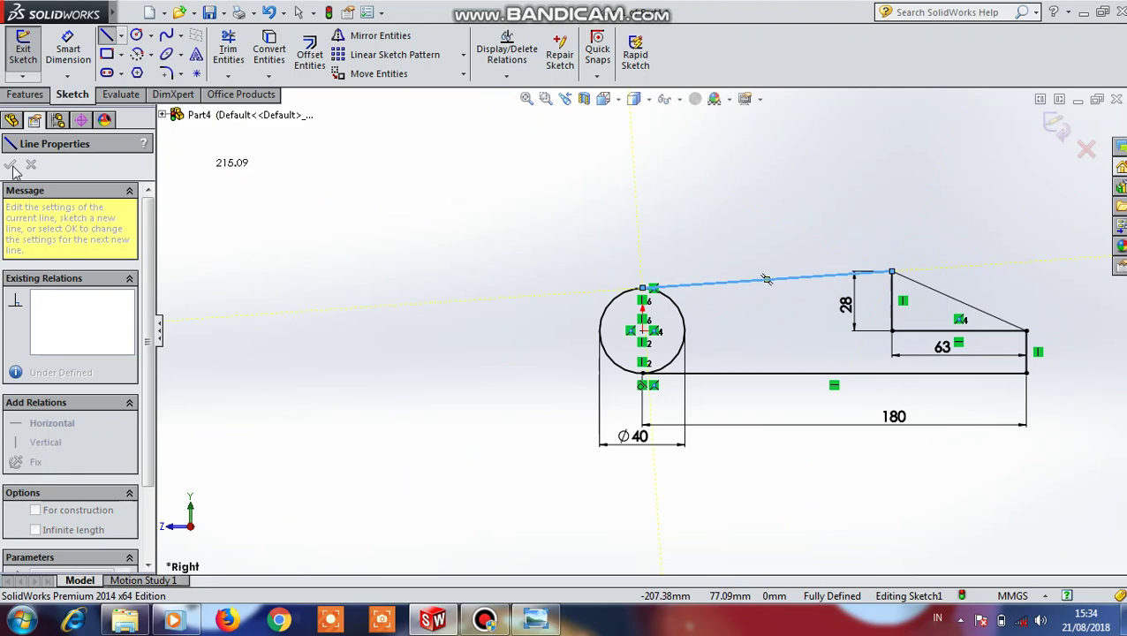
key("Escape")
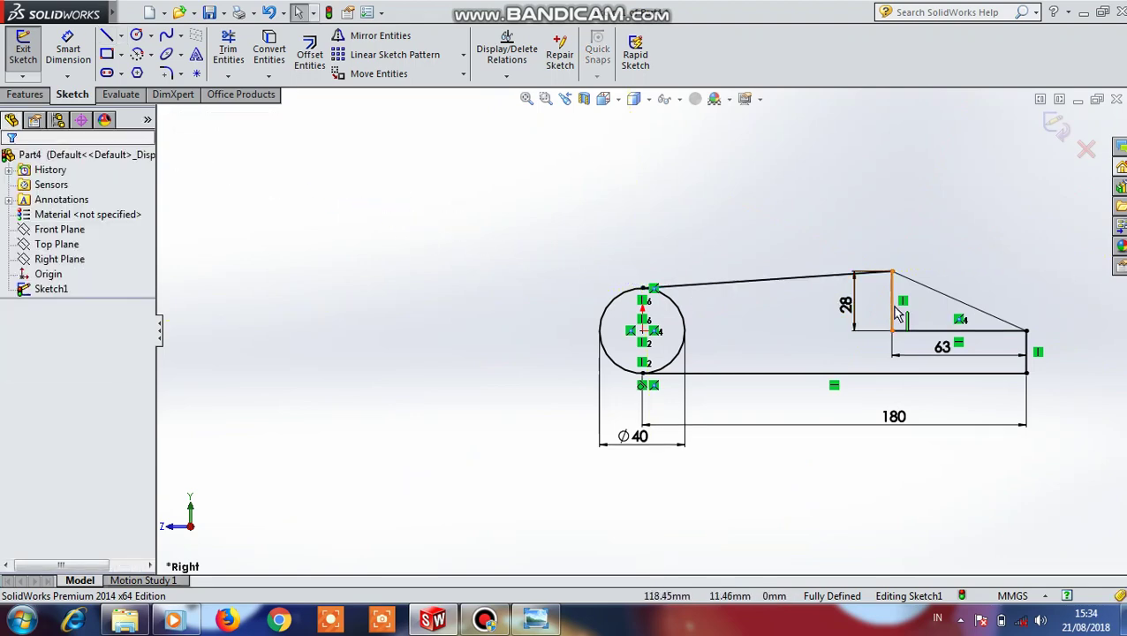
Delete the 28 mm vertical line and the 63 mm line with its dimension
left_click(894, 309)
right_click(893, 309)
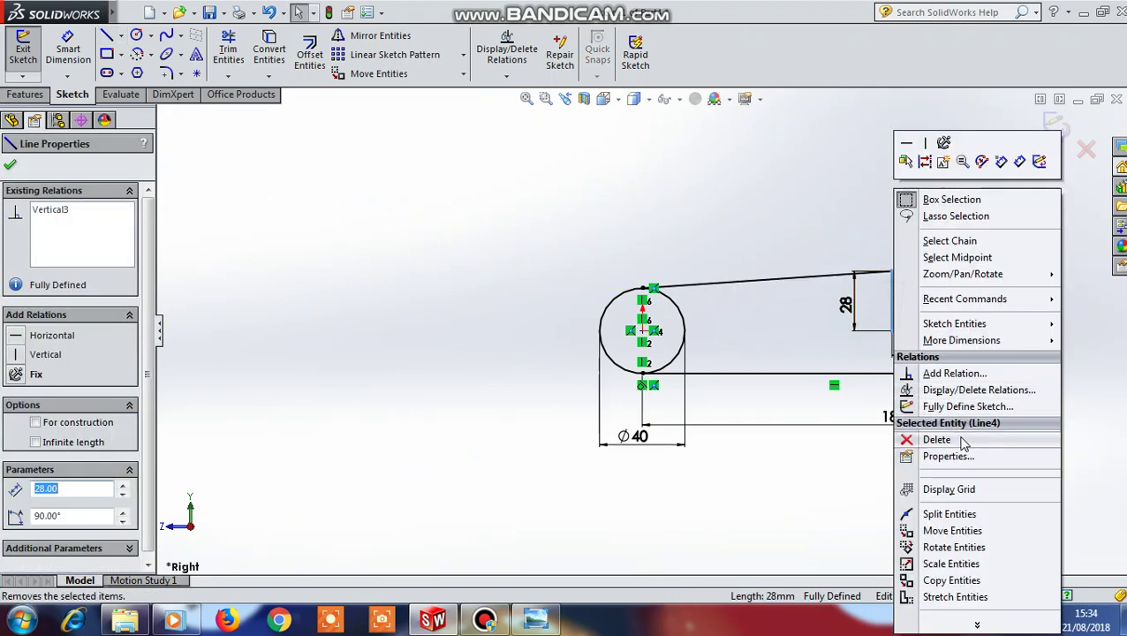
left_click(963, 443)
left_click(922, 334)
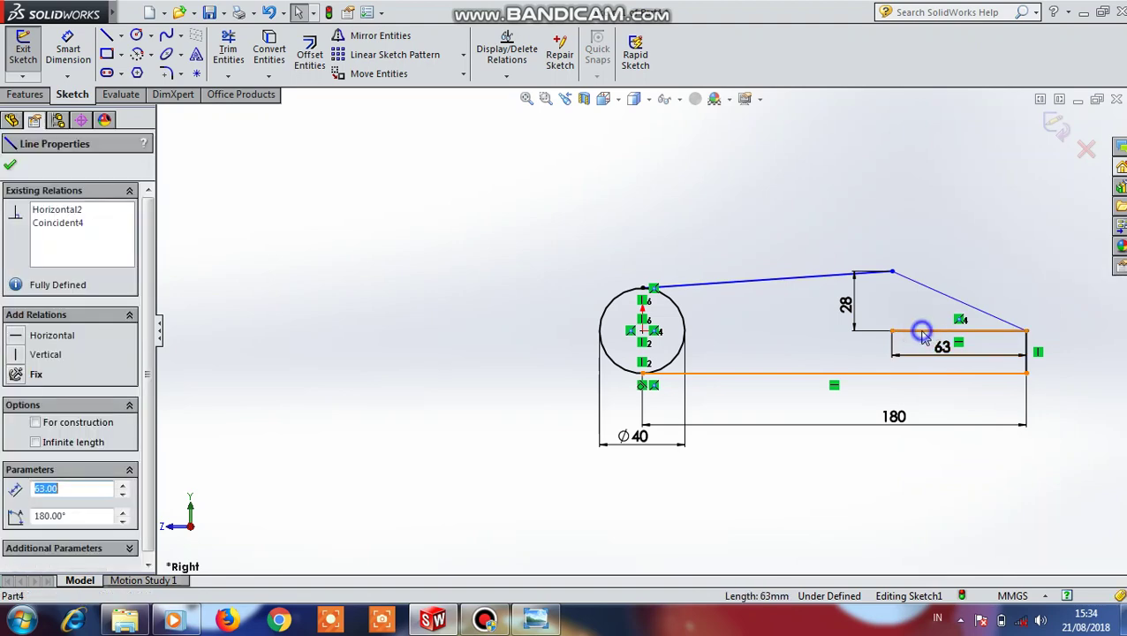
right_click(922, 331)
left_click(975, 442)
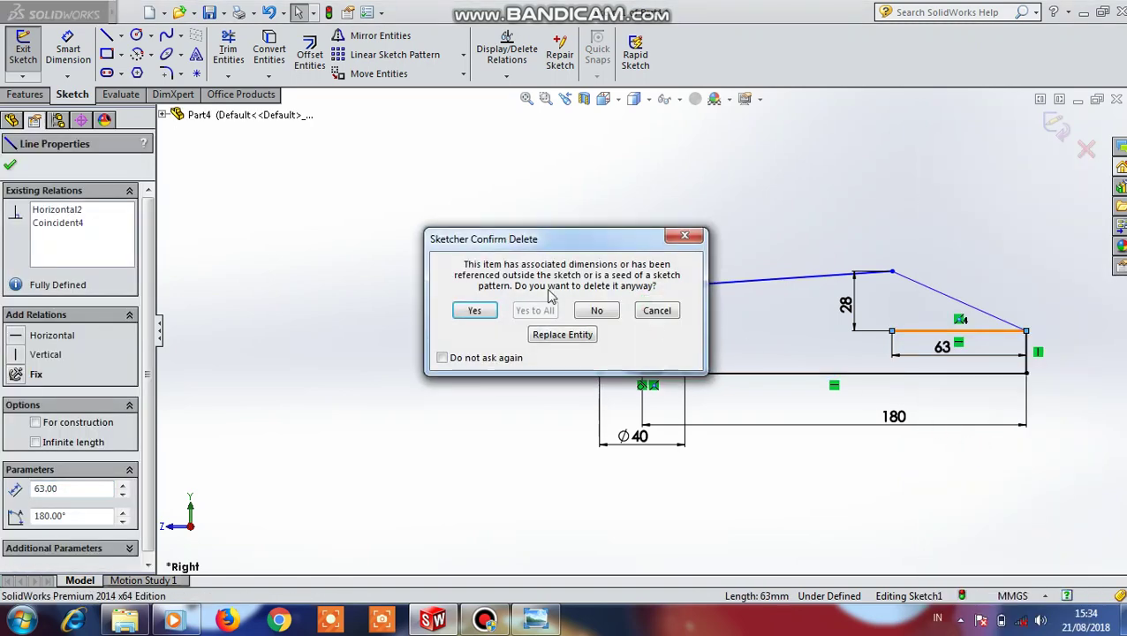
left_click(490, 313)
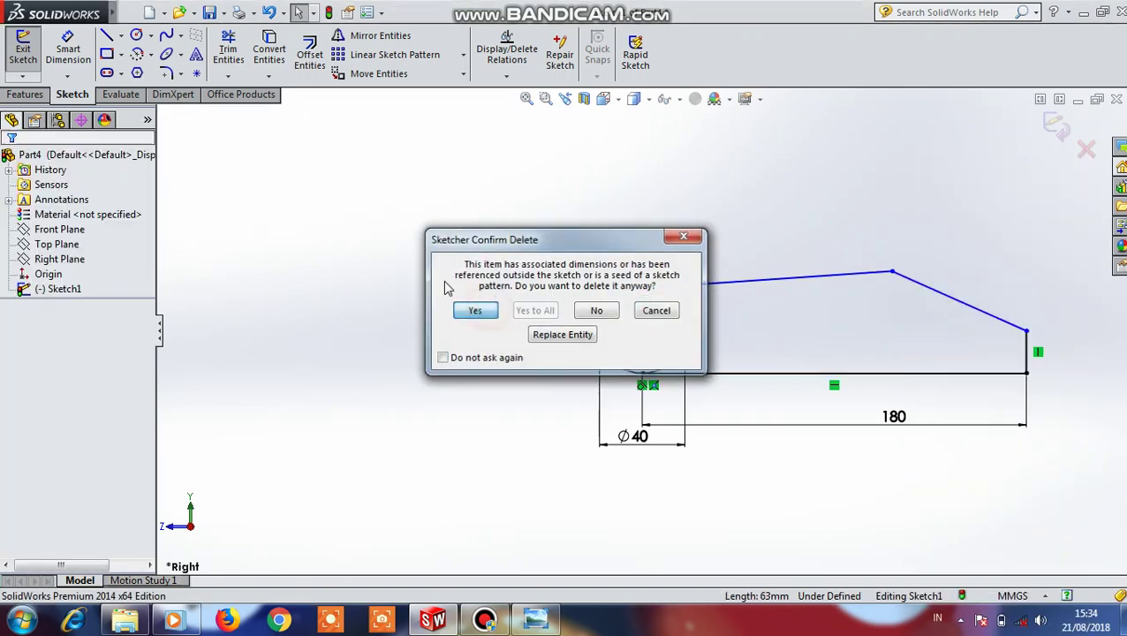
Trim away the right half of the circle so the profile ends in an arc
left_click(227, 53)
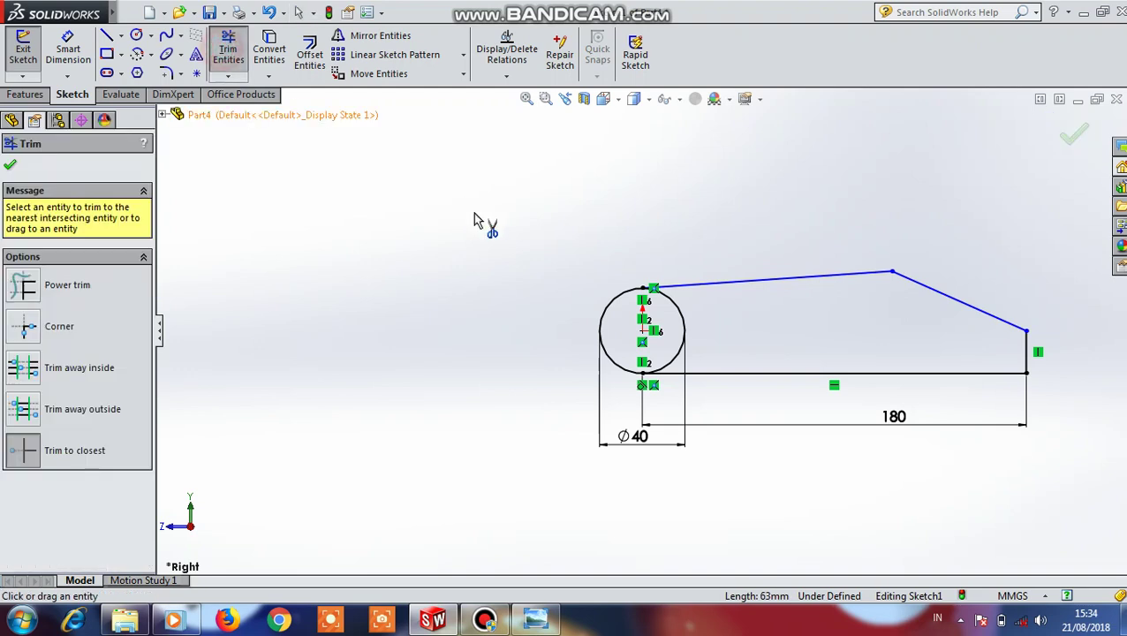
left_click(682, 332)
left_click(11, 167)
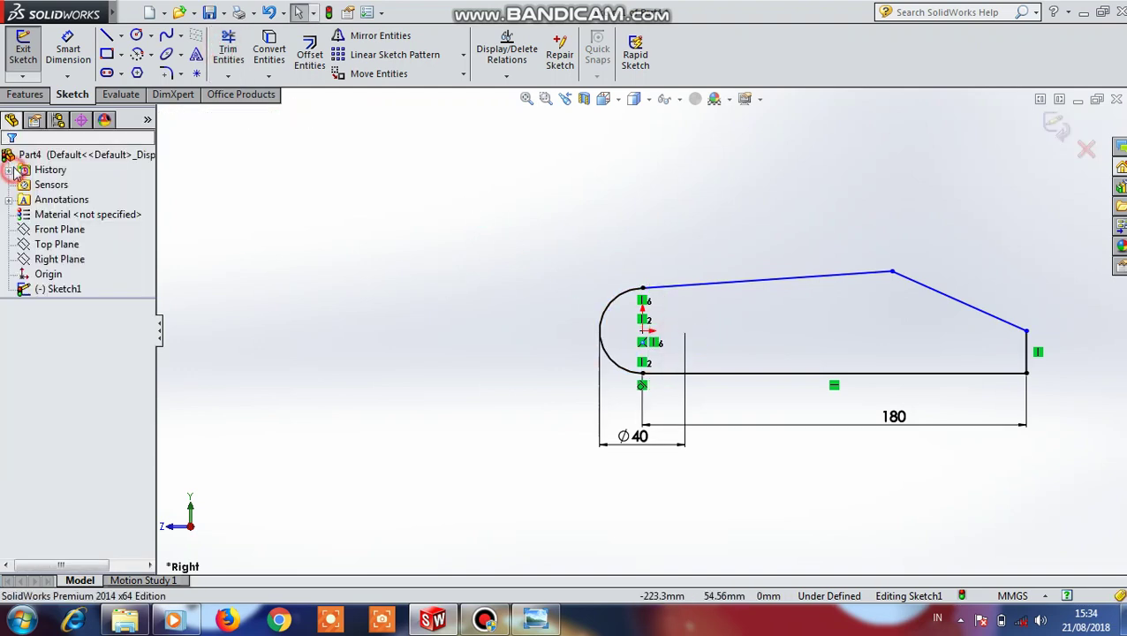
left_click(24, 95)
Extrude the profile 10 mm into a plate and view its large flat face straight on
left_click(30, 58)
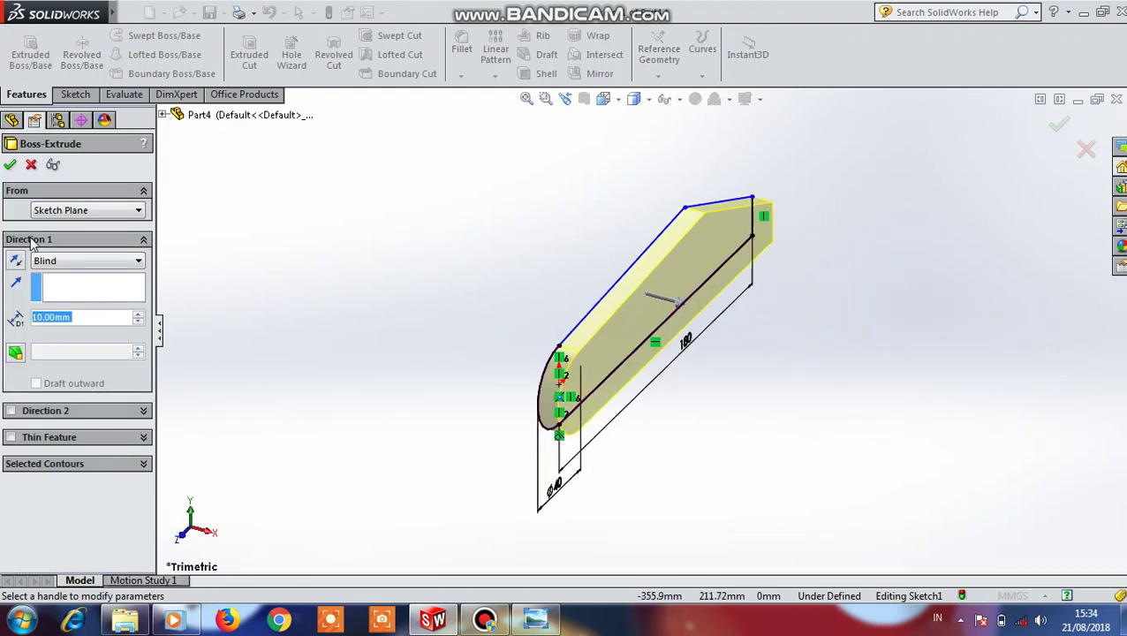
left_click(10, 166)
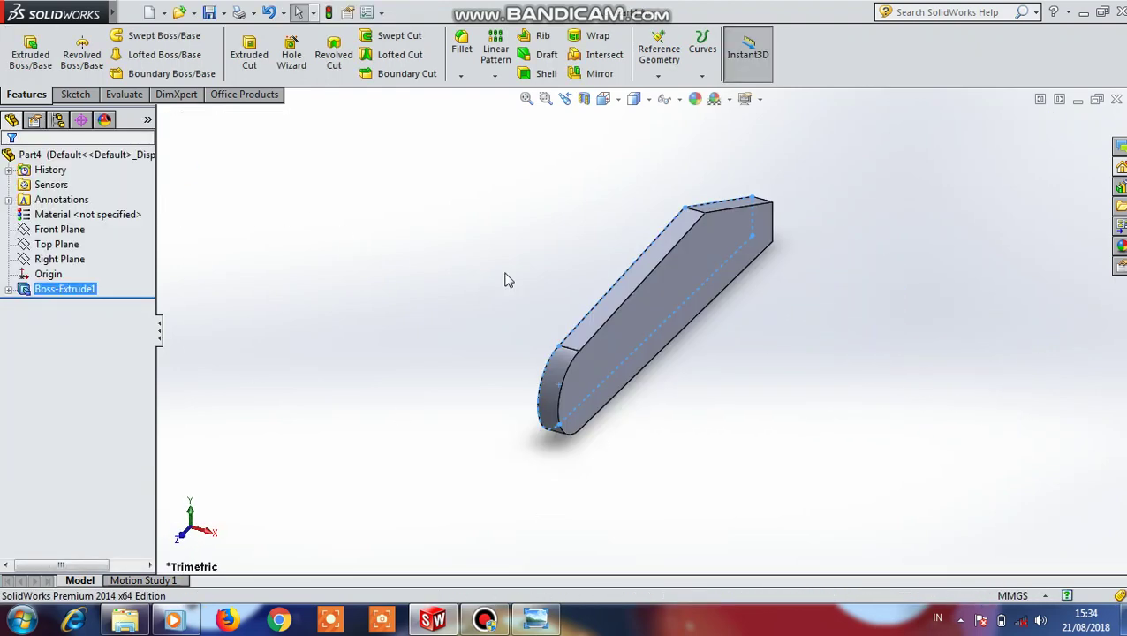
left_click(633, 326)
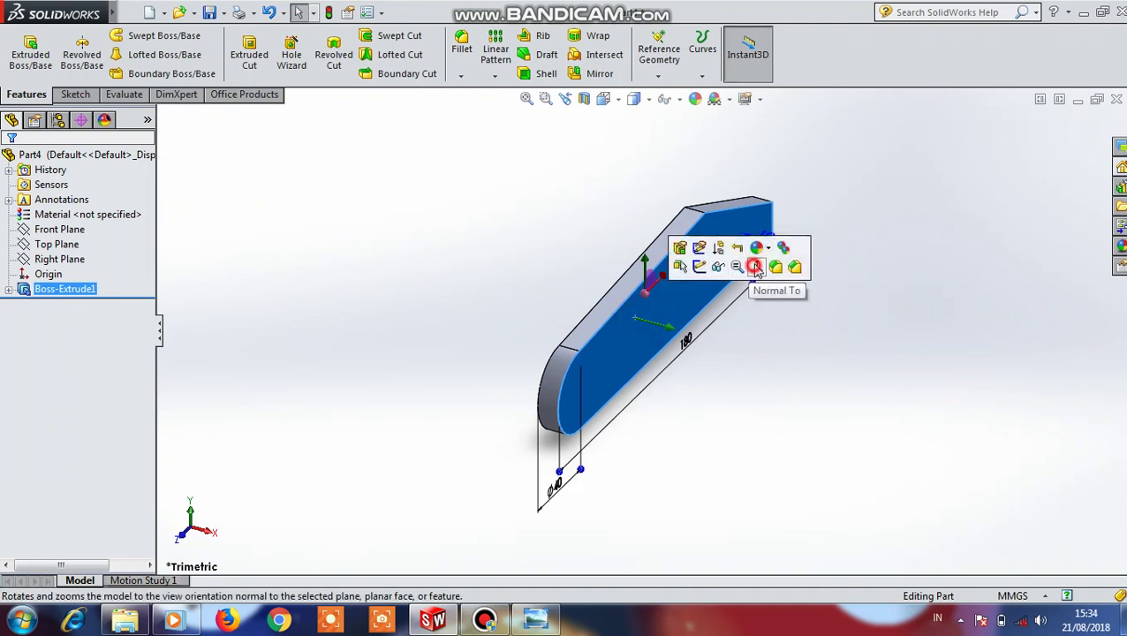
left_click(753, 264)
On the plate face, draw an R20 circle and a concentric circle dimensioned Ø16 at the rounded end
left_click(652, 269)
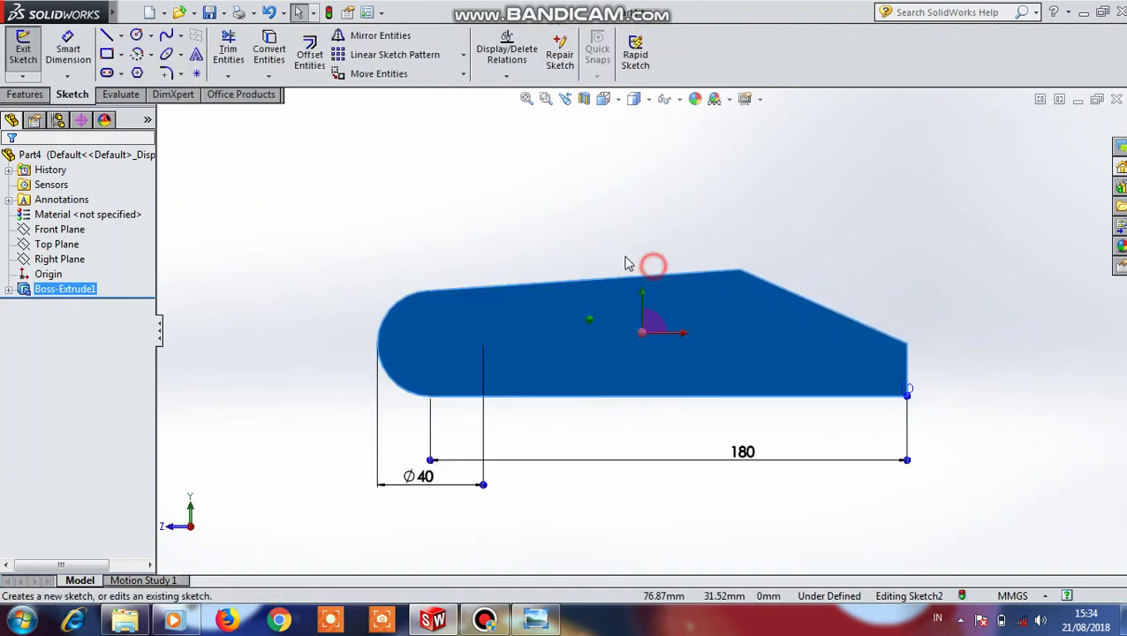
left_click(136, 34)
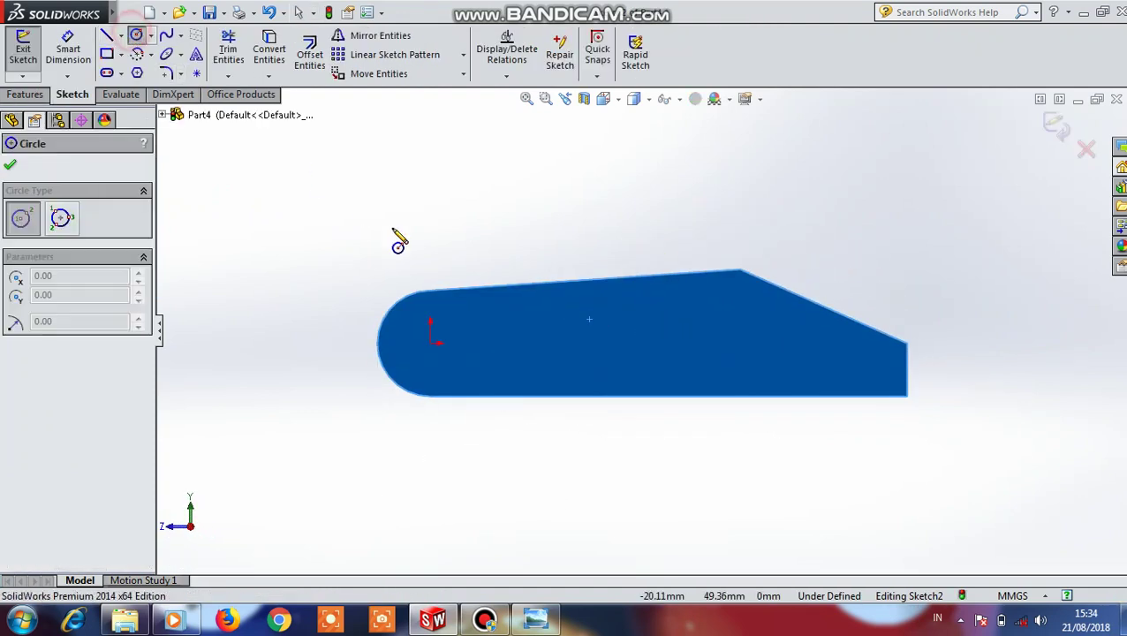
left_click(430, 343)
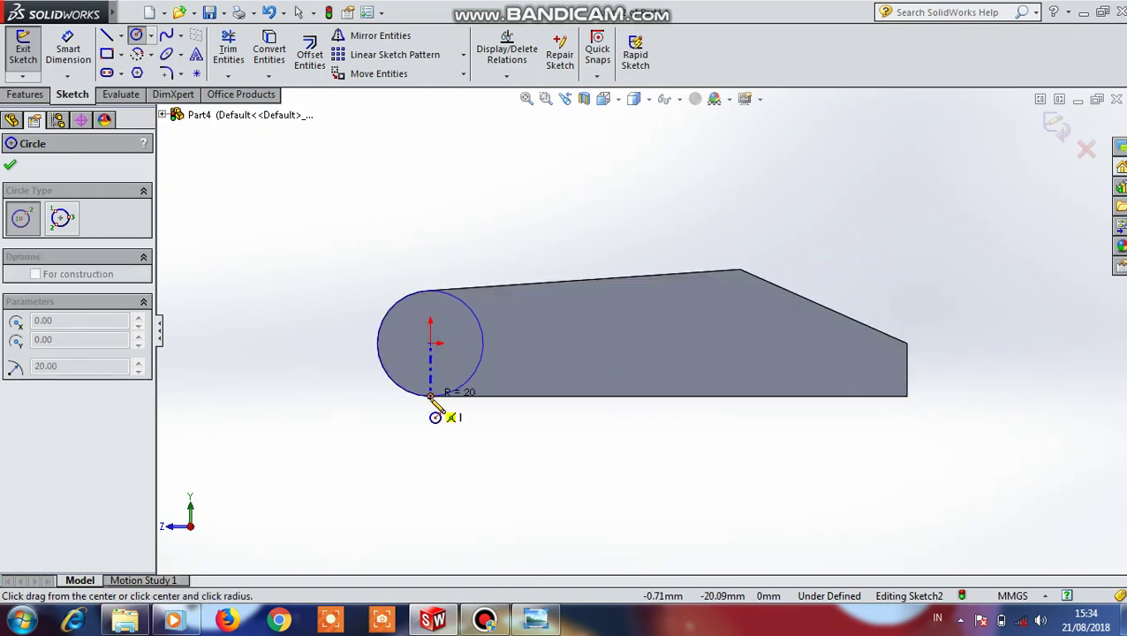
left_click(431, 395)
left_click(430, 343)
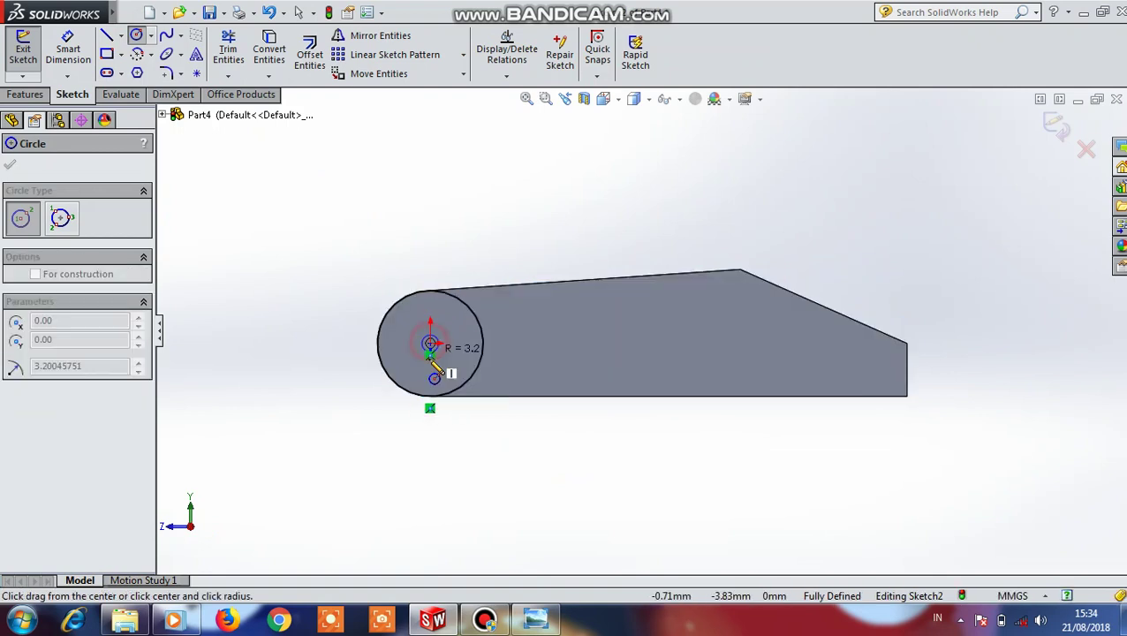
left_click(432, 361)
left_click(68, 49)
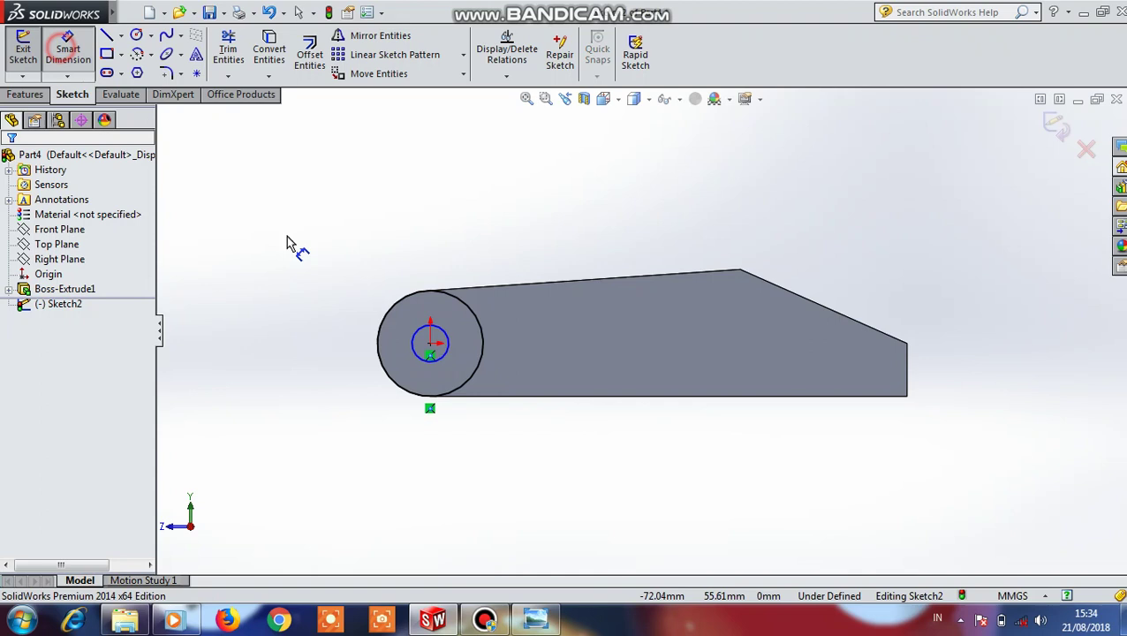
left_click(437, 369)
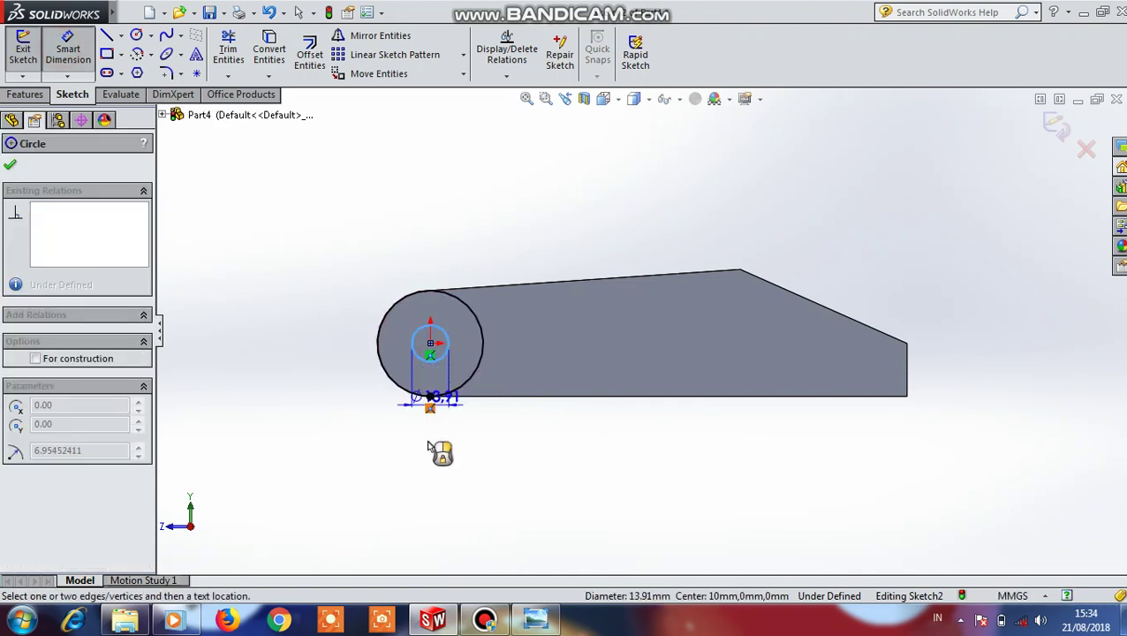
left_click(433, 450)
type("16")
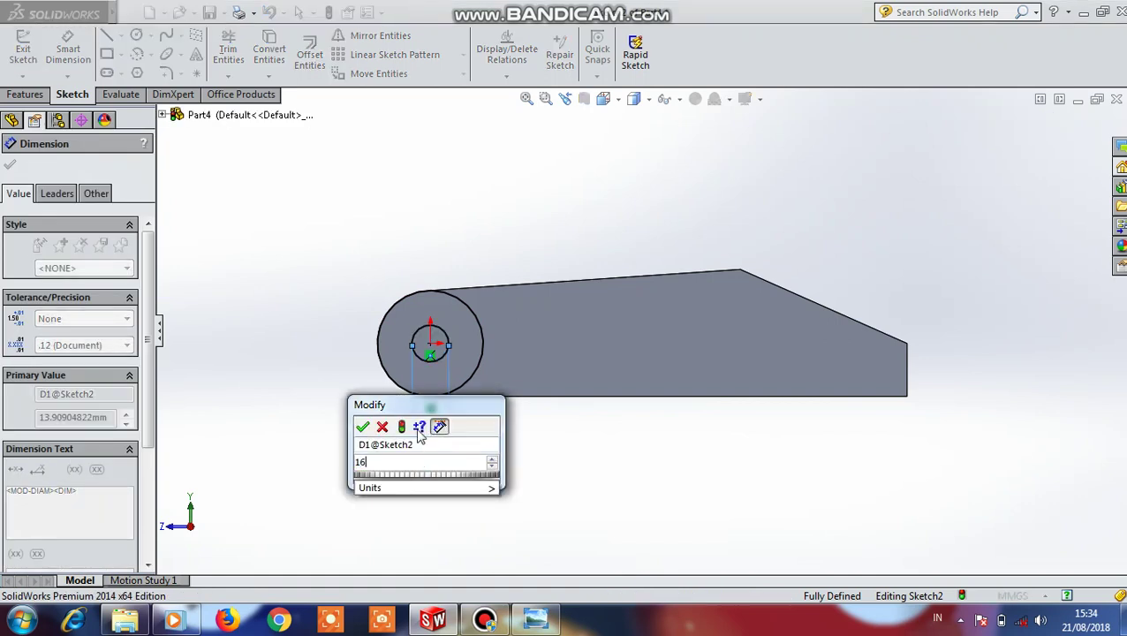
left_click(363, 428)
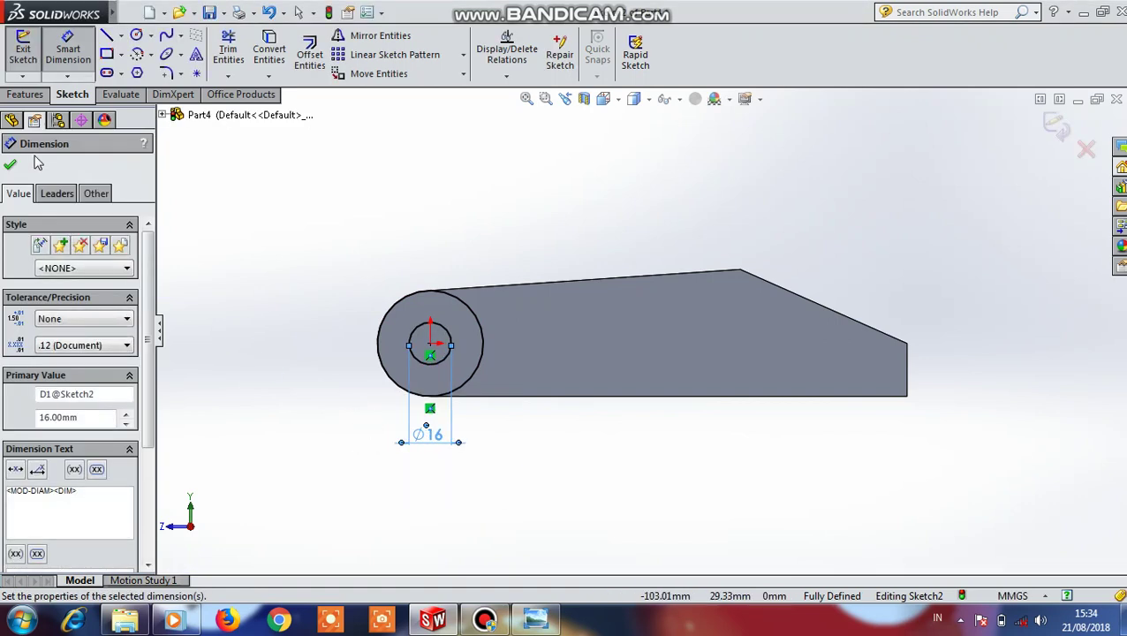
left_click(11, 169)
Extrude the ring sketch 15 mm in the reversed direction as Boss-Extrude2
left_click(27, 94)
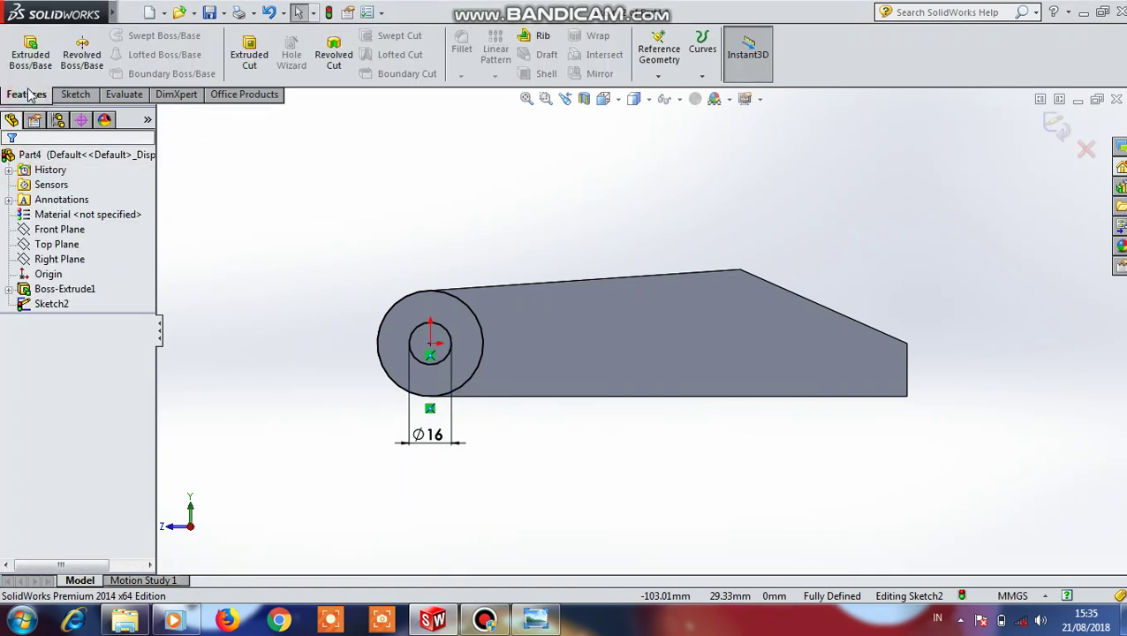
left_click(27, 71)
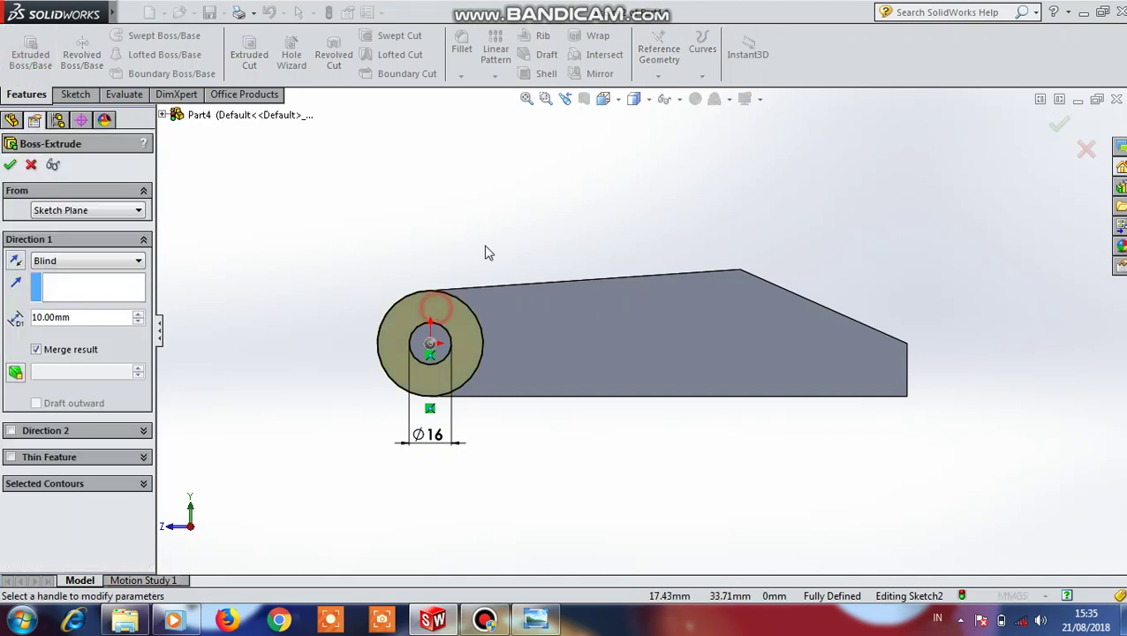
middle_click_drag(518, 214, 508, 269)
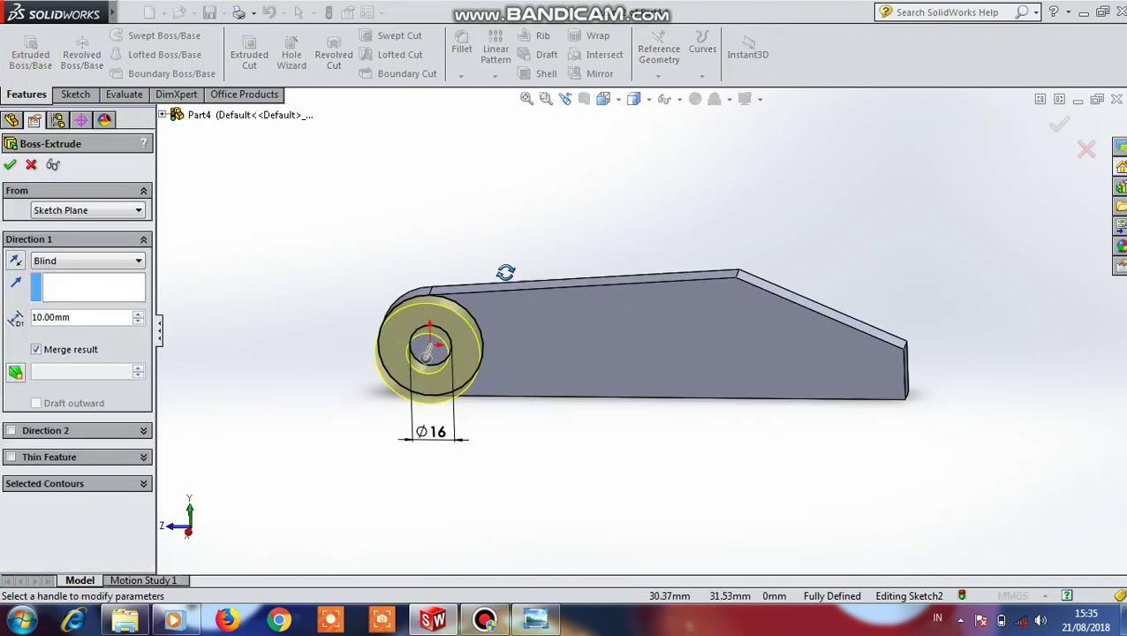
left_click(15, 262)
left_click(39, 317)
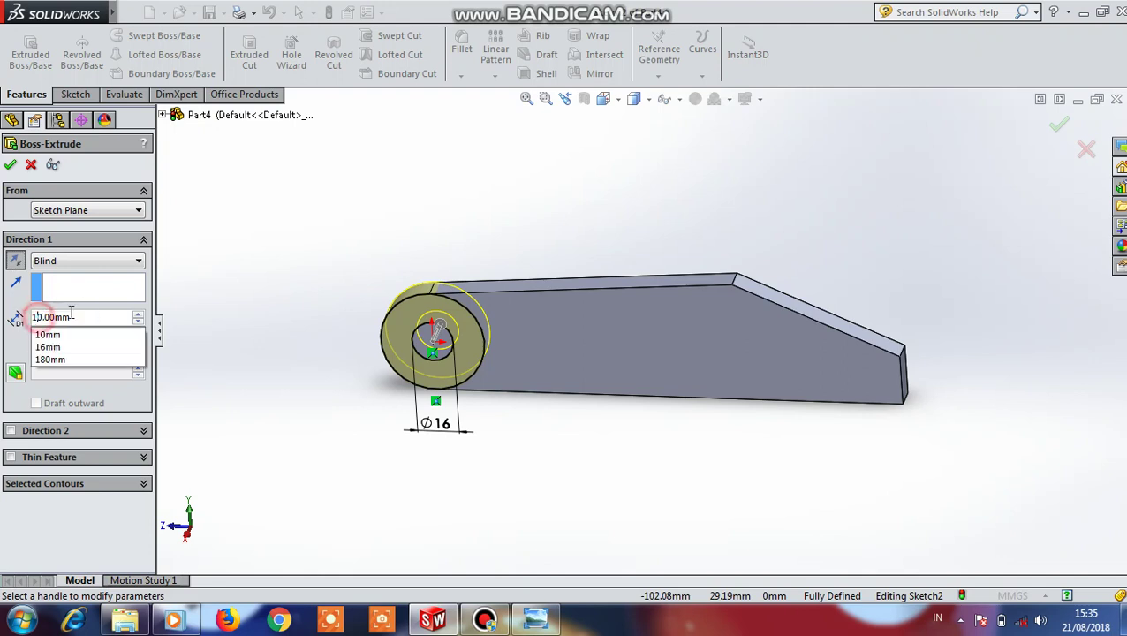
type("15")
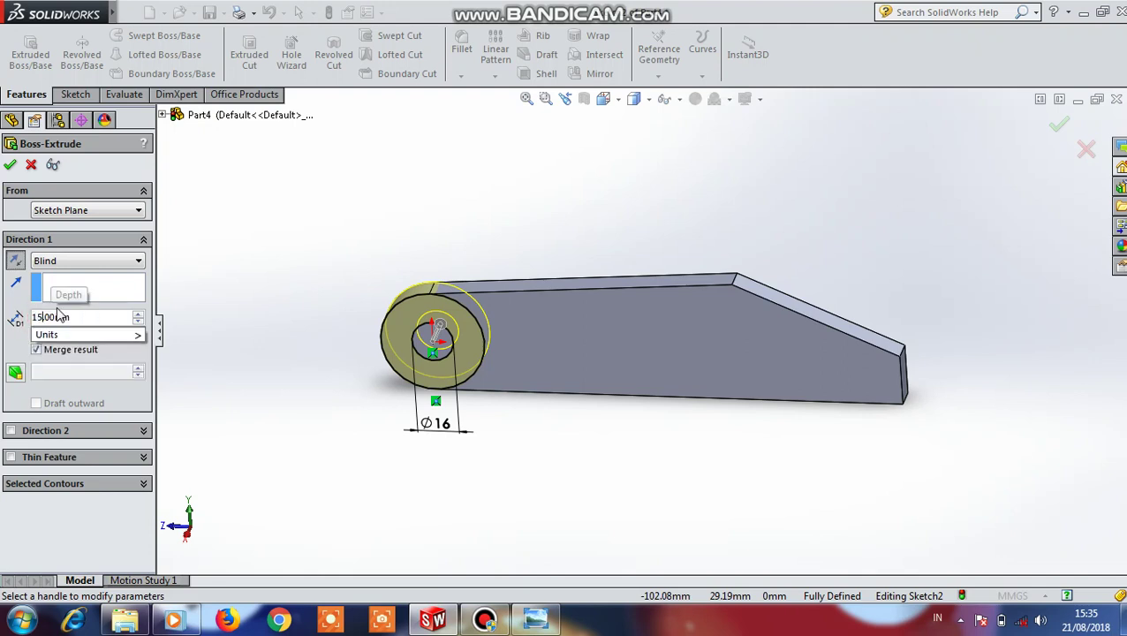
left_click(12, 168)
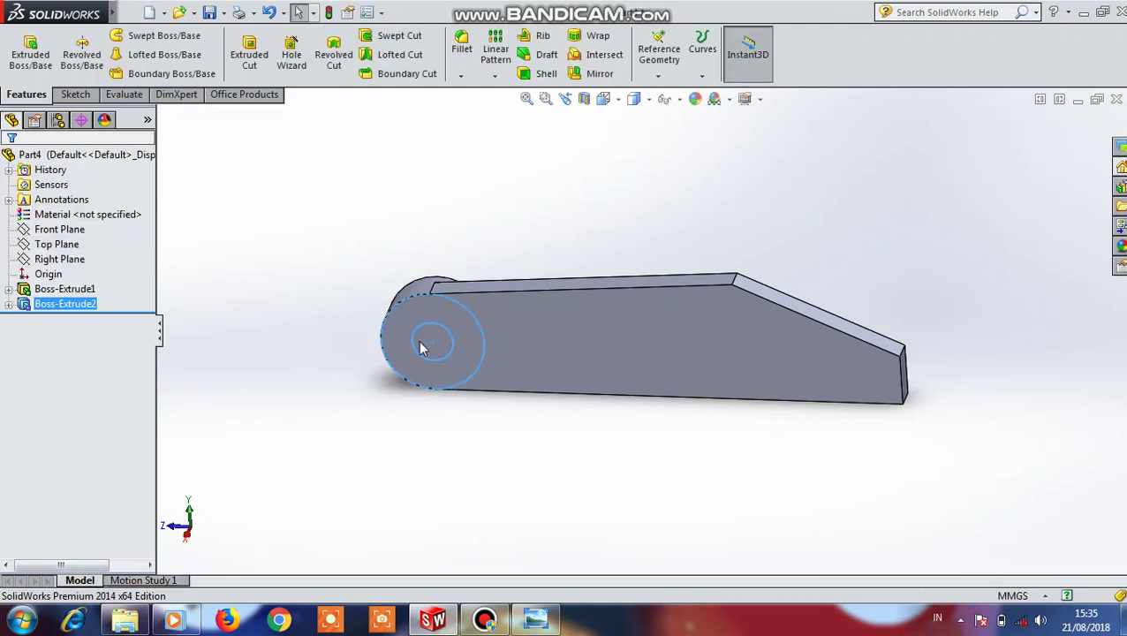
Start a new sketch on the plate's flat face, viewed face-on
left_click(566, 347)
left_click(672, 285)
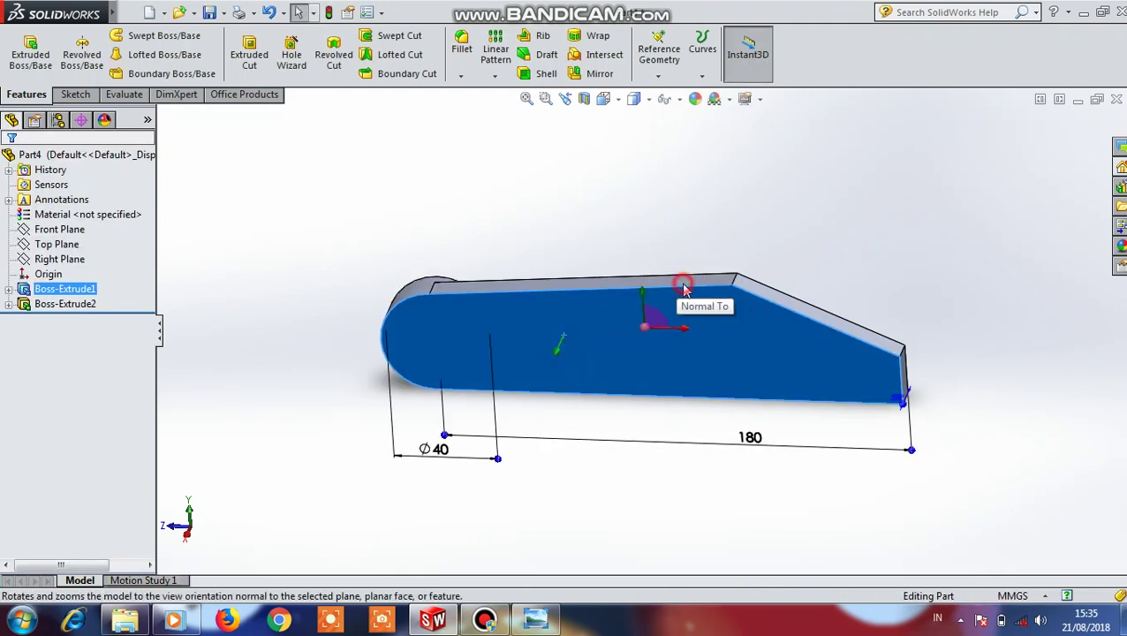
left_click(537, 318)
left_click(594, 258)
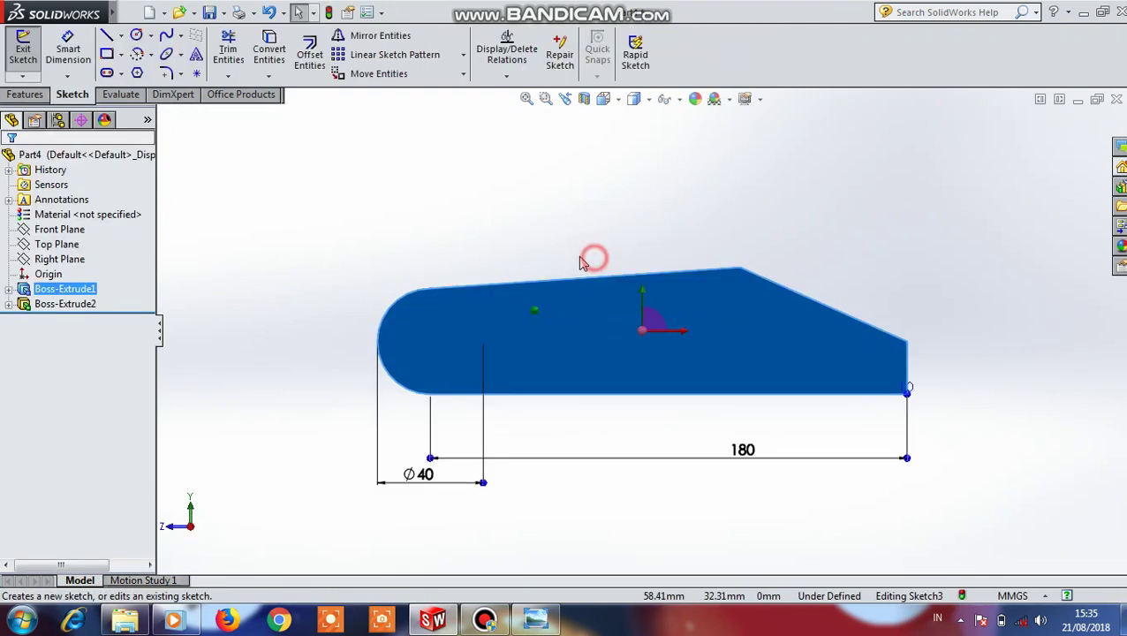
Draw an R20 circle at the rounded end and dimension the inner circle Ø16
left_click(137, 37)
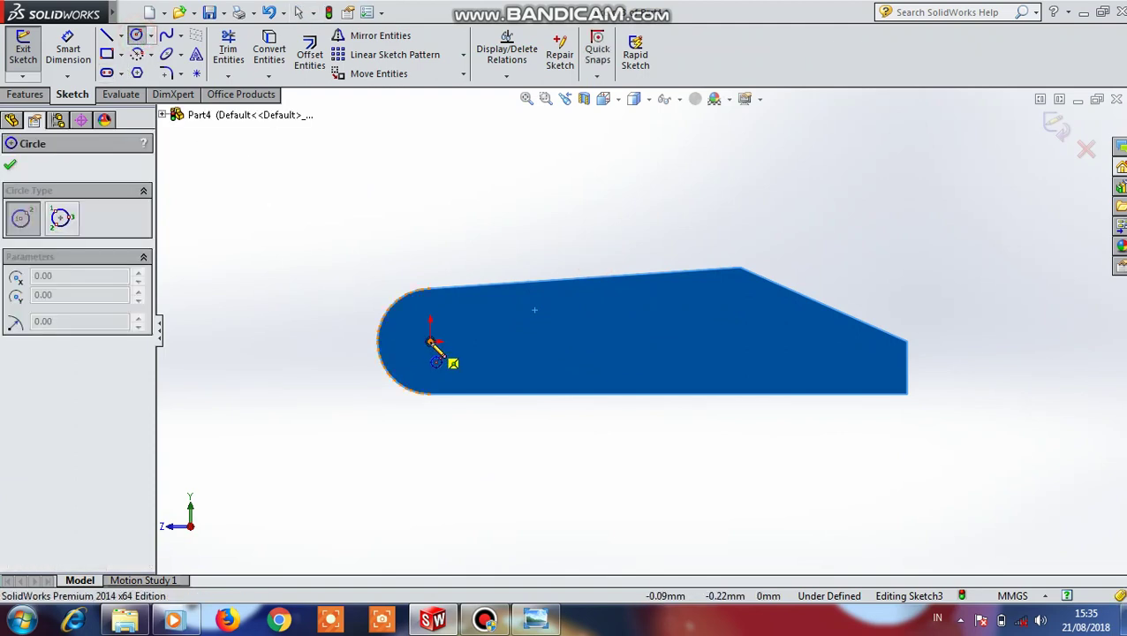
left_click(431, 342)
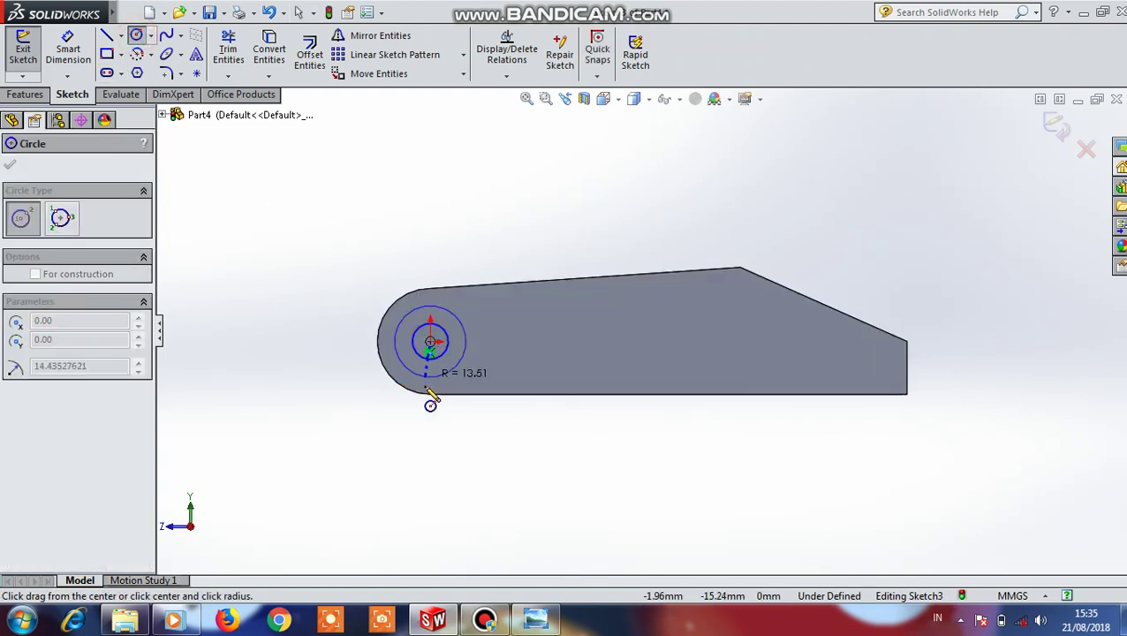
left_click(430, 394)
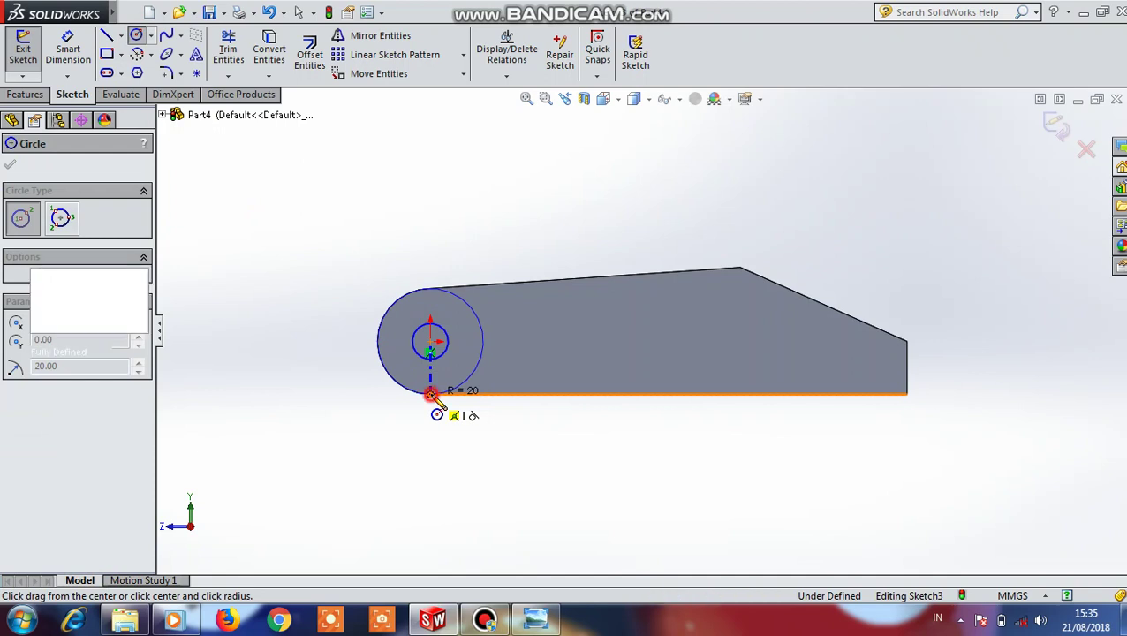
key("Escape")
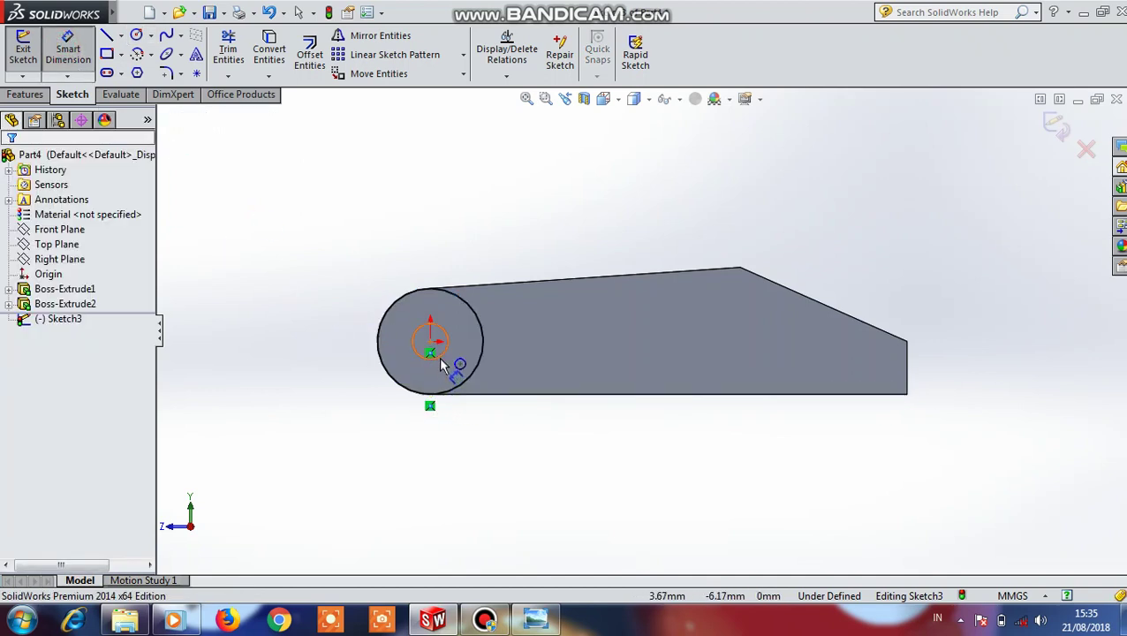
left_click(441, 362)
left_click(430, 459)
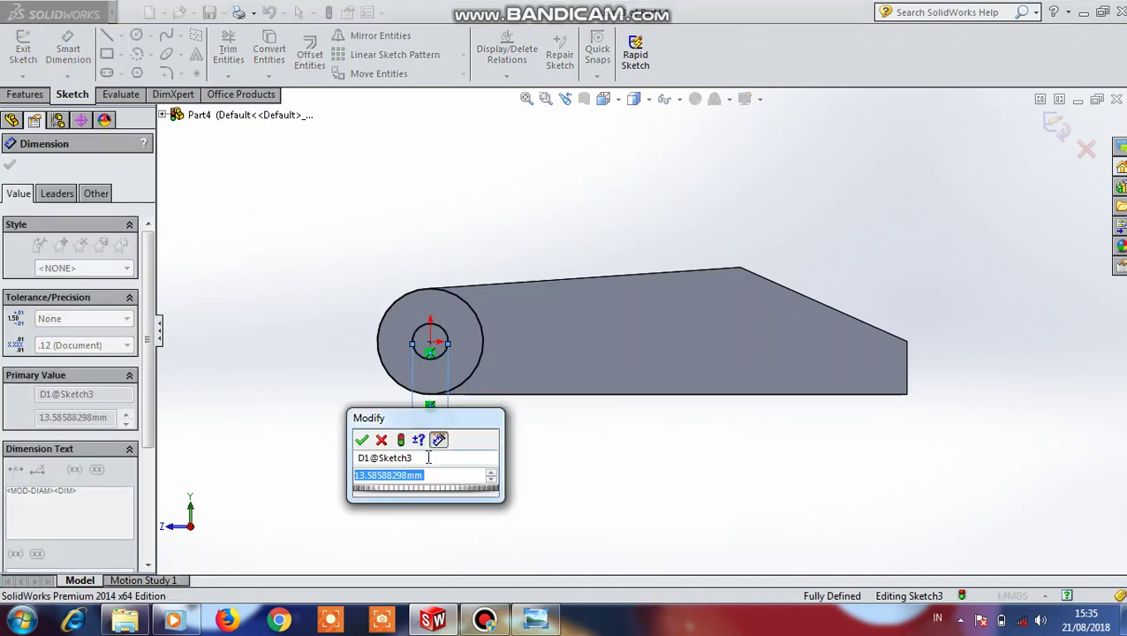
type("16")
left_click(362, 440)
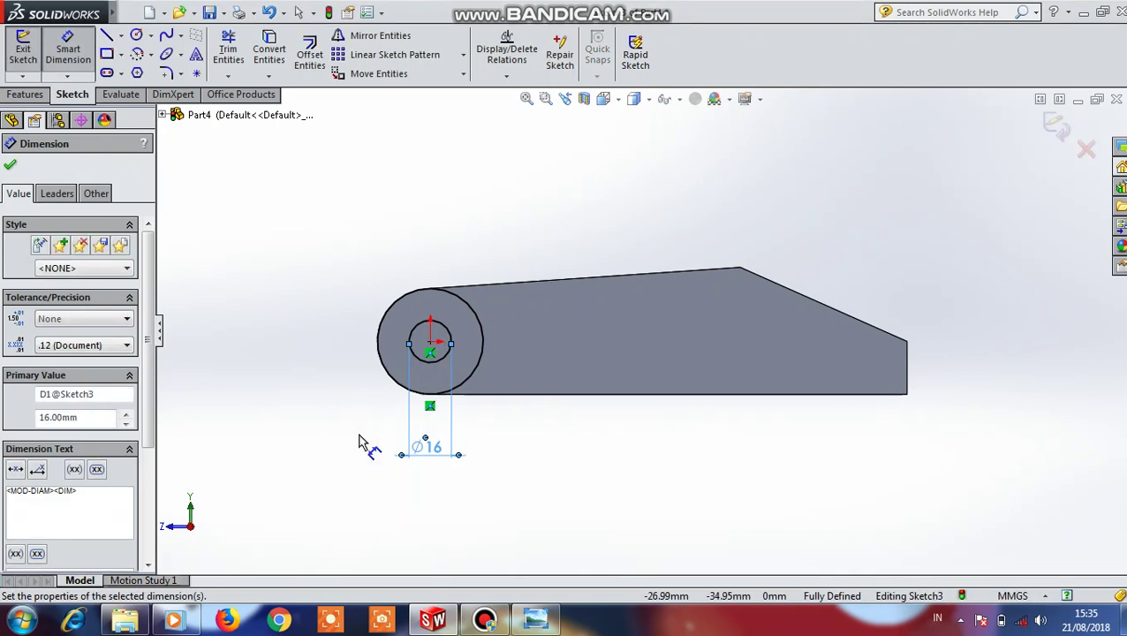
left_click(9, 167)
left_click(26, 94)
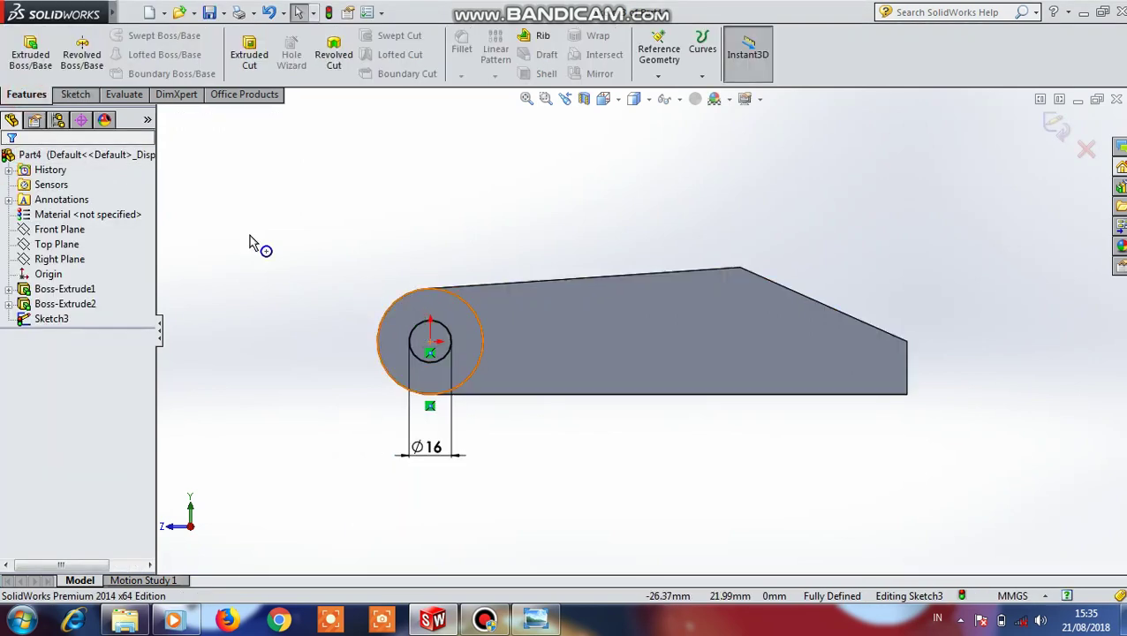
Extrude the ring sketch 5 mm as Boss-Extrude3
left_click(30, 51)
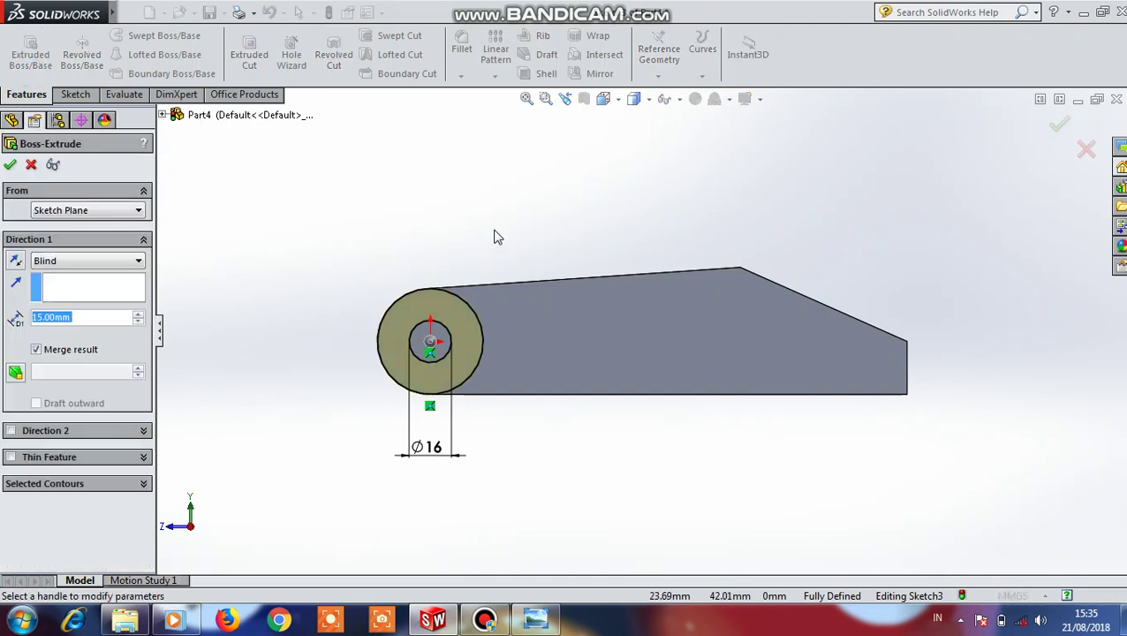
left_click(38, 317)
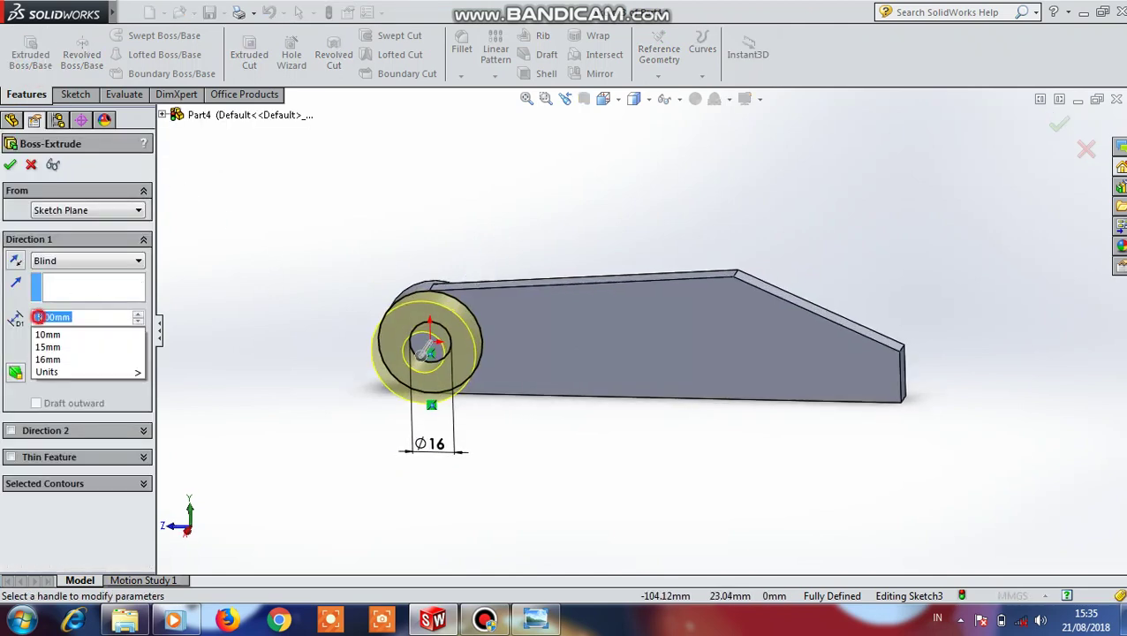
key("BackSpace")
type("5")
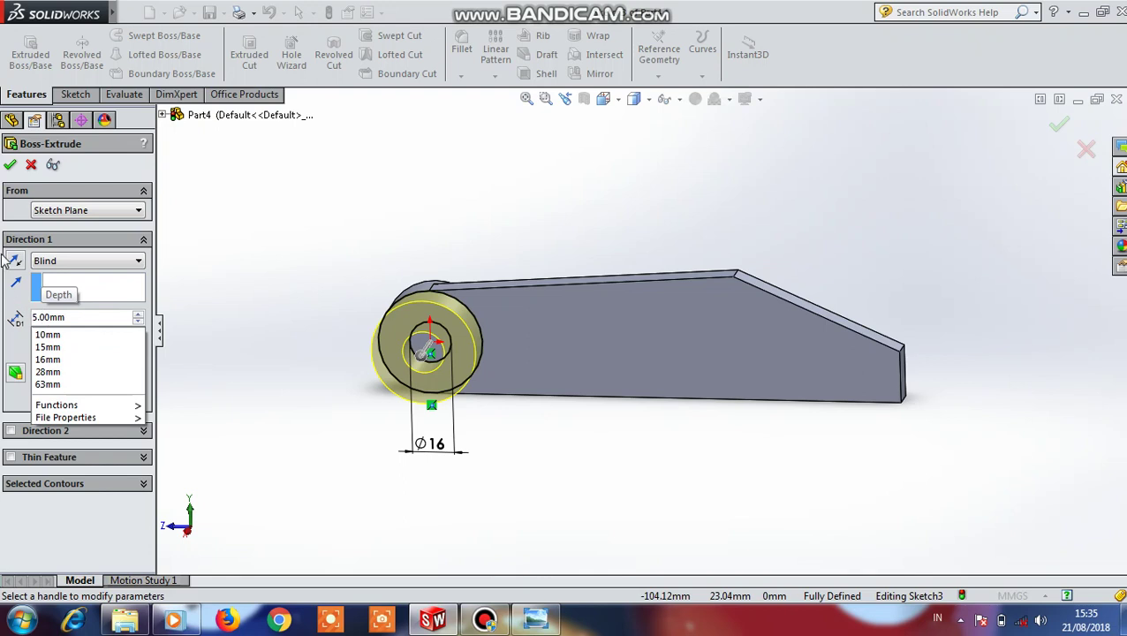
left_click(11, 166)
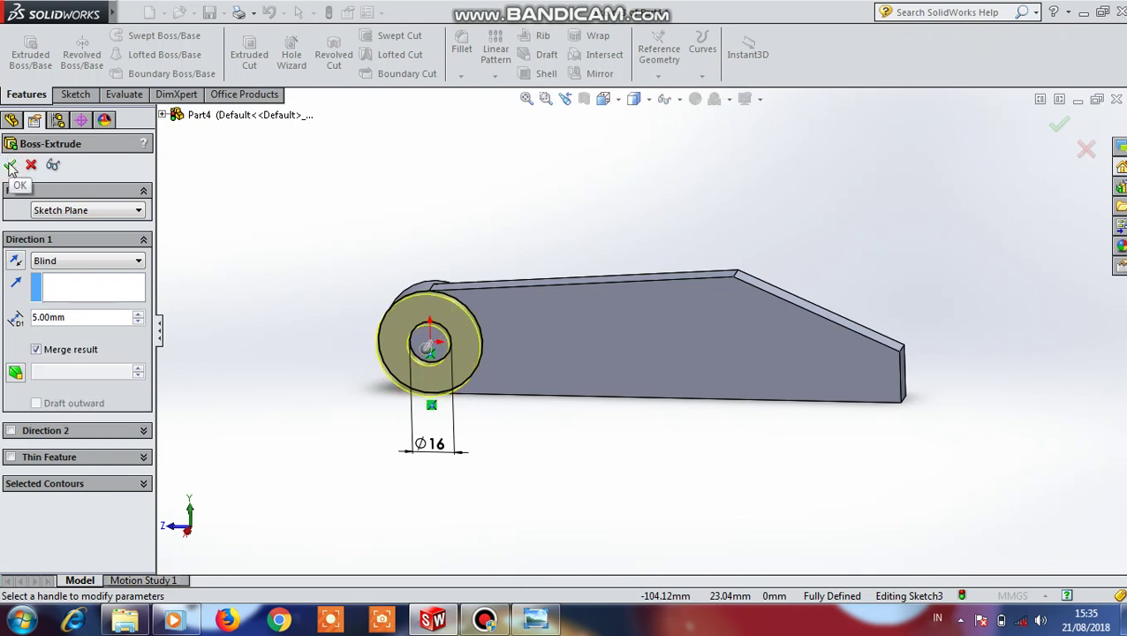
left_click(11, 166)
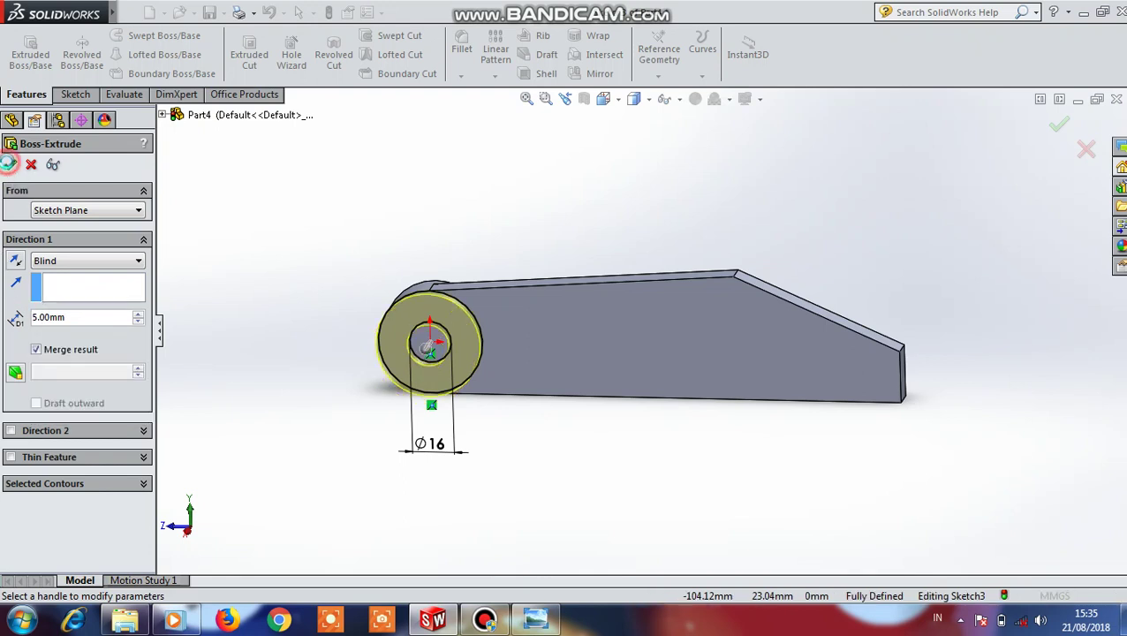
left_click(289, 190)
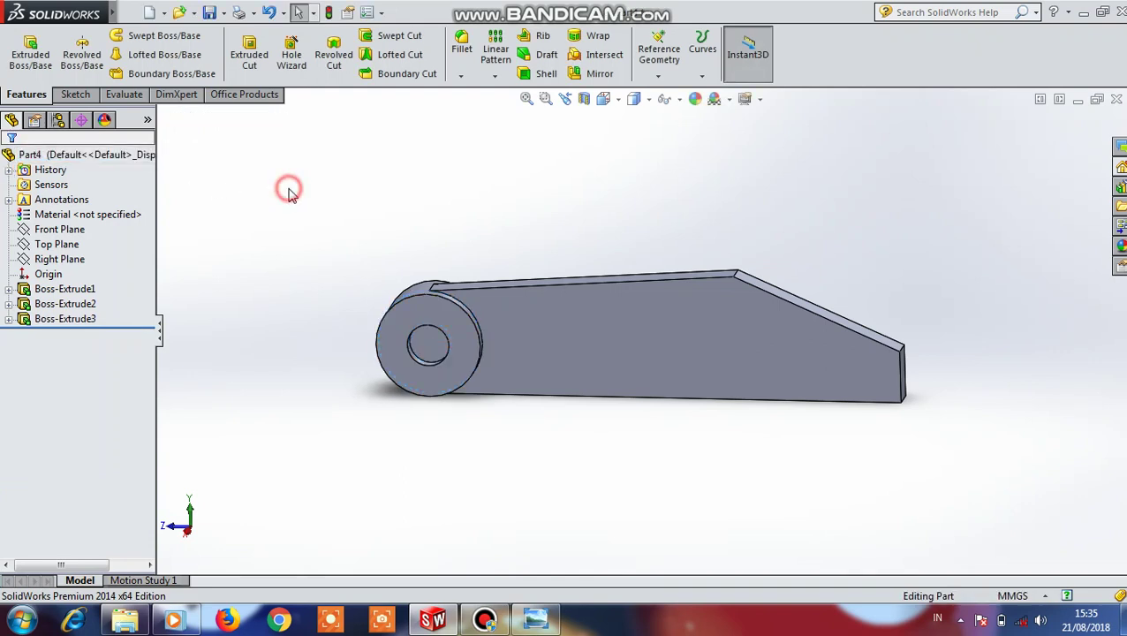
Start a new sketch on the hub's front face, viewed face-on
left_click(455, 340)
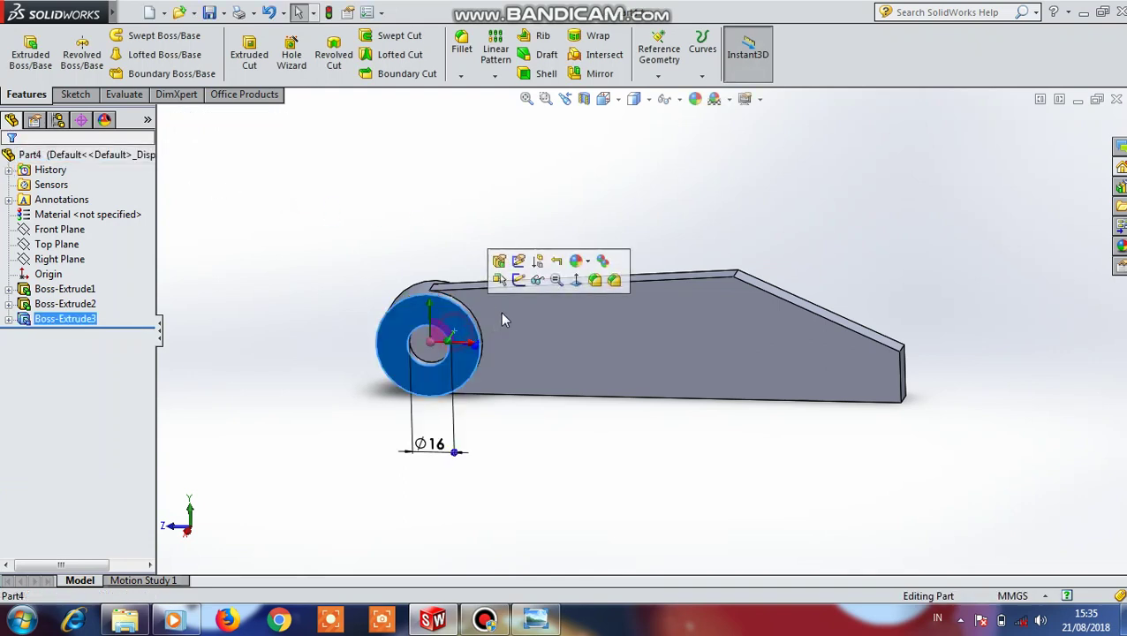
left_click(582, 281)
left_click(455, 323)
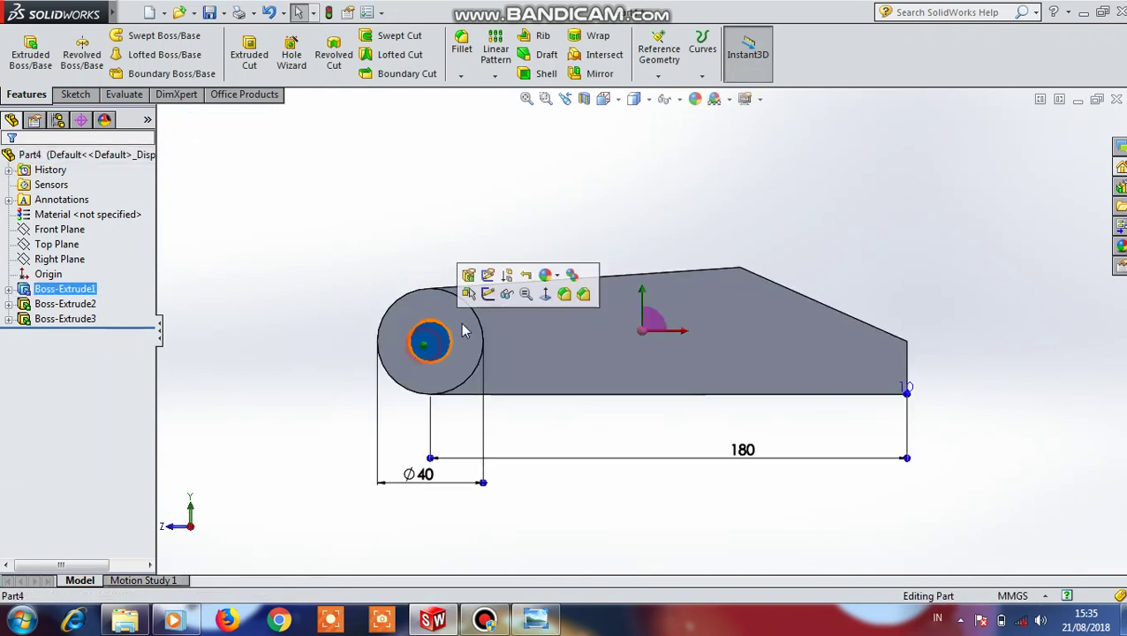
left_click(488, 297)
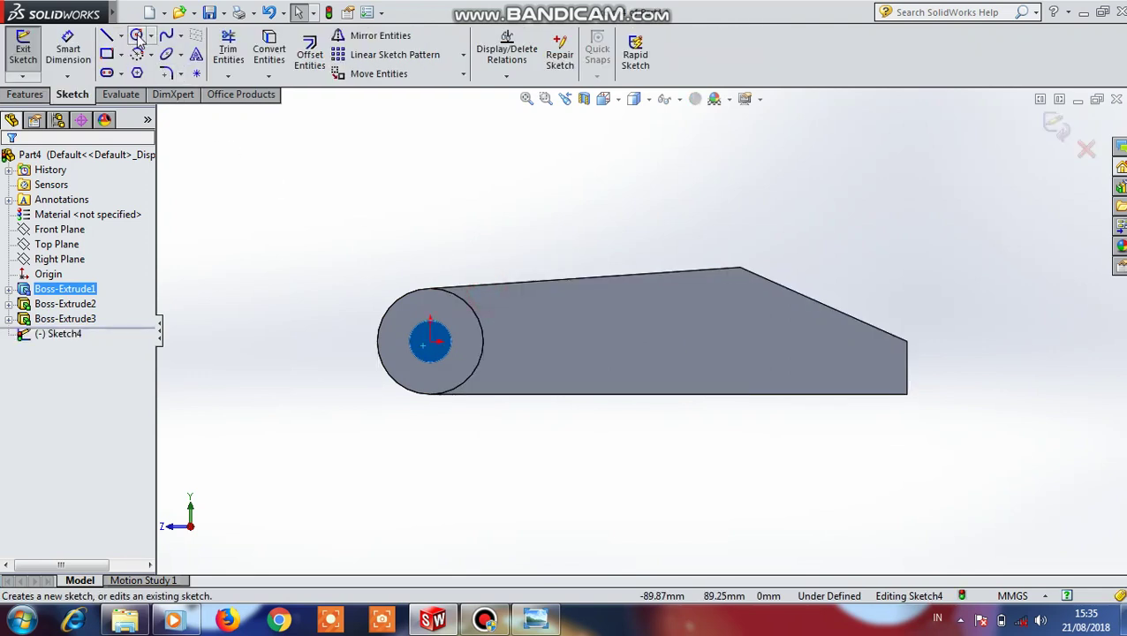
Draw a circle at the hub centre and dimension it Ø16
left_click(137, 36)
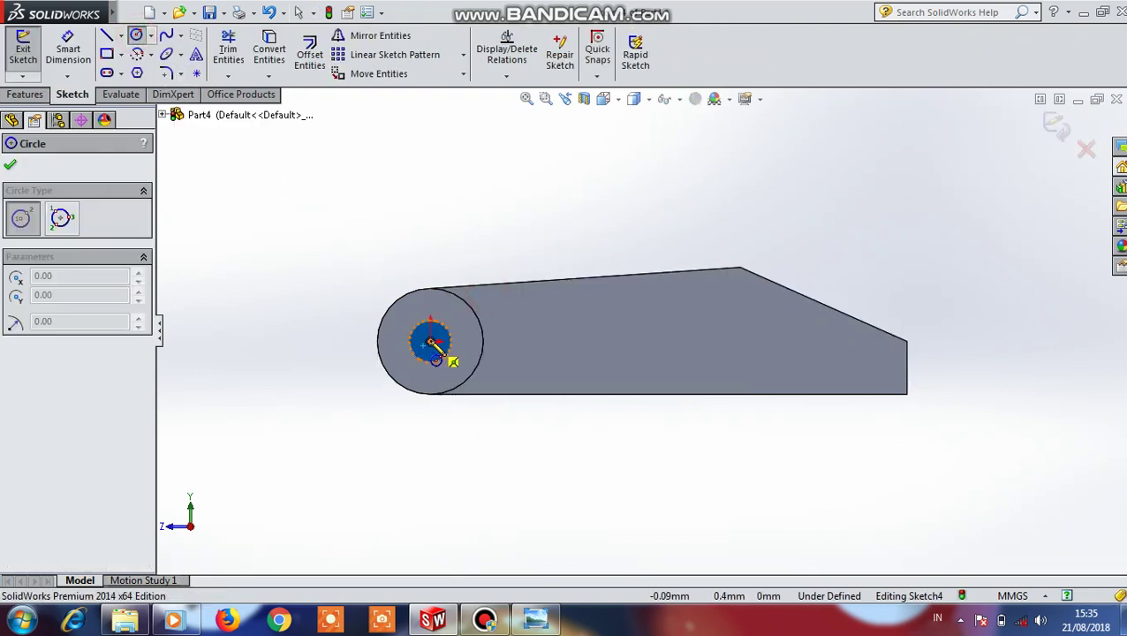
left_click(430, 343)
left_click(435, 363)
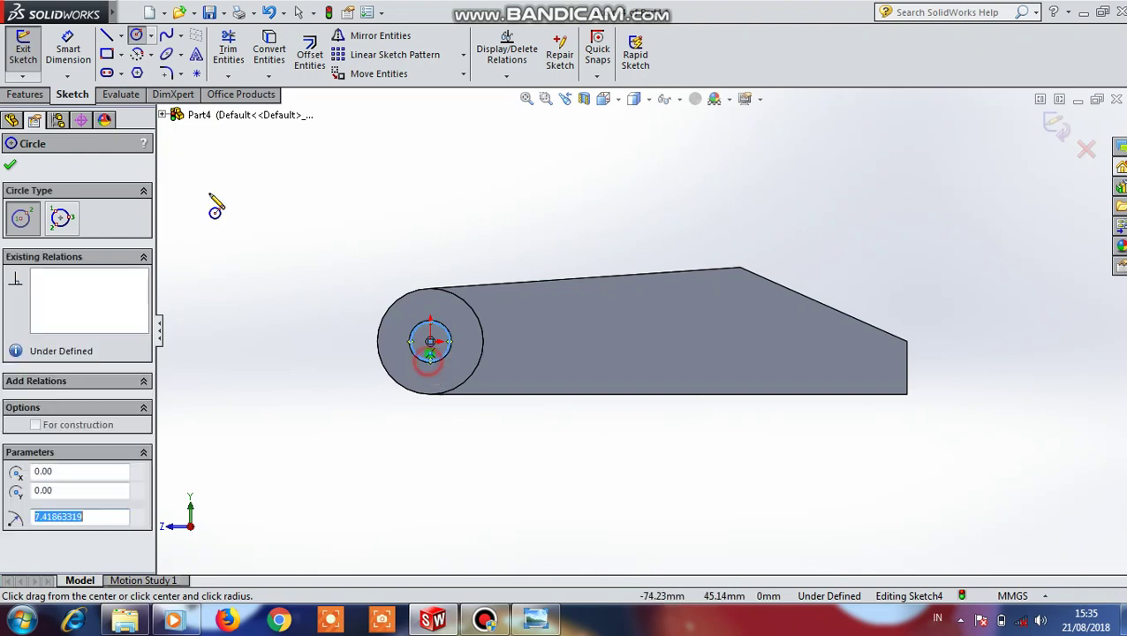
key("Escape")
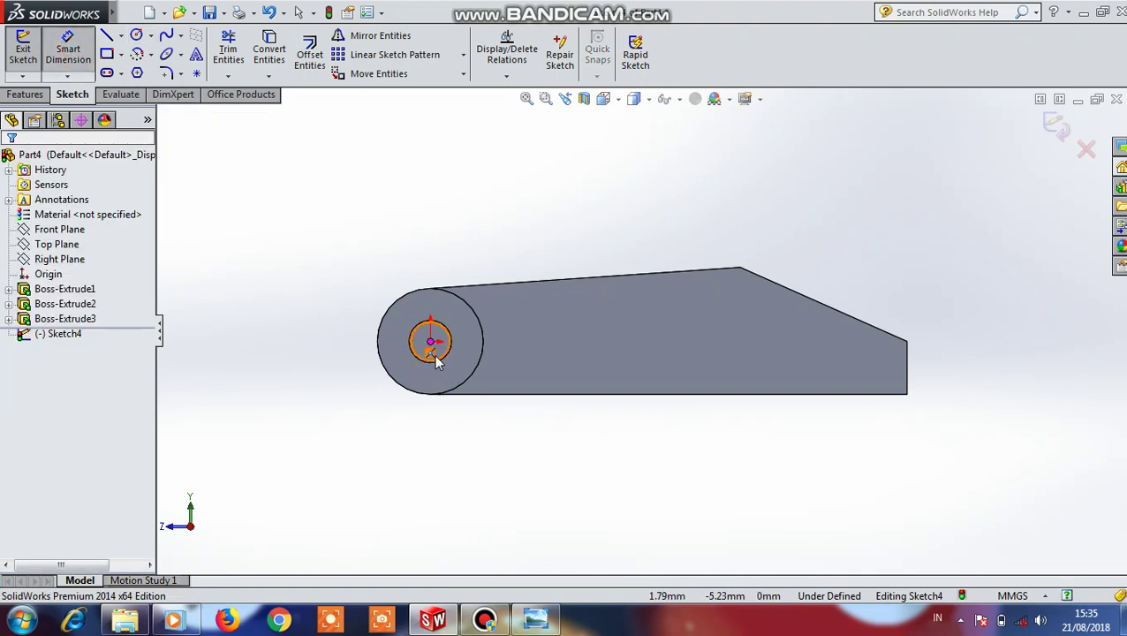
right_click_drag(436, 363, 427, 409)
left_click(439, 364)
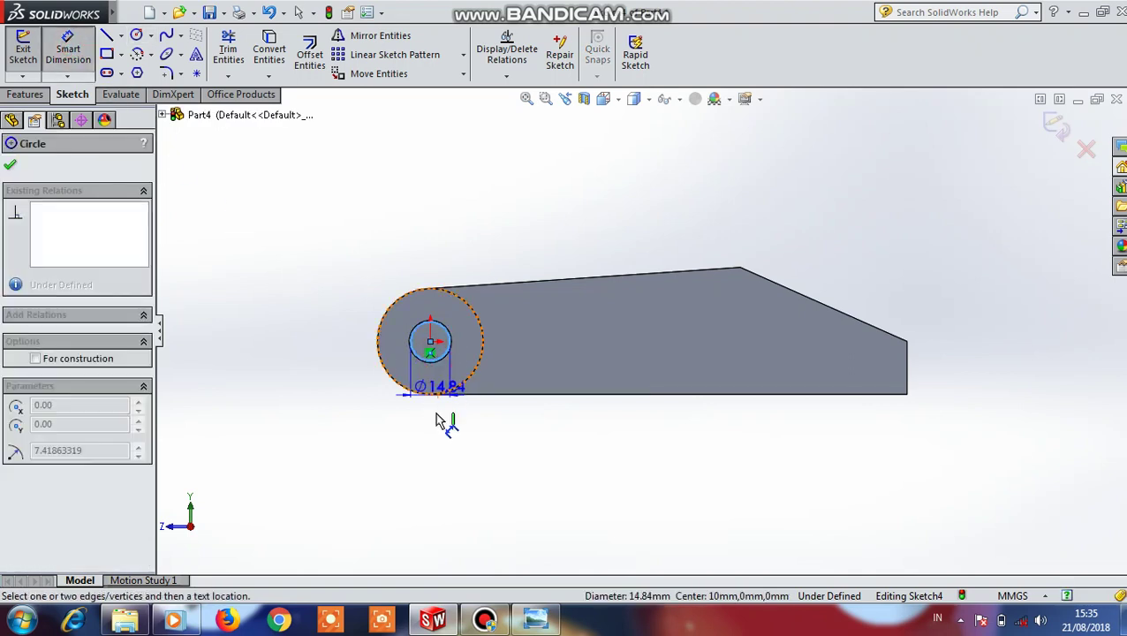
left_click(436, 424)
type("16")
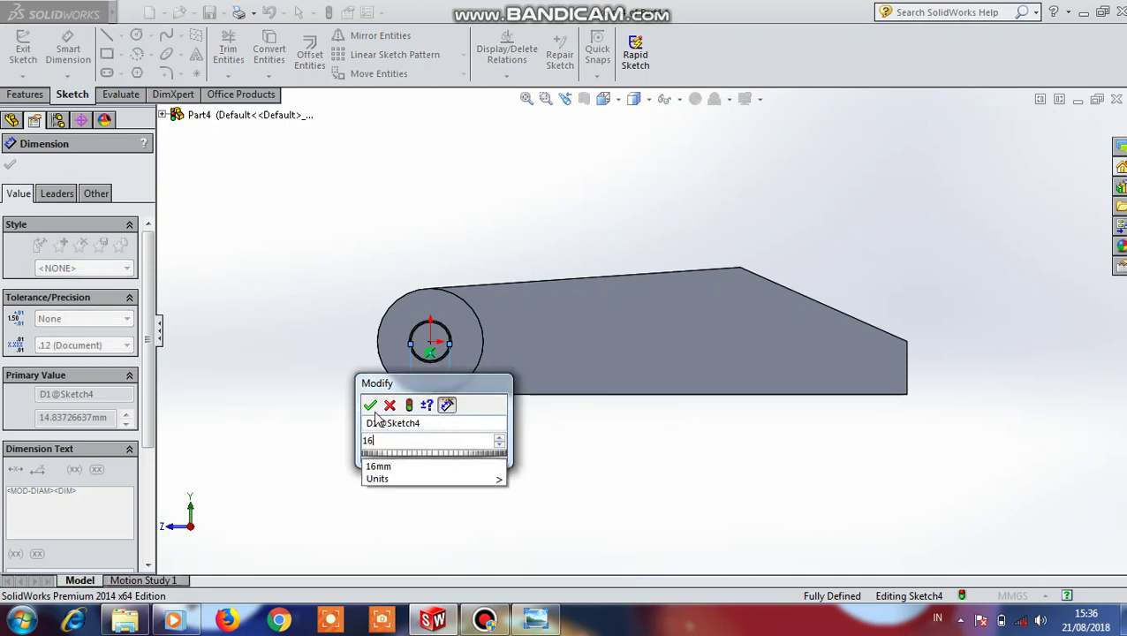
left_click(370, 405)
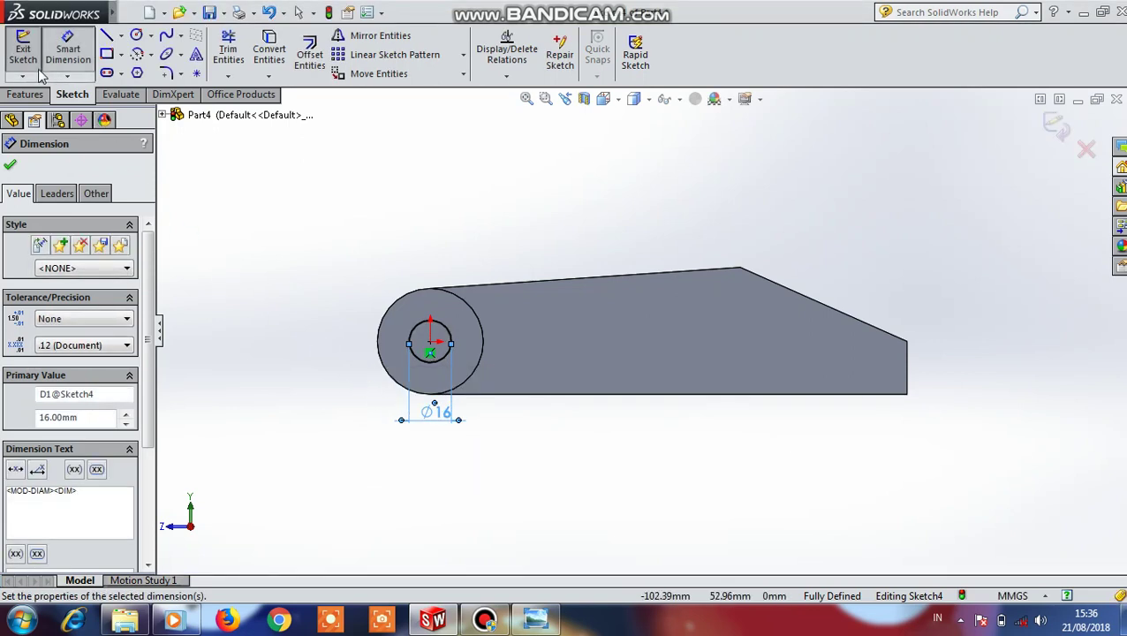
Cut the Ø16 circle 35 mm deep as Cut-Extrude1
left_click(26, 95)
left_click(251, 55)
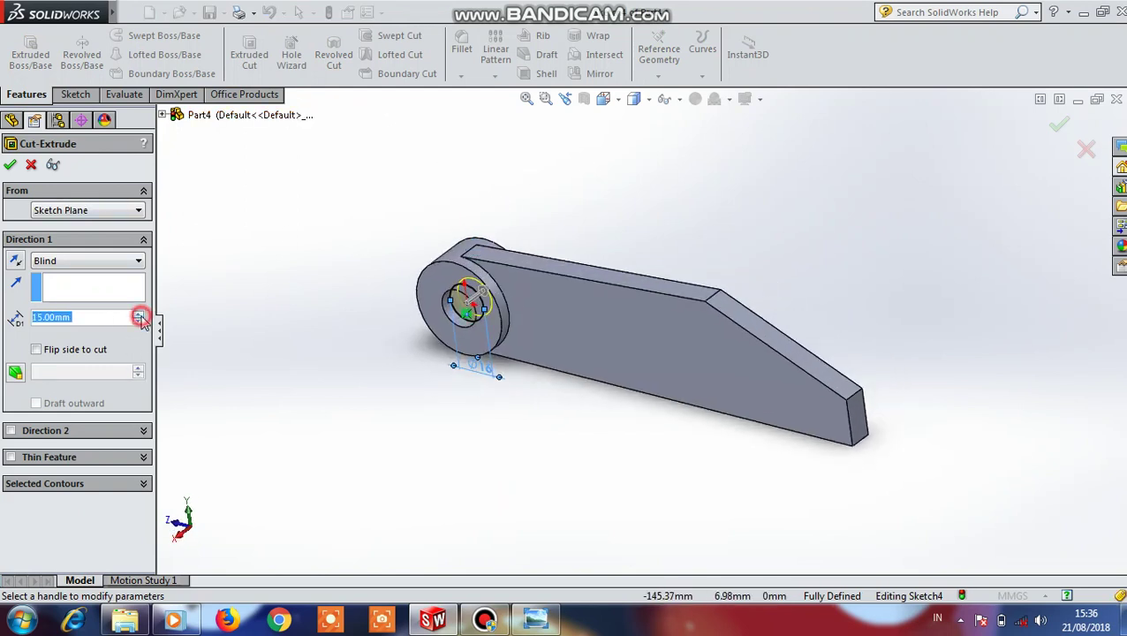
left_click(139, 314)
left_click(139, 314)
left_click(10, 164)
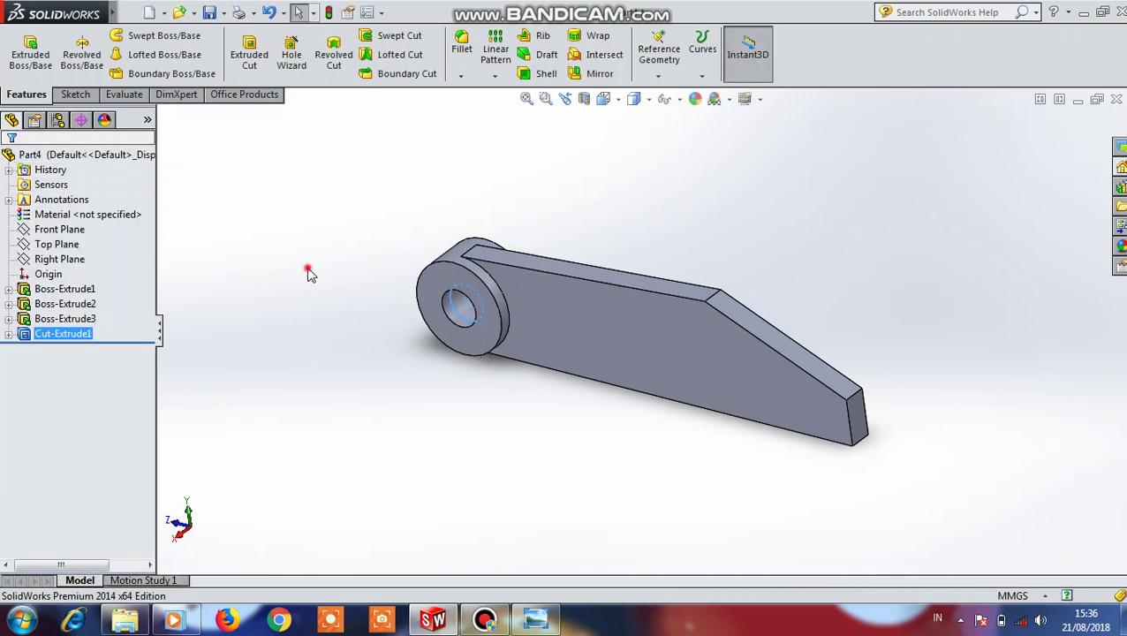
On the plate face, sketch lines along the bottom edge and up from the bottom-right corner
left_click(597, 338)
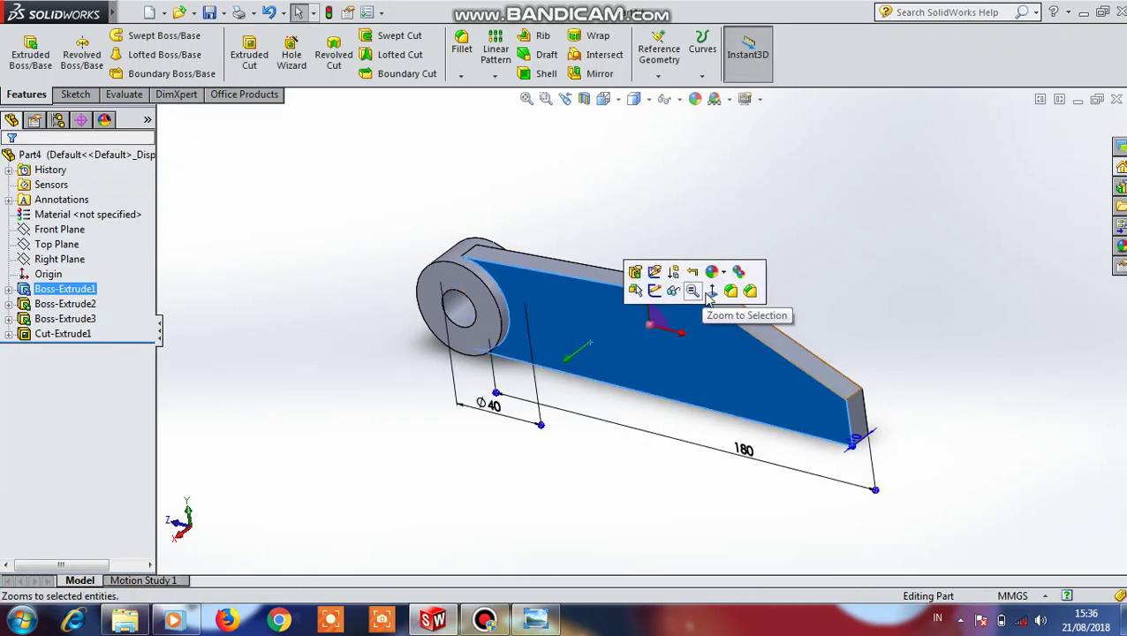
left_click(712, 292)
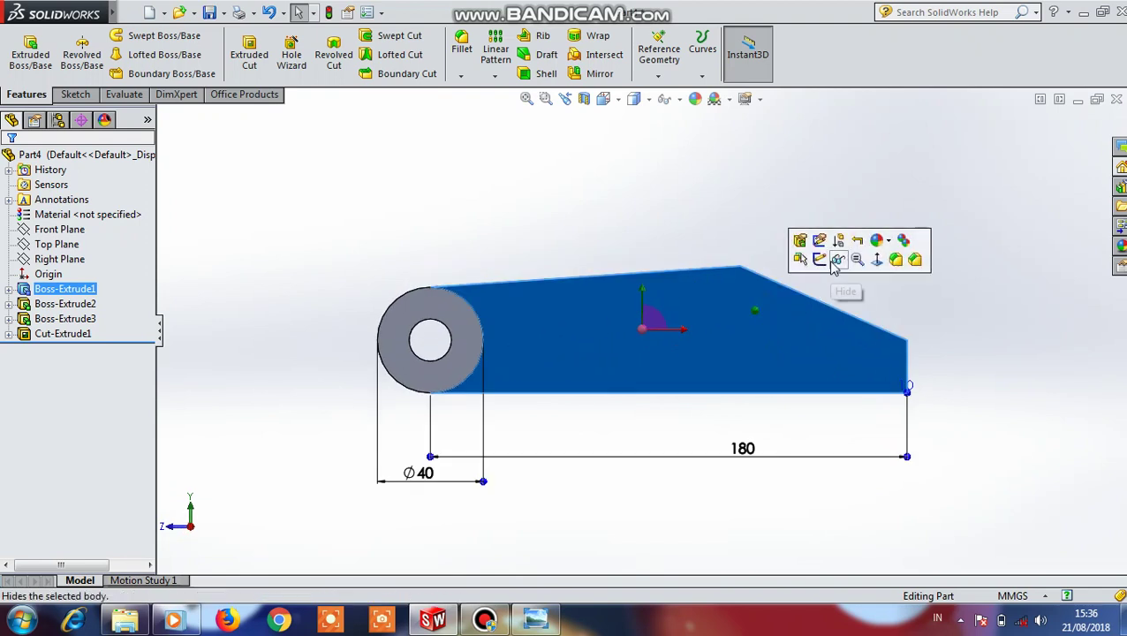
left_click(819, 259)
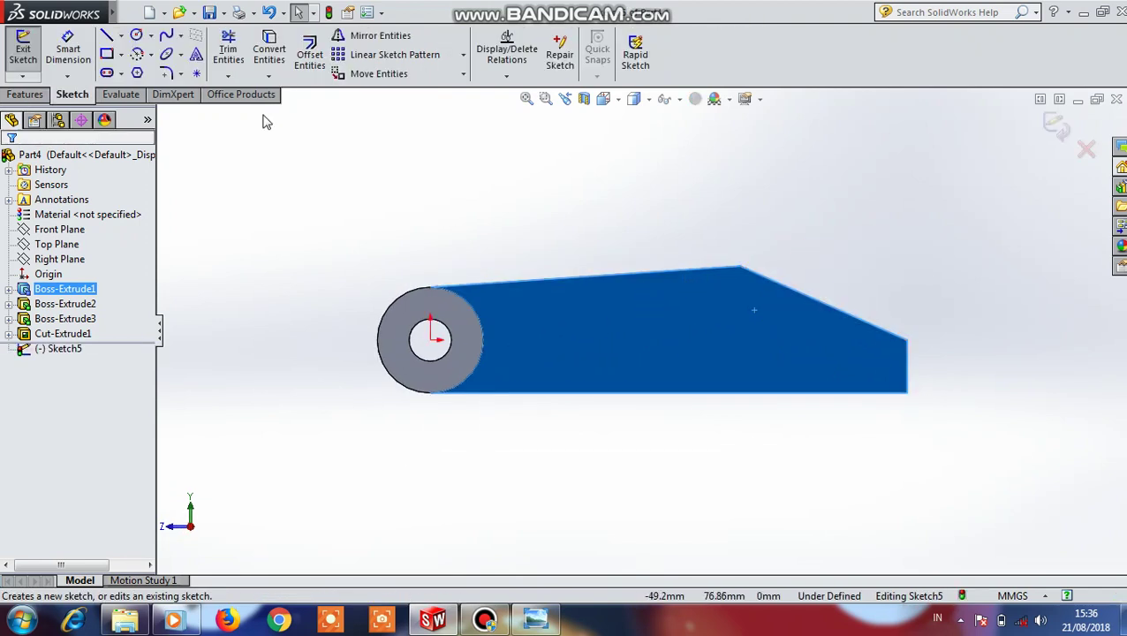
left_click(116, 37)
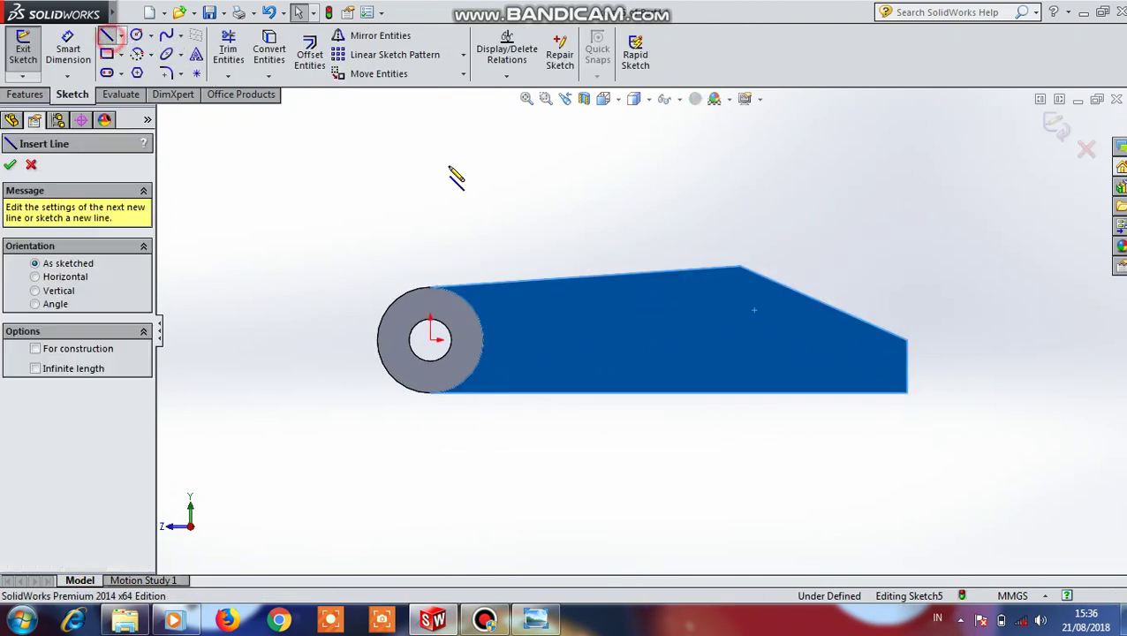
left_click(907, 392)
left_click(684, 392)
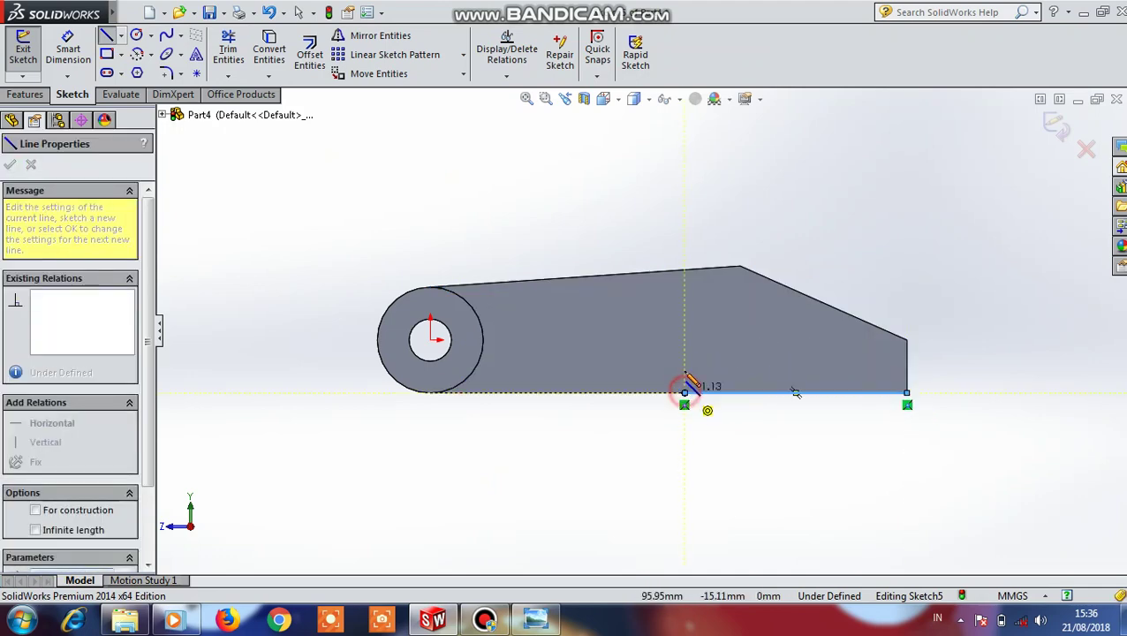
left_click(684, 358)
Dimension the bottom line 90 mm and the short vertical line 12 mm
left_click(67, 49)
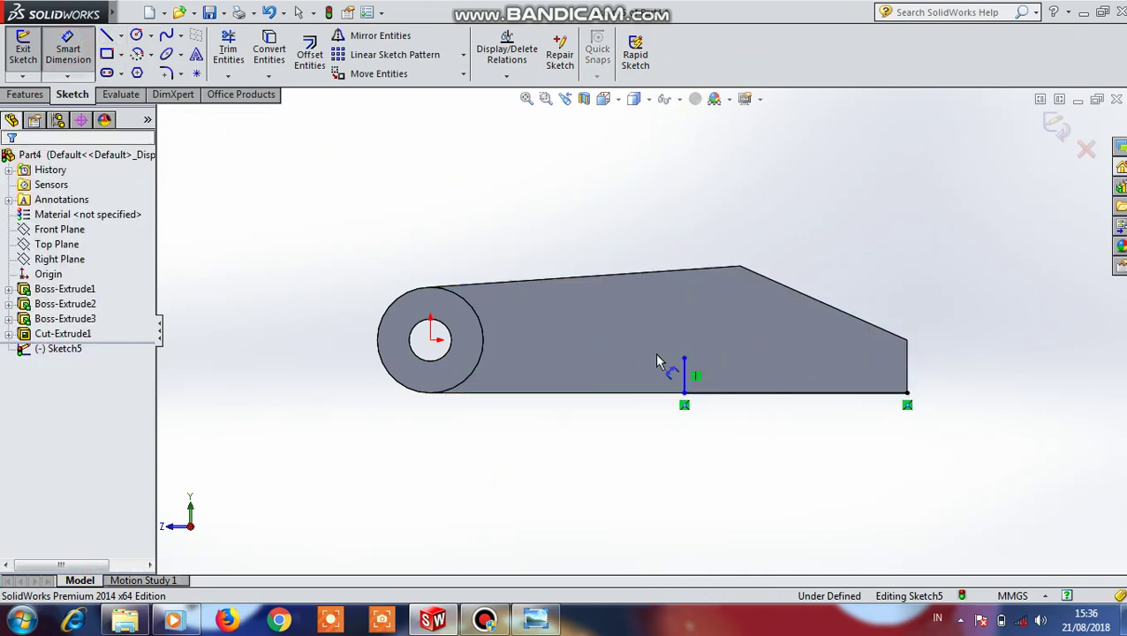
left_click(802, 399)
left_click(804, 451)
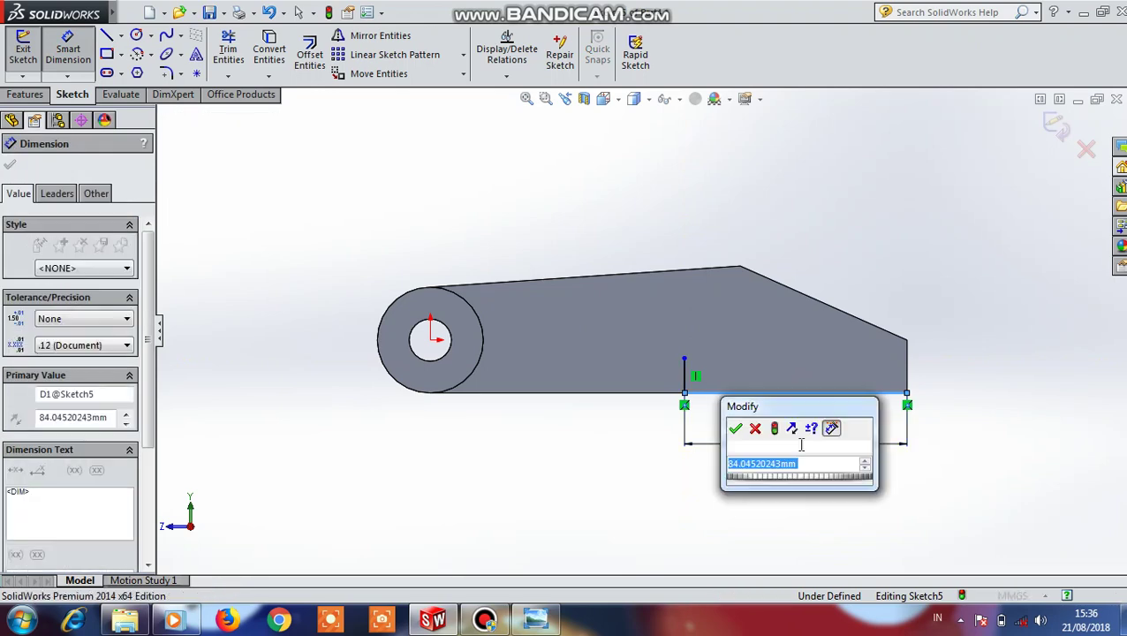
type("90")
left_click(736, 428)
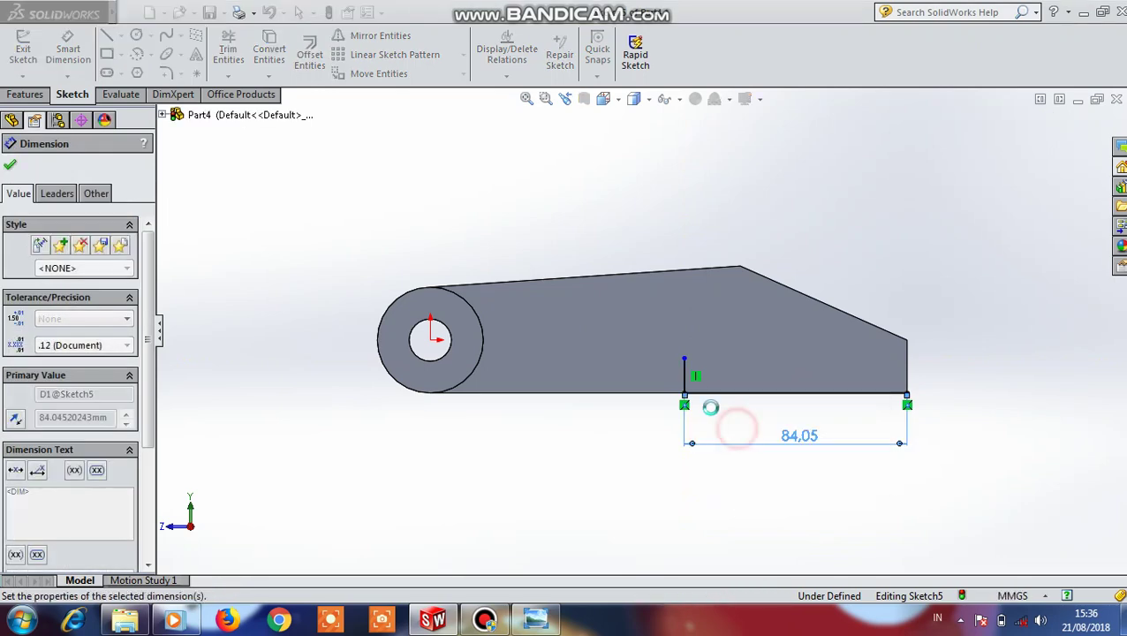
left_click(670, 384)
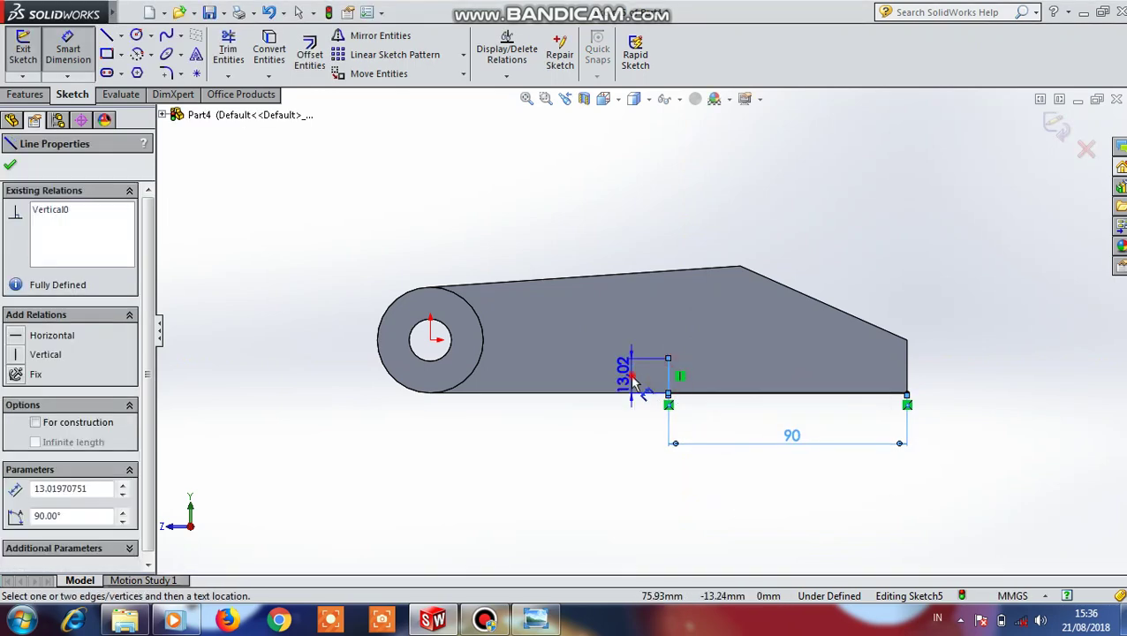
left_click(633, 380)
type("12")
left_click(567, 360)
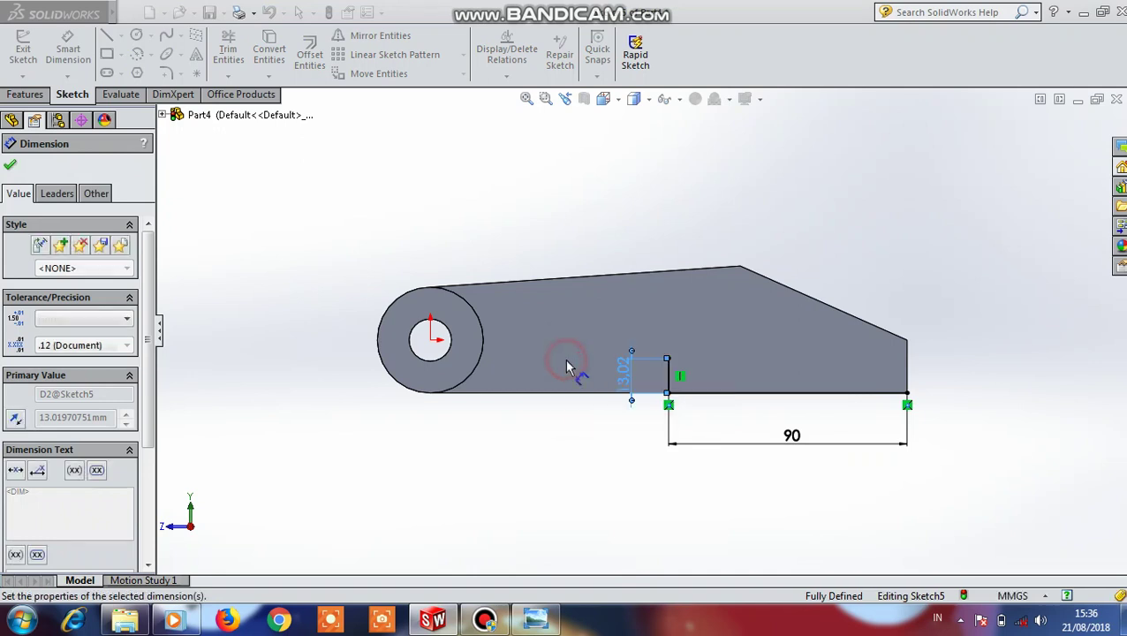
Add the top and right edges to close the 90 × 12 mm rectangle
left_click(106, 37)
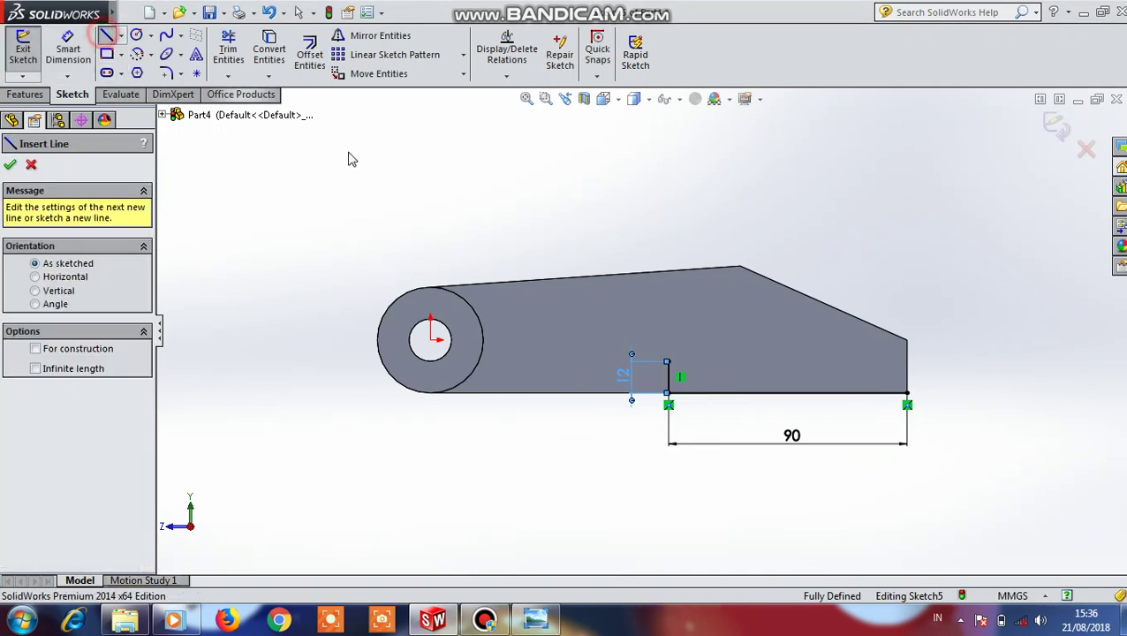
left_click(669, 362)
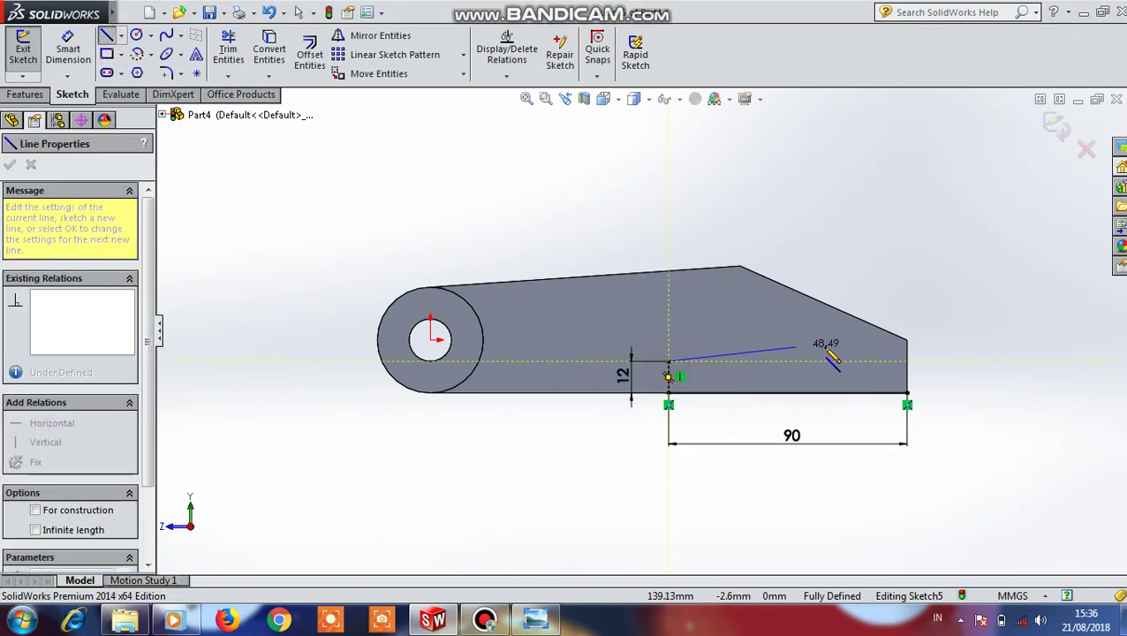
left_click(907, 362)
left_click(908, 394)
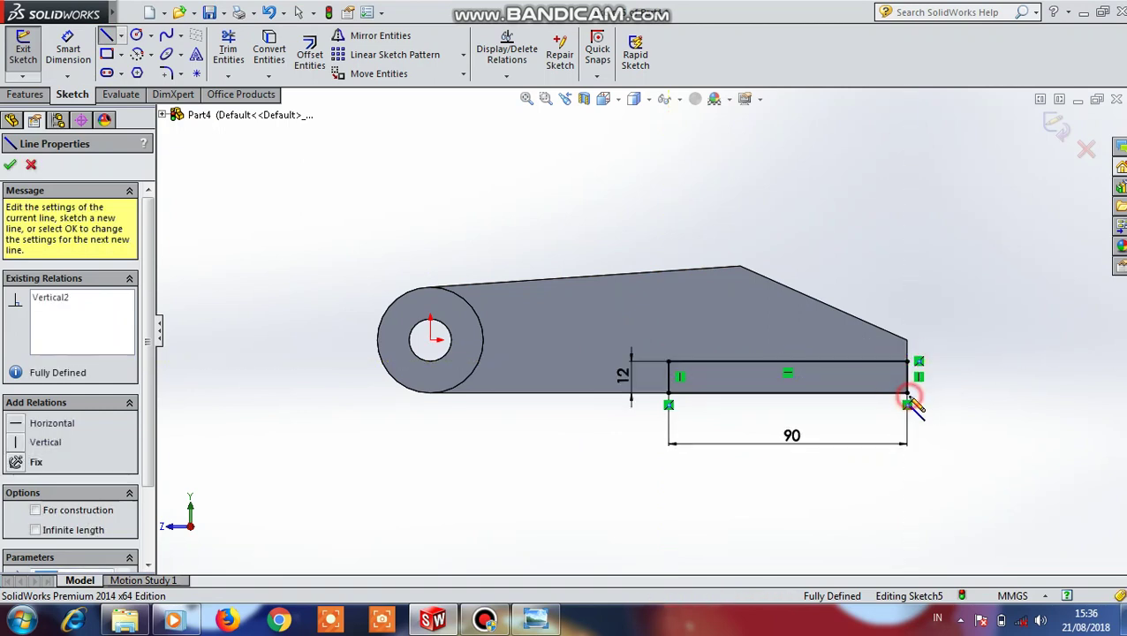
left_click(10, 166)
left_click(10, 166)
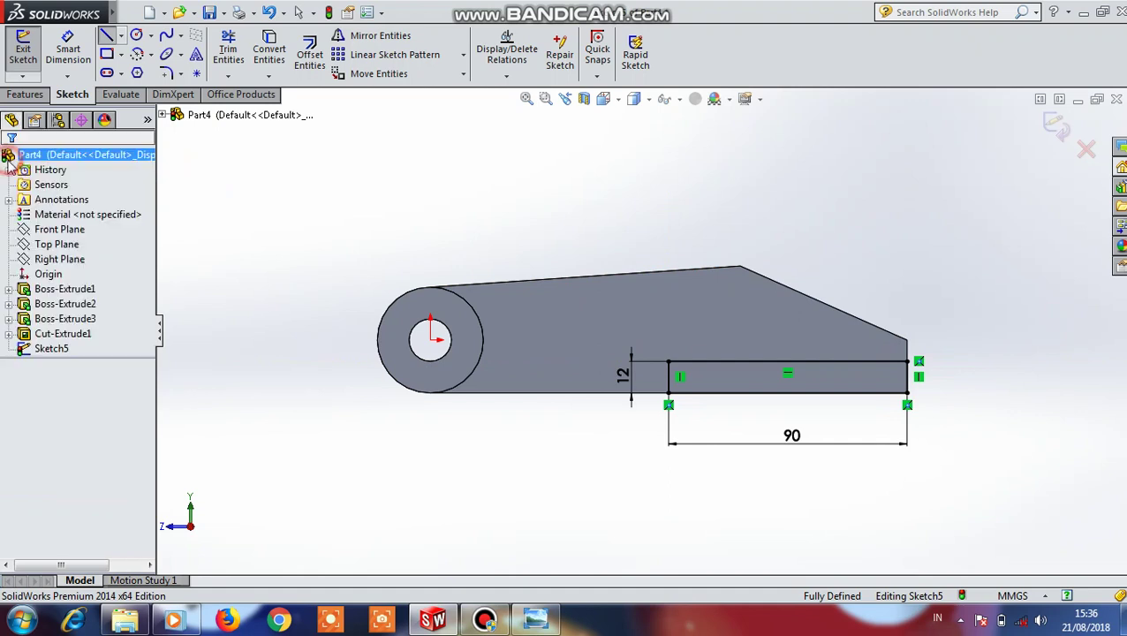
left_click(22, 95)
Extrude the 90 × 12 rectangle 40 mm in the reversed direction, creating Boss-Extrude4
left_click(30, 53)
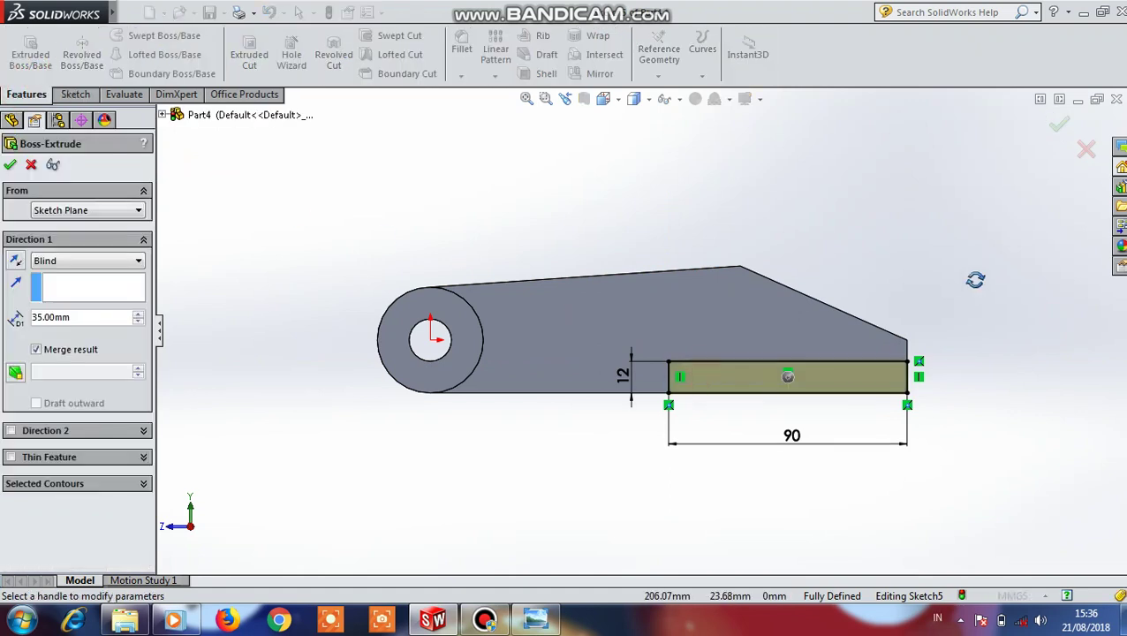
middle_click_drag(976, 279, 310, 350)
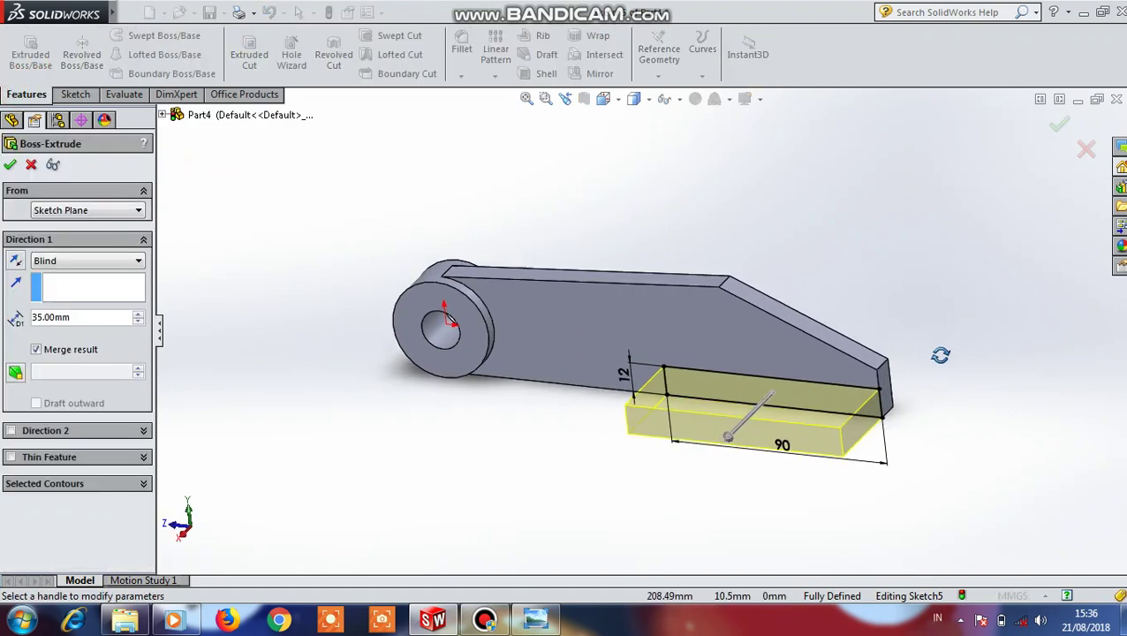
left_click(15, 260)
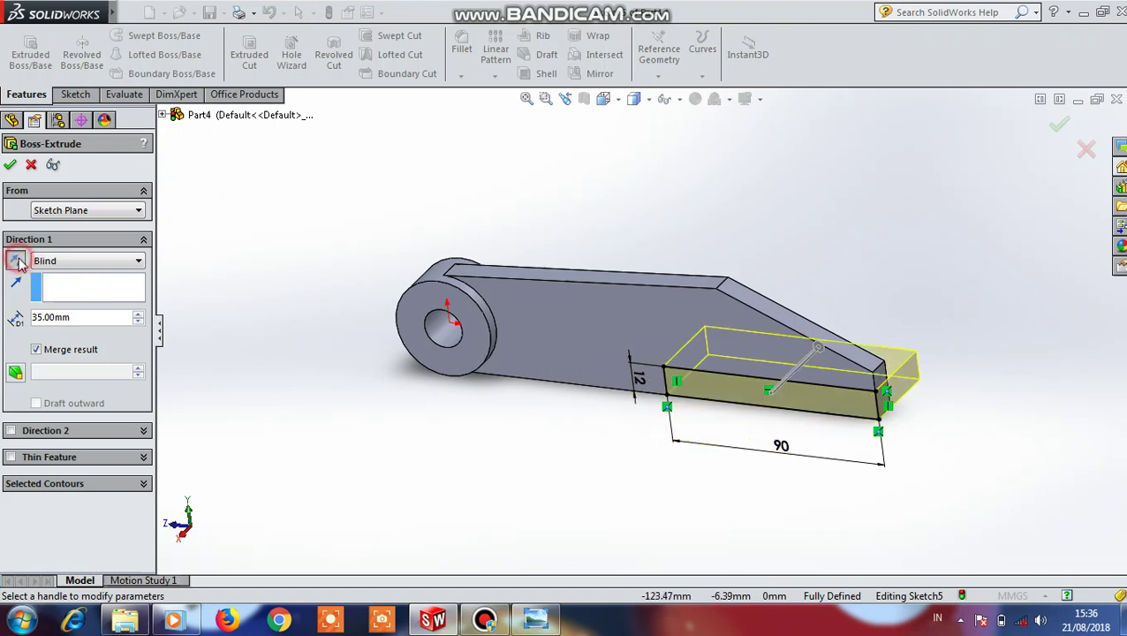
left_click(40, 314)
key("BackSpace")
key("BackSpace")
key("BackSpace")
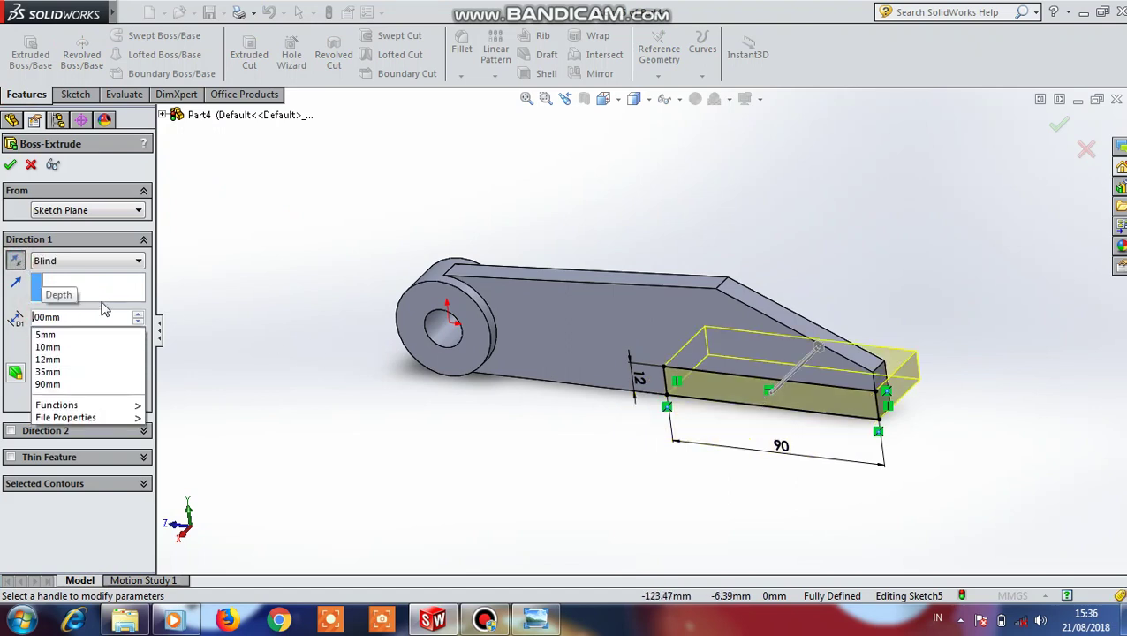
type("40.")
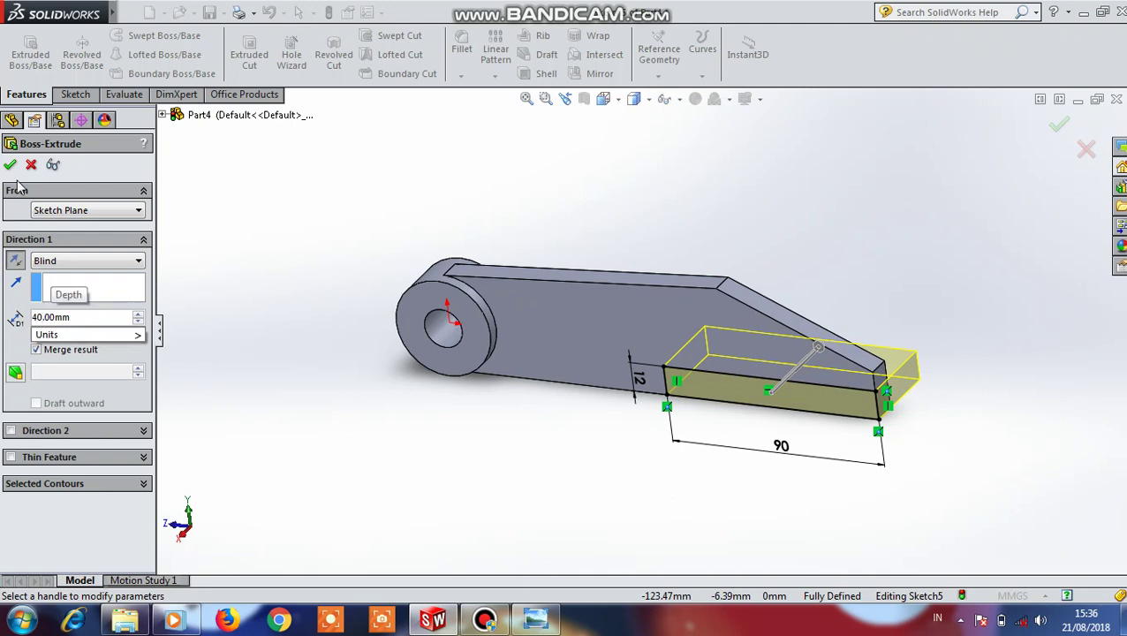
left_click(10, 165)
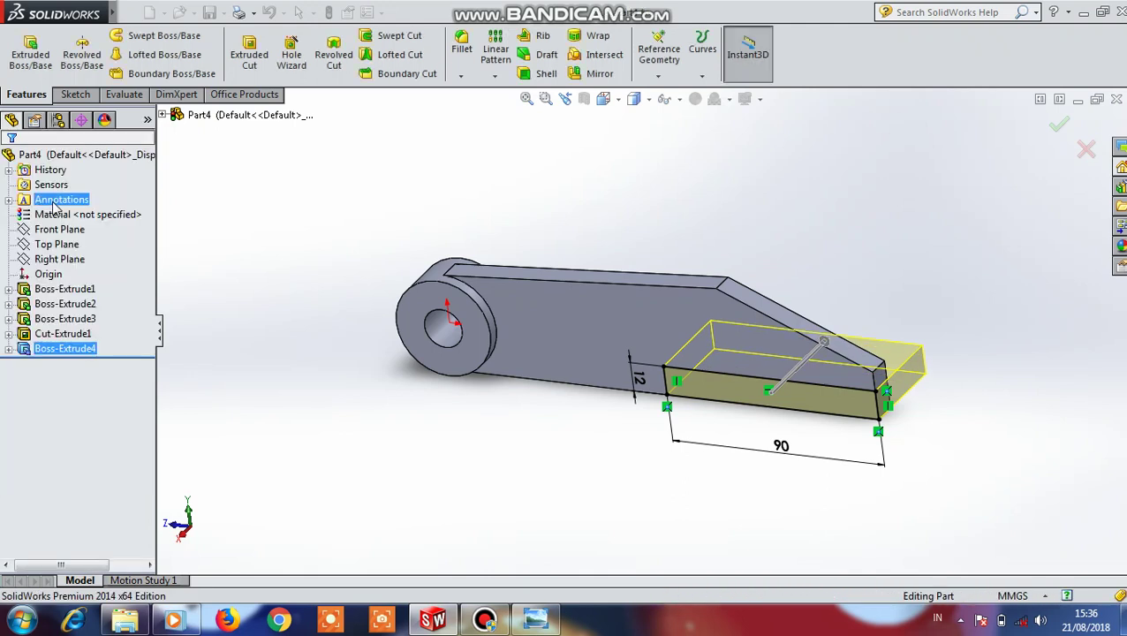
Start a sketch on the side plate's face and draw a line along its bottom edge
left_click(783, 402)
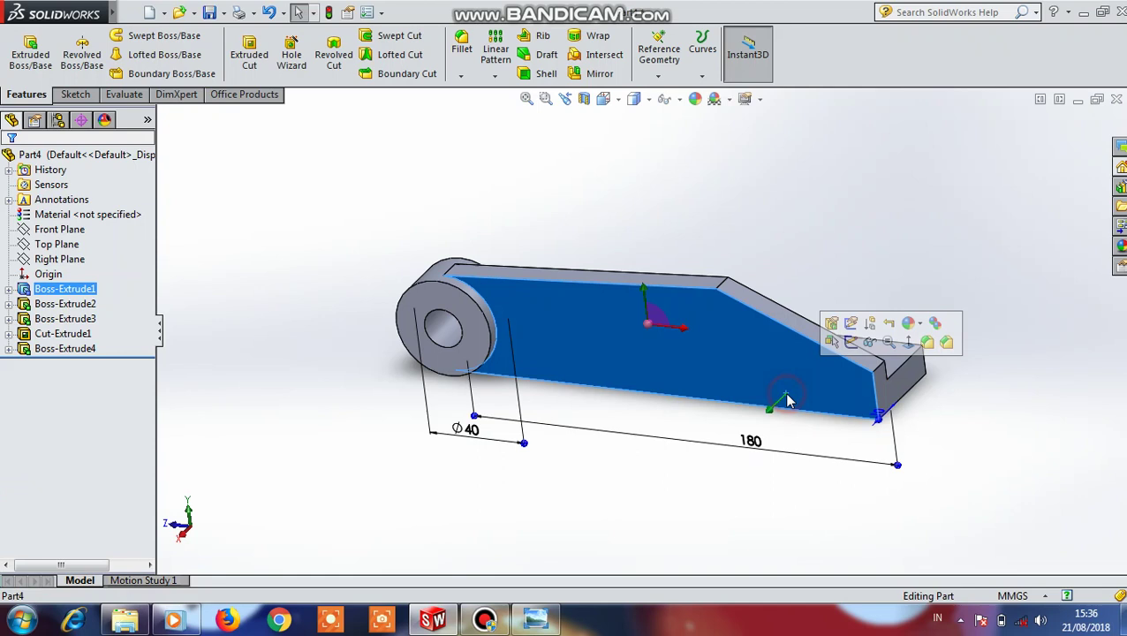
left_click(908, 342)
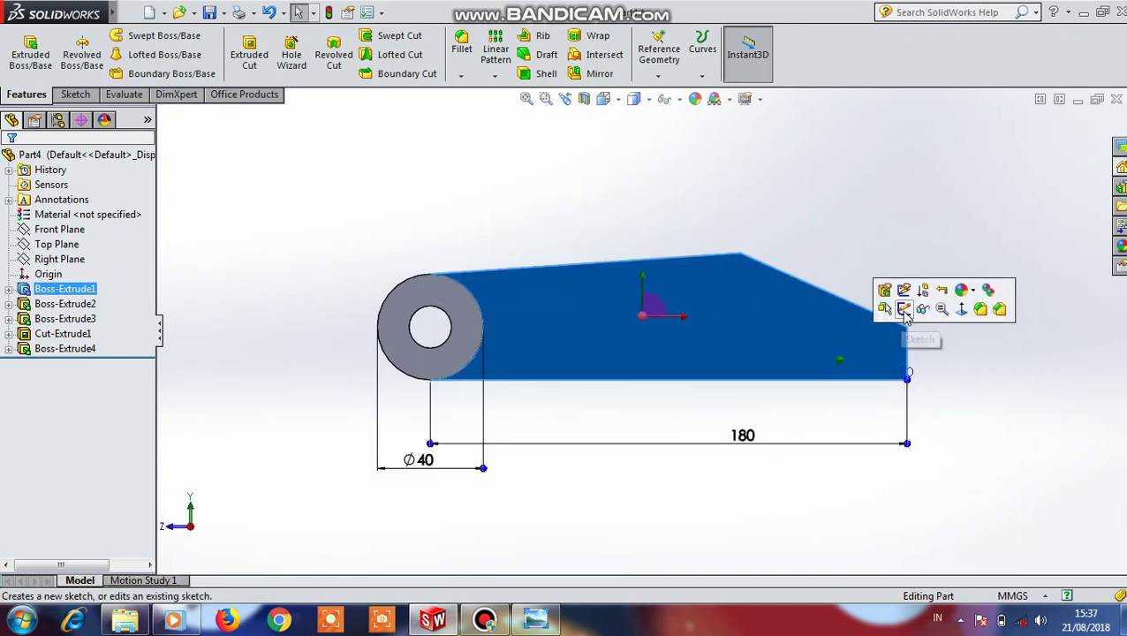
left_click(905, 309)
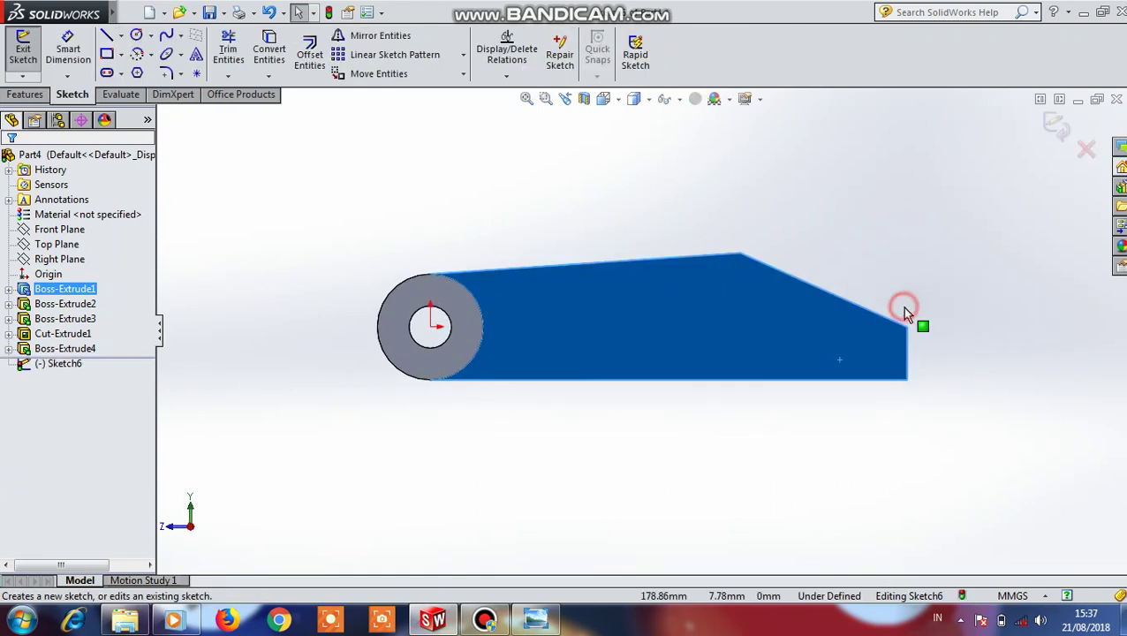
left_click(107, 36)
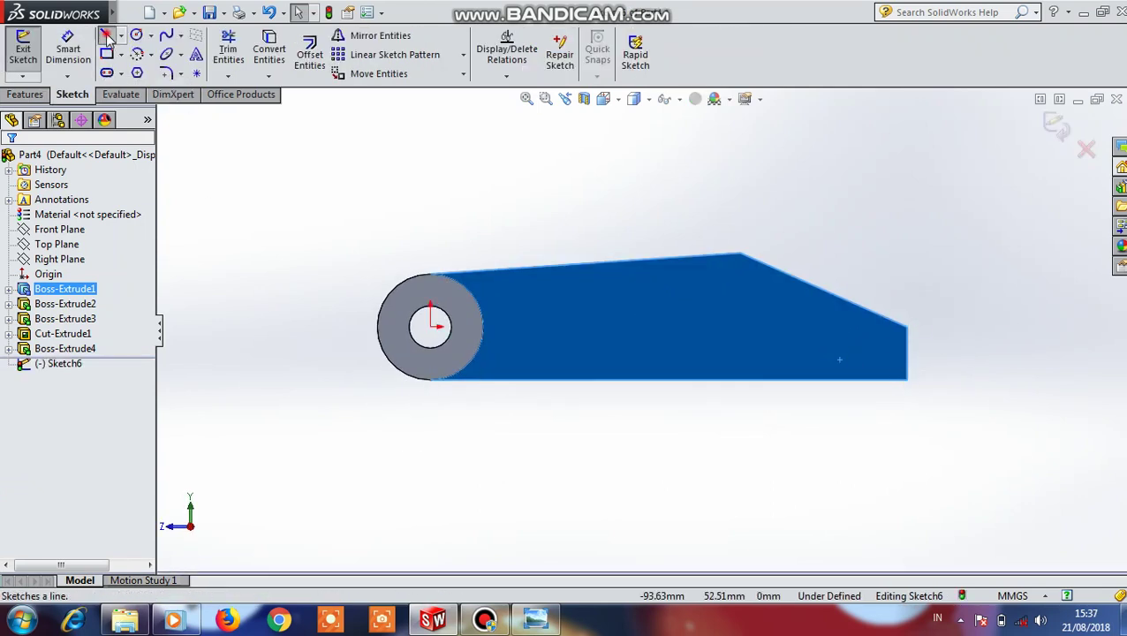
left_click(906, 381)
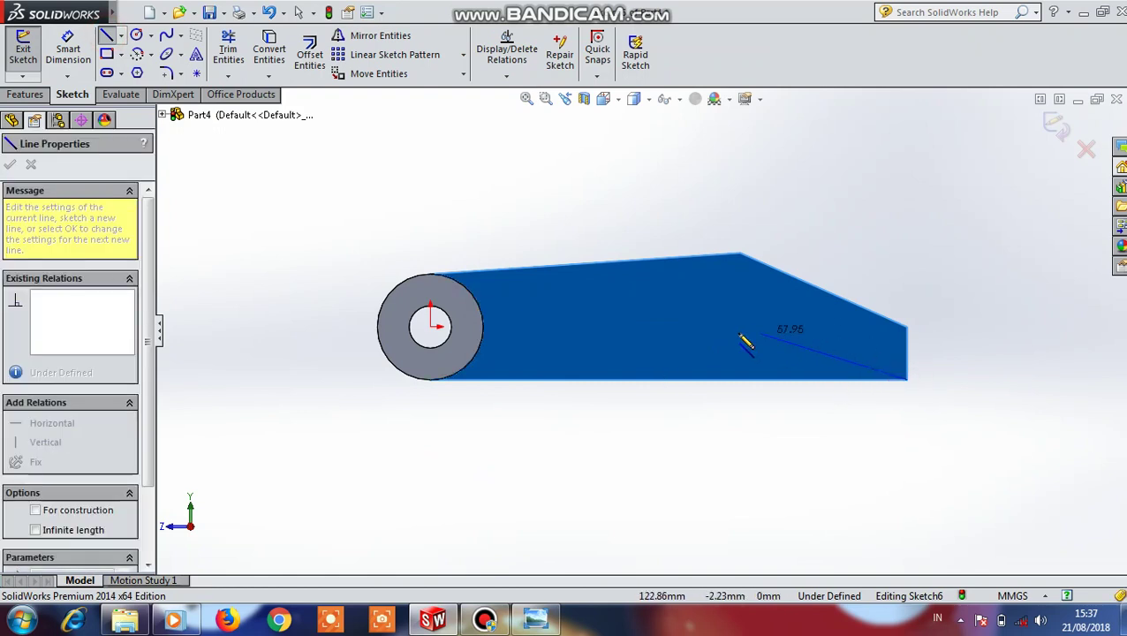
left_click(700, 380)
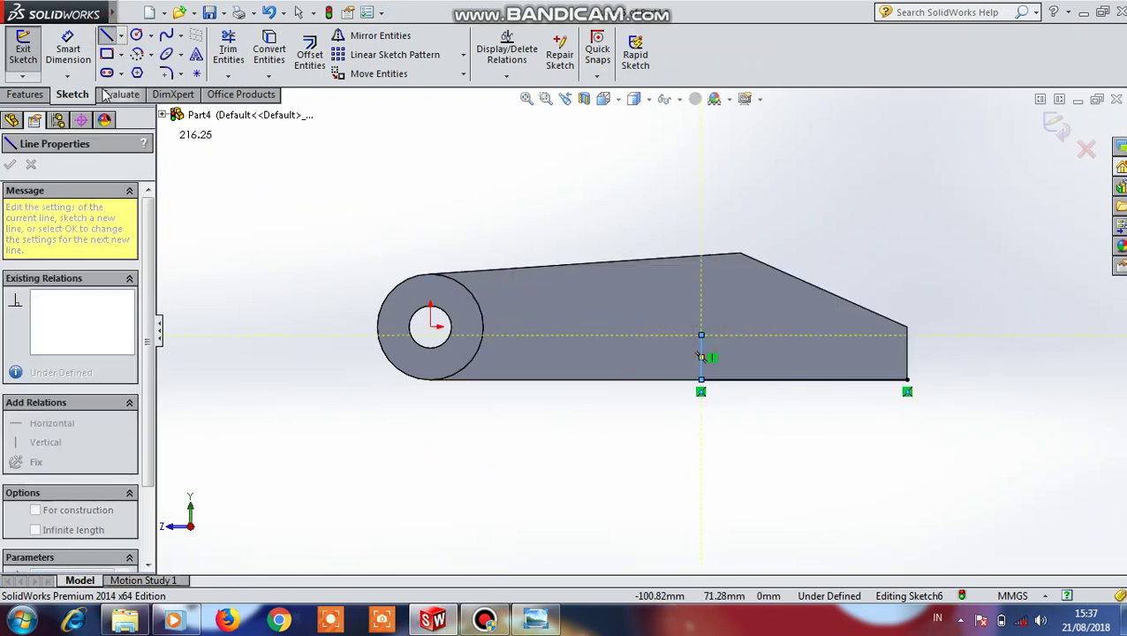
Dimension the bottom line to 90 mm and the vertical line to 12 mm
left_click(68, 45)
left_click(766, 387)
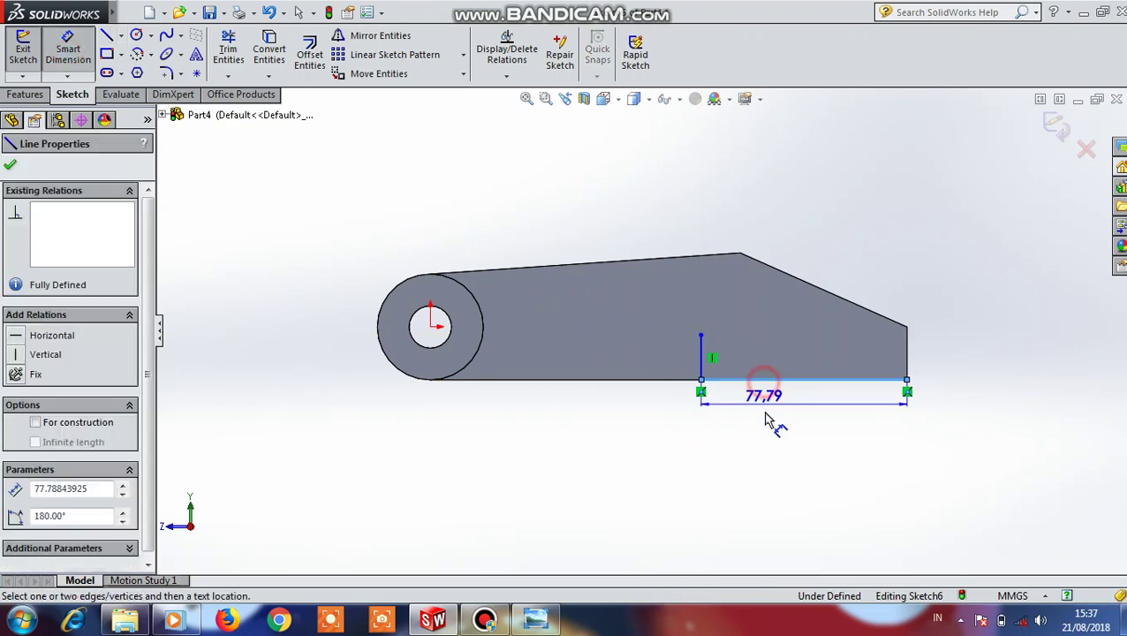
left_click(768, 422)
type("90")
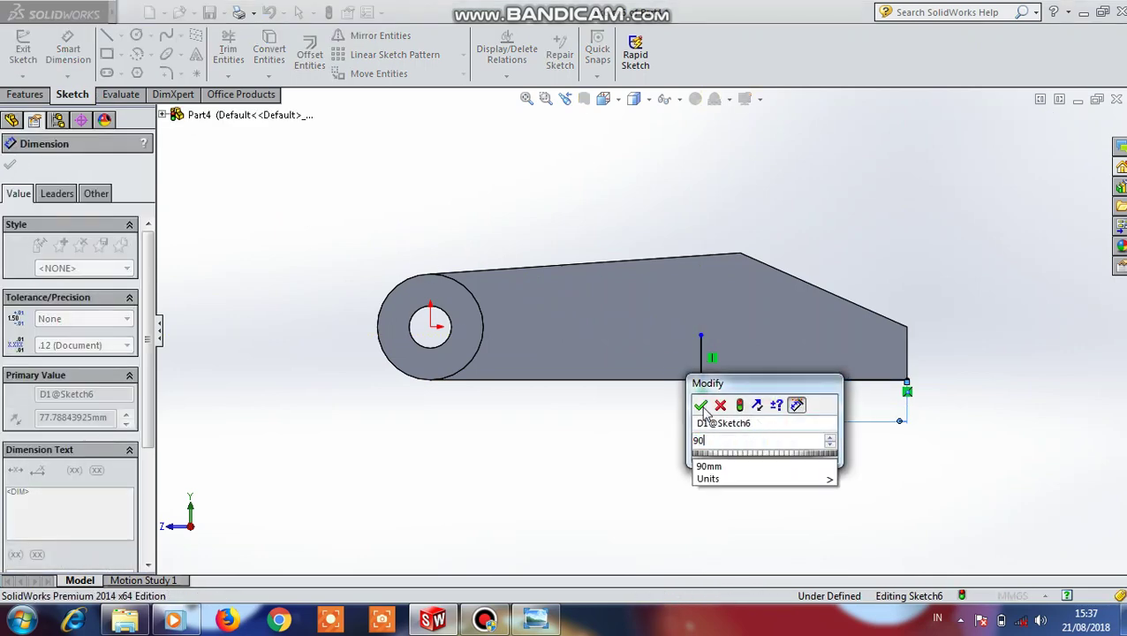
left_click(701, 404)
left_click(669, 366)
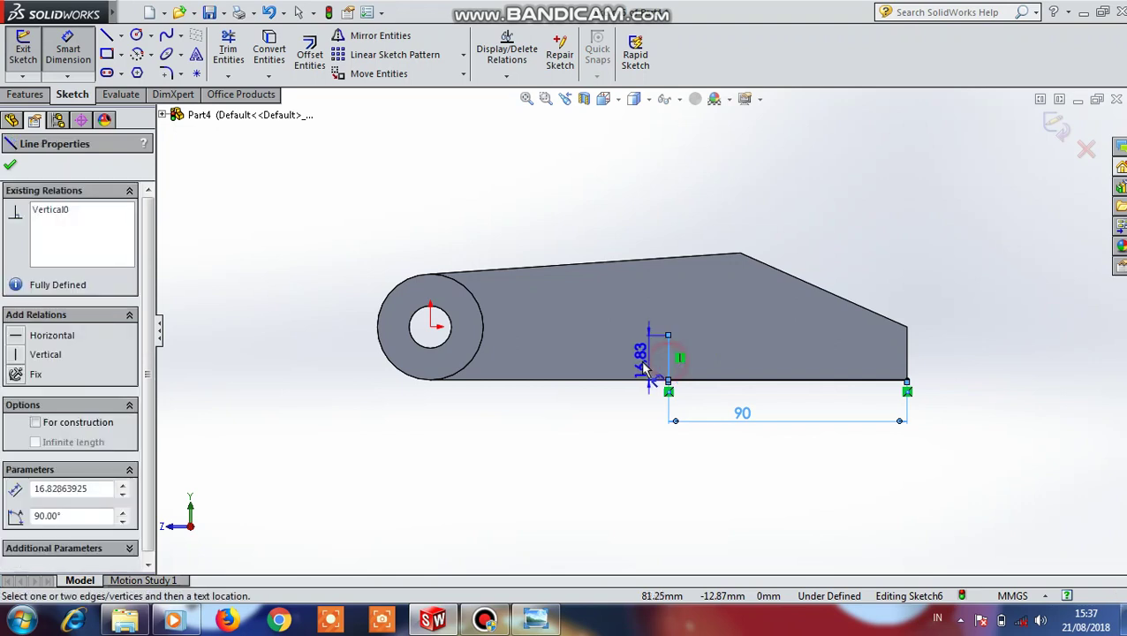
left_click(645, 370)
type("12")
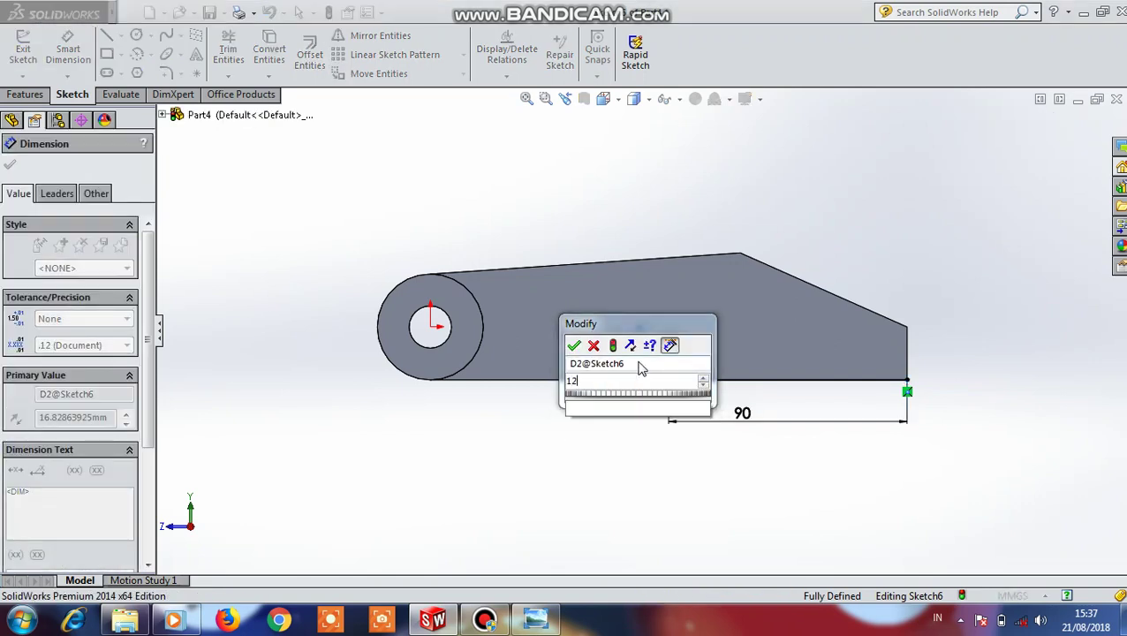
left_click(573, 346)
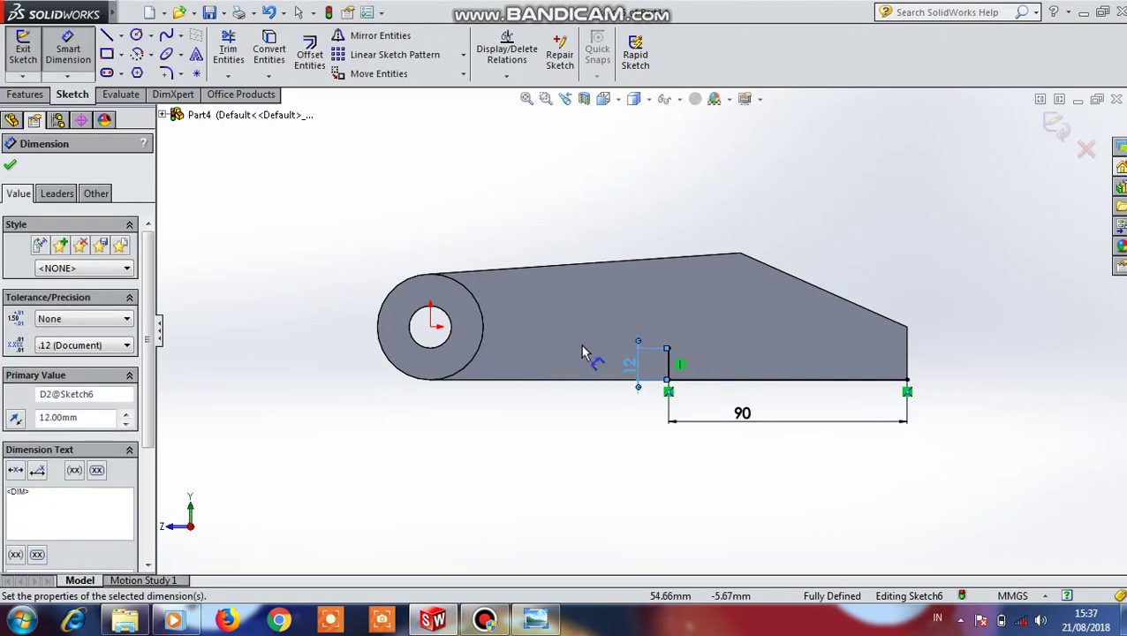
Draw the top edge and close the rectangle back to the bottom-right corner
left_click(106, 35)
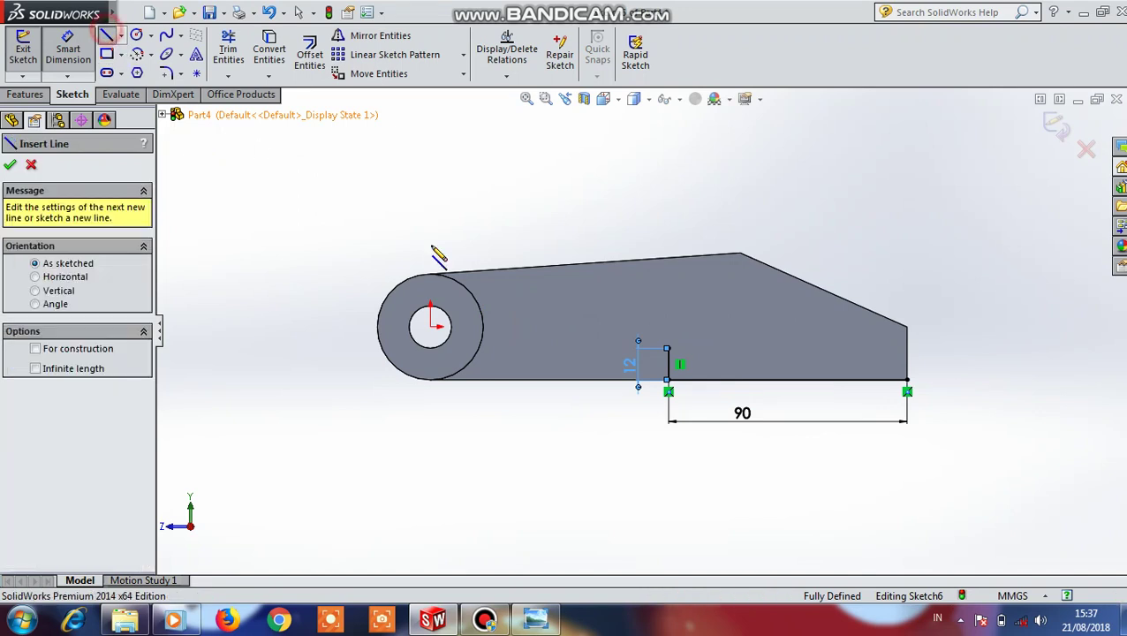
left_click(668, 349)
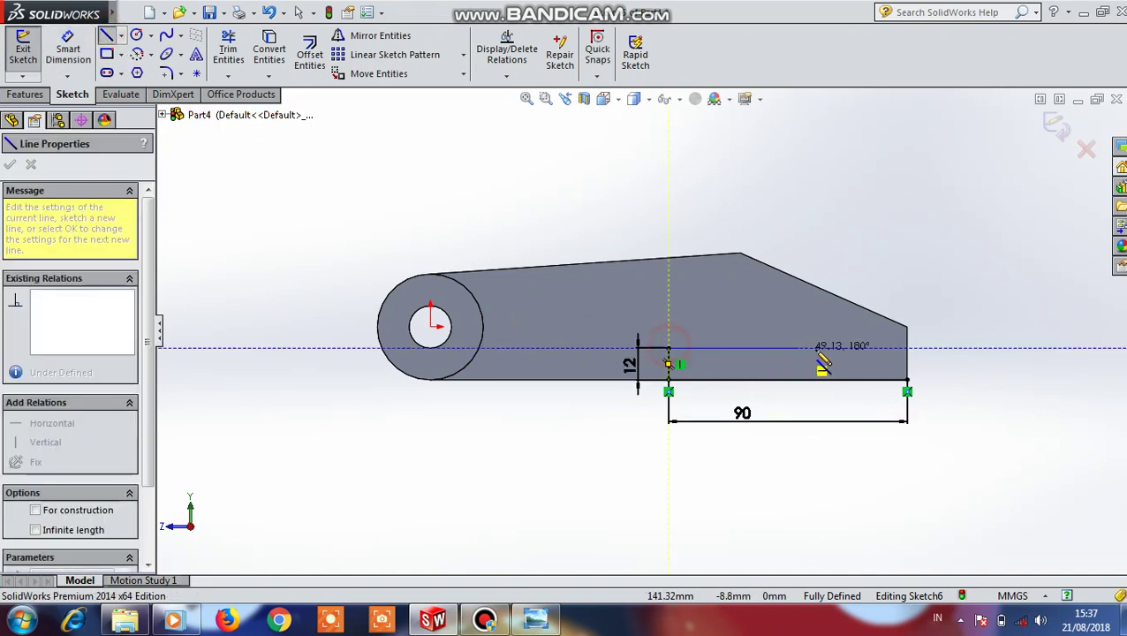
left_click(907, 349)
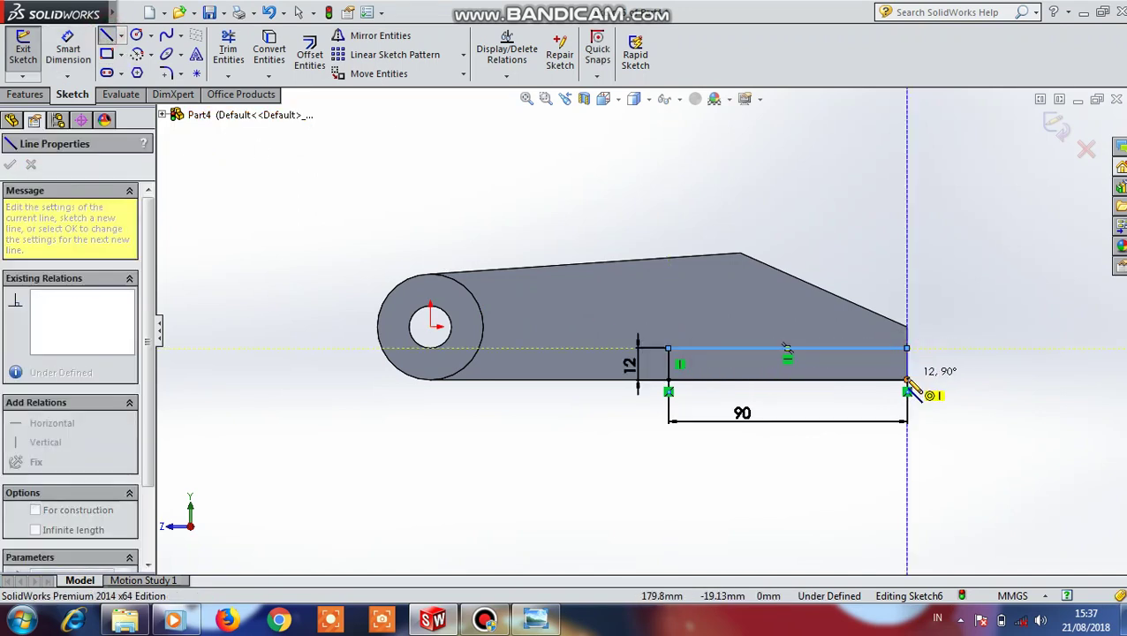
left_click(907, 381)
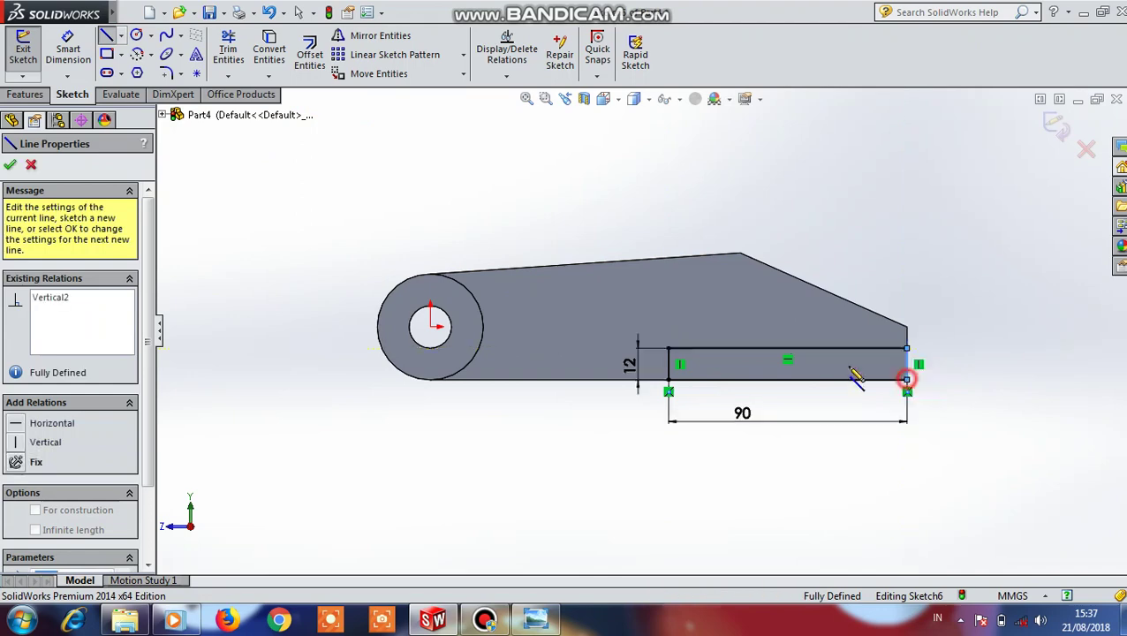
left_click(27, 93)
Extrude the new 90 × 12 profile 45 mm, creating Boss-Extrude5
left_click(28, 60)
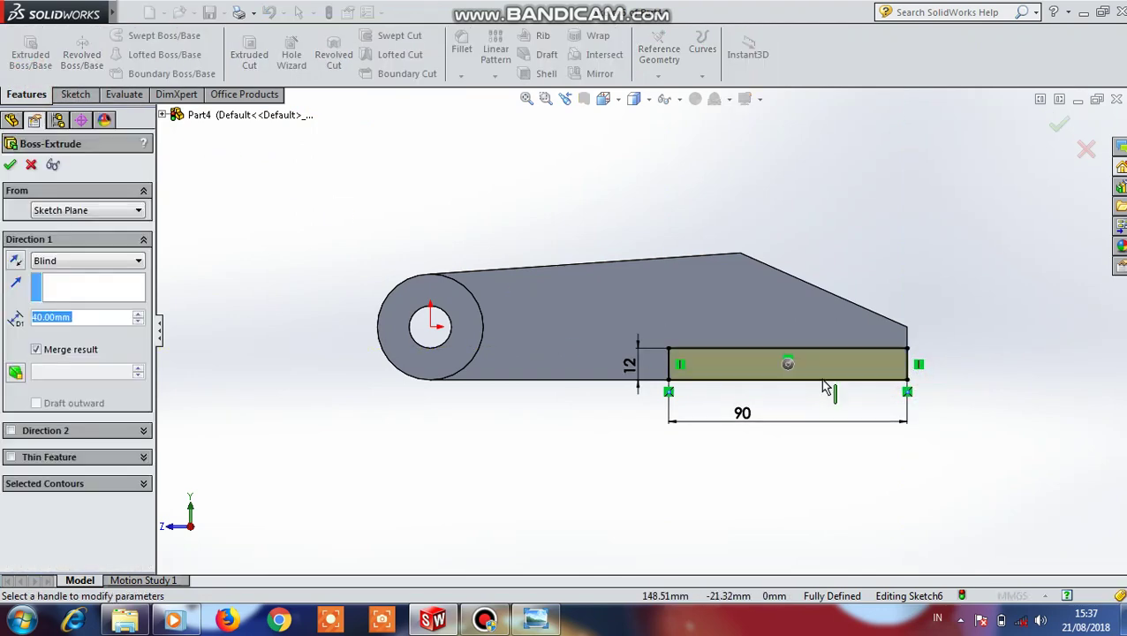
middle_click_drag(948, 392, 919, 468)
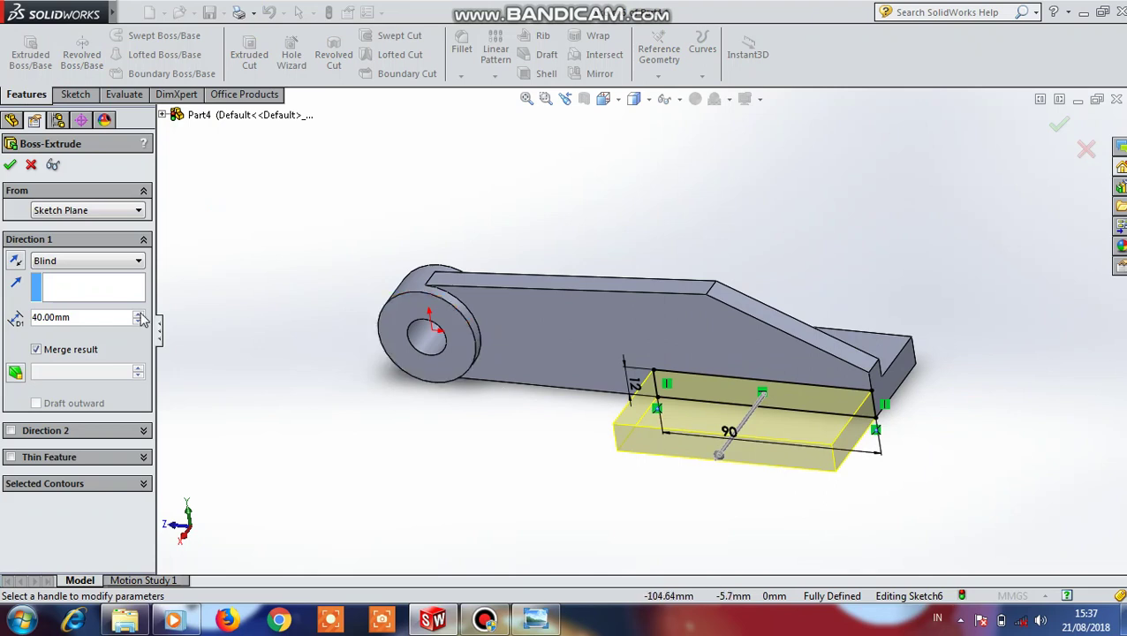
left_click(40, 317)
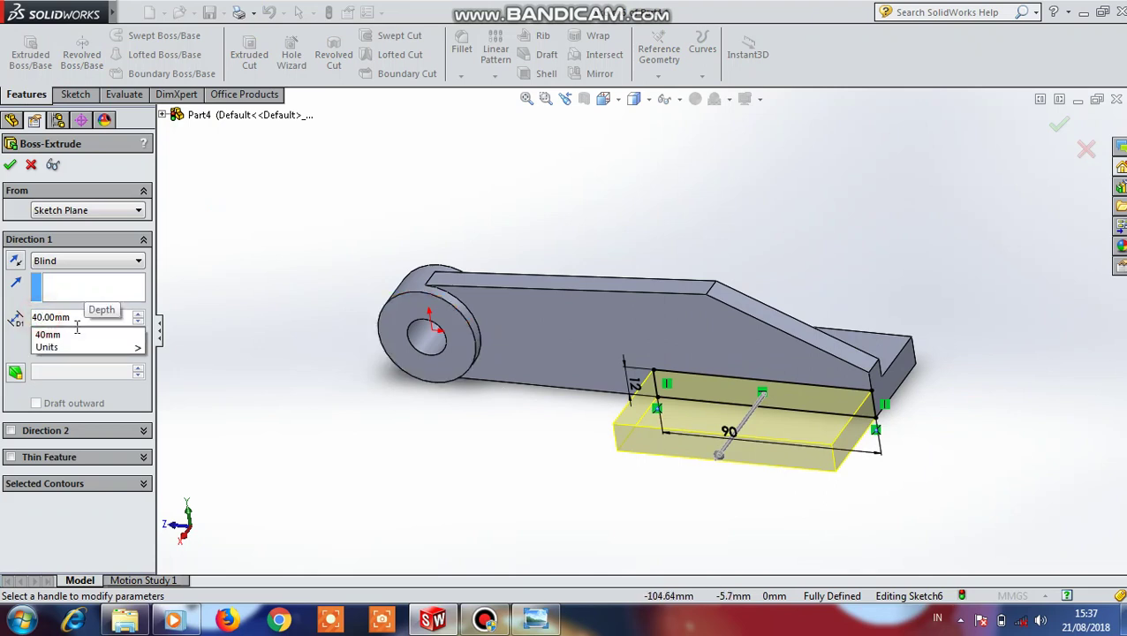
type("5")
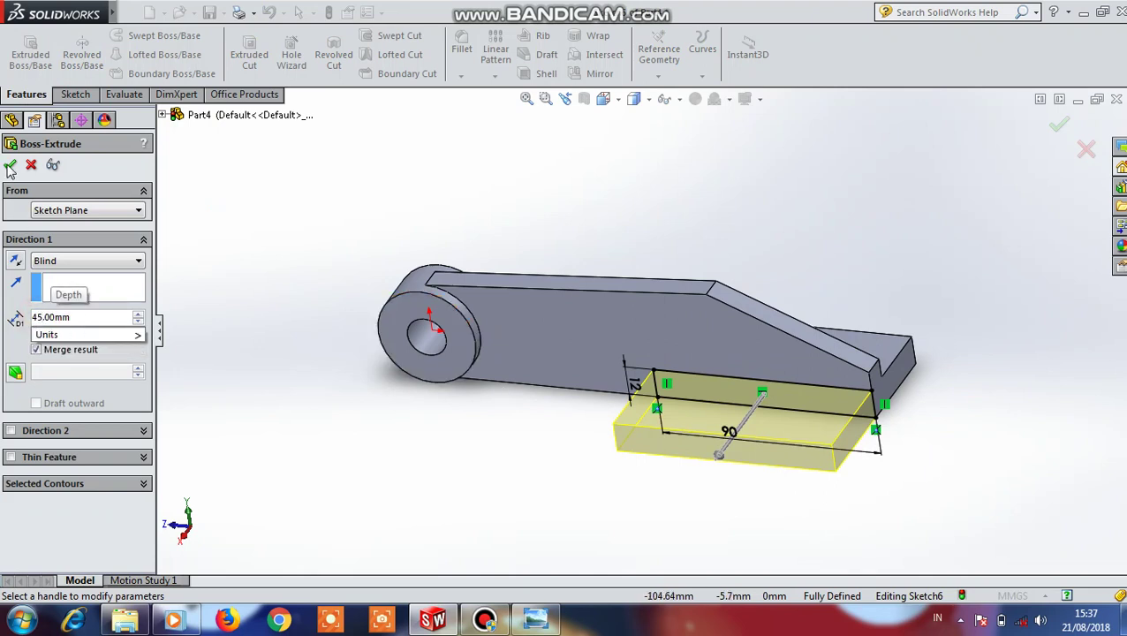
left_click(11, 166)
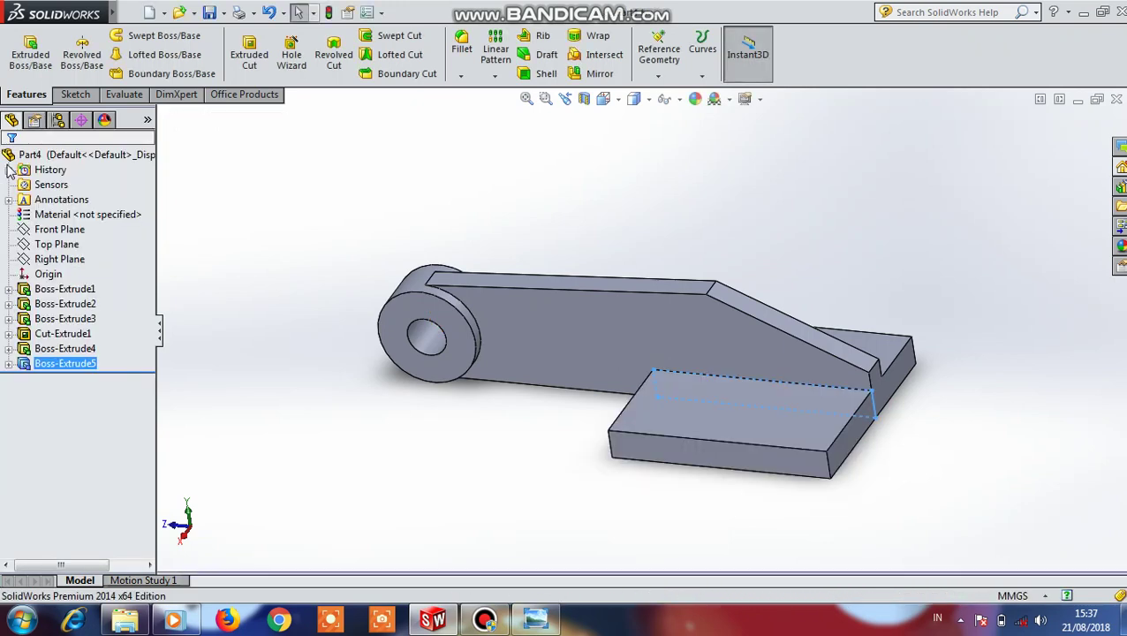
Start a new sketch on the side face of the first base block, viewed straight on
middle_click_drag(861, 249, 606, 411)
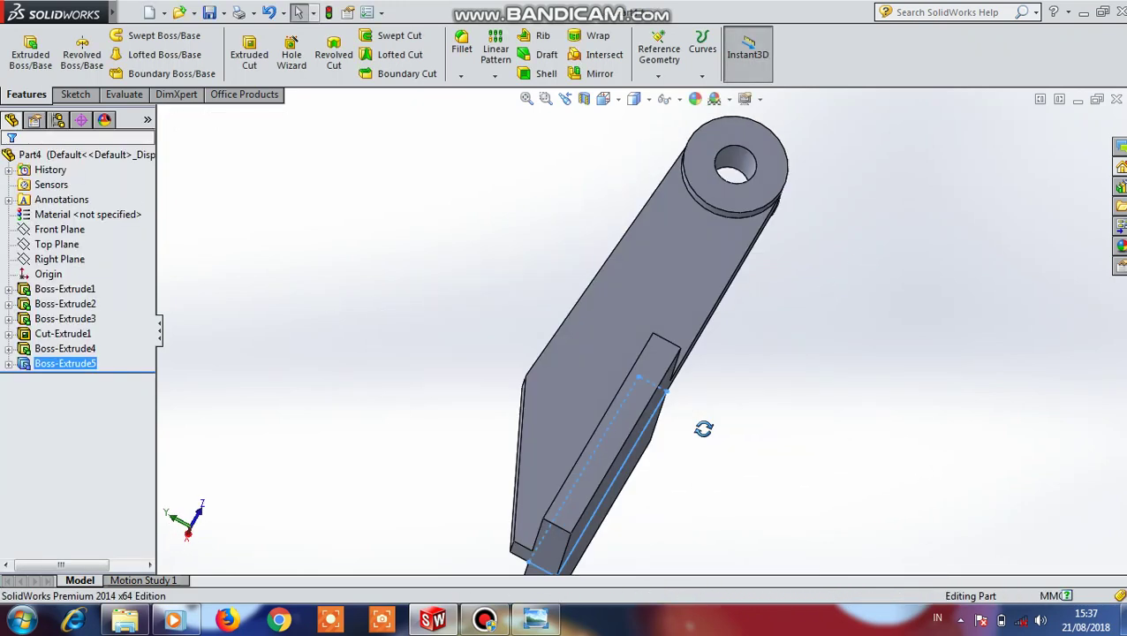
left_click(606, 410)
left_click(730, 353)
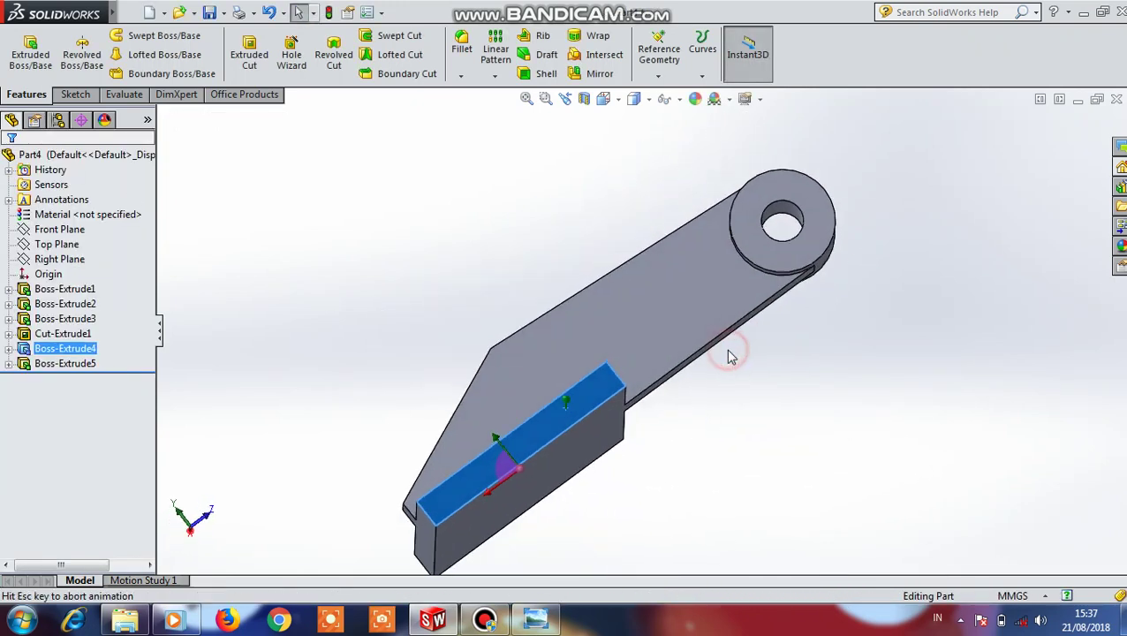
left_click(541, 360)
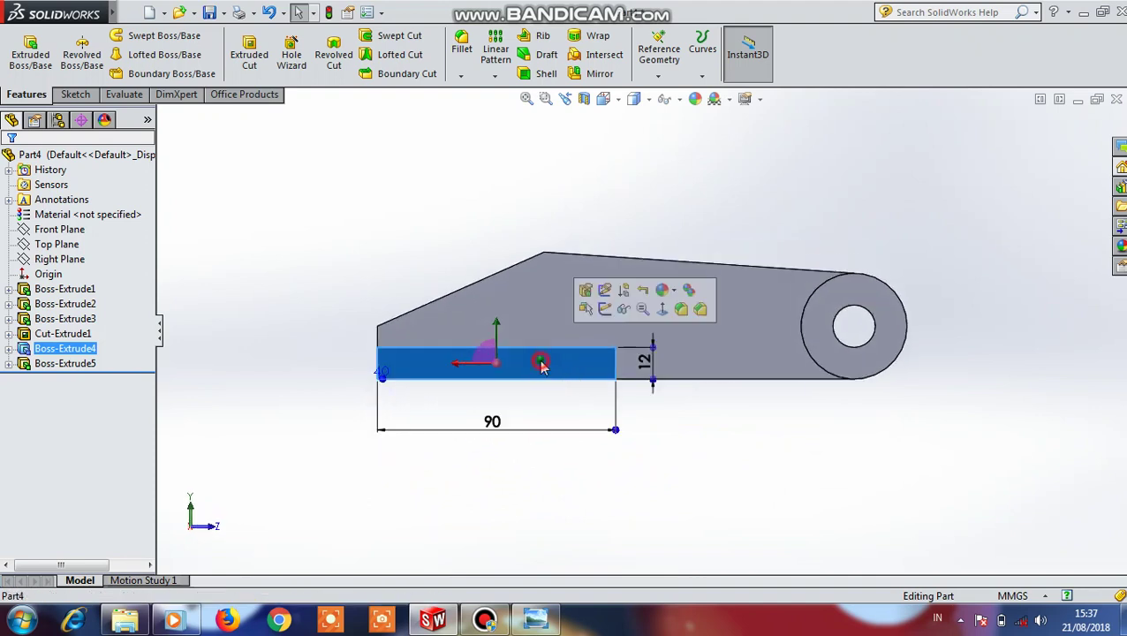
left_click(605, 310)
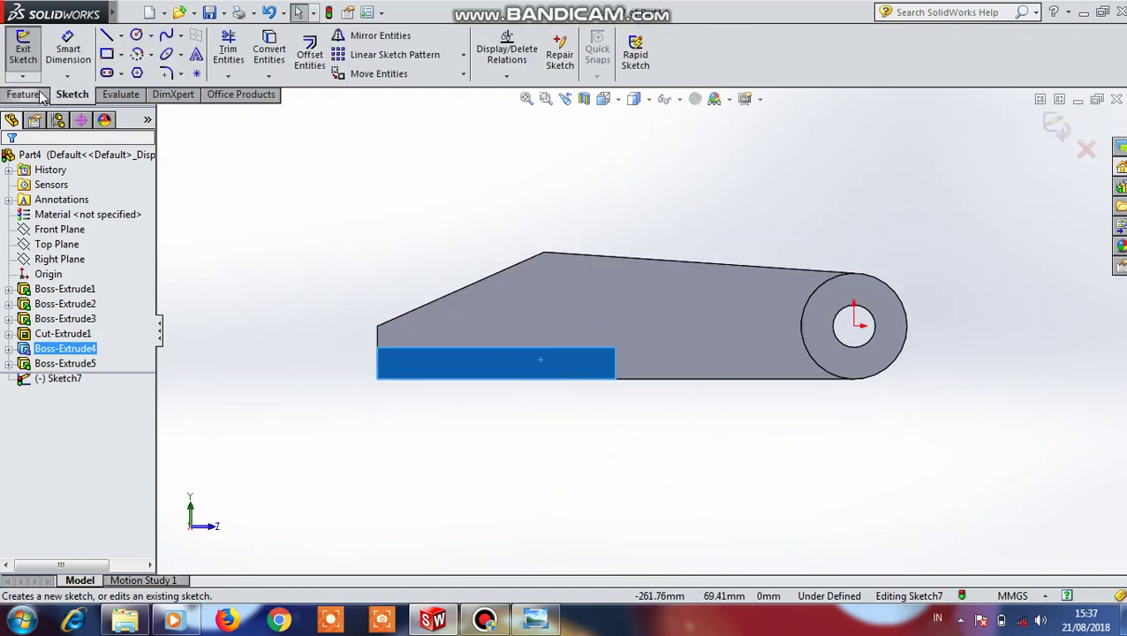
Draw the plate's bottom line, left edge, sloped top edge and top edge to the hub
left_click(107, 36)
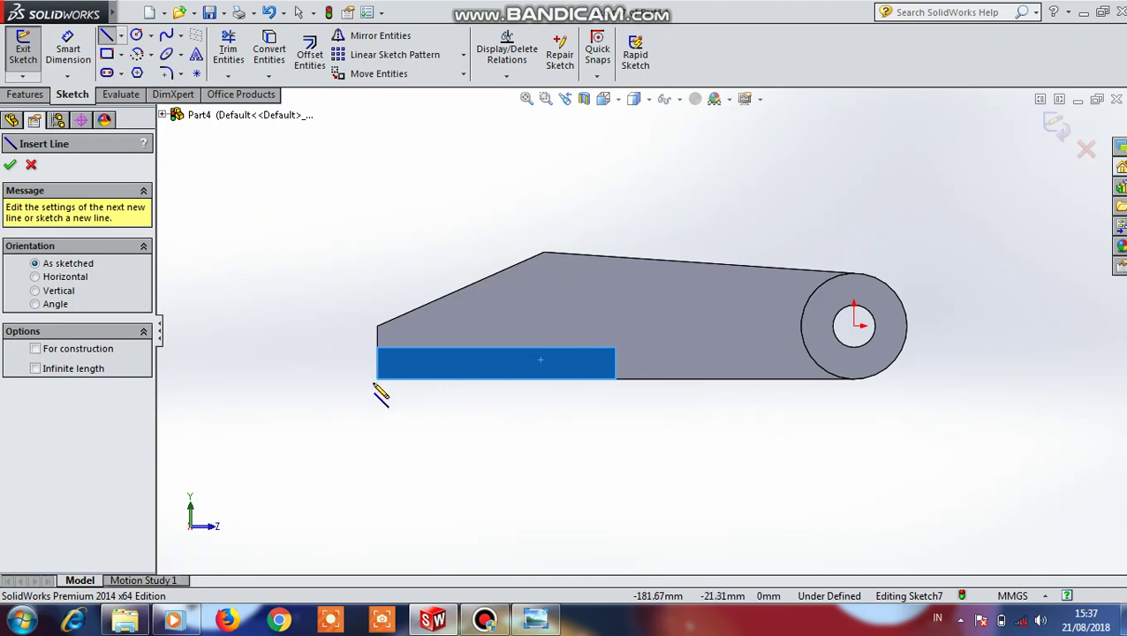
left_click(377, 380)
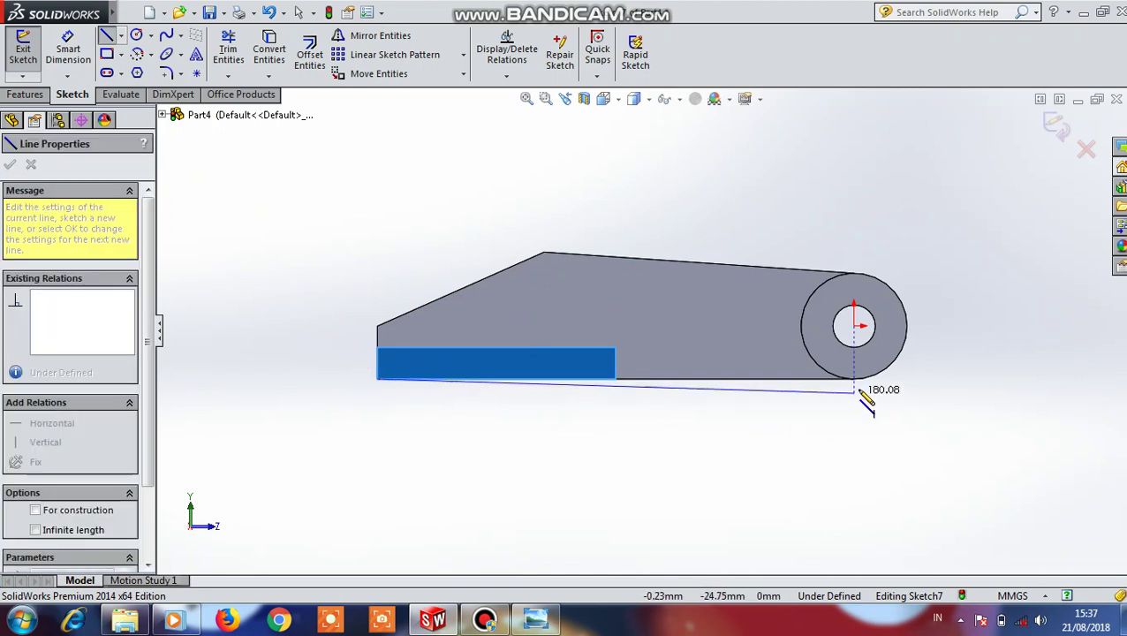
left_click(854, 379)
key("Escape")
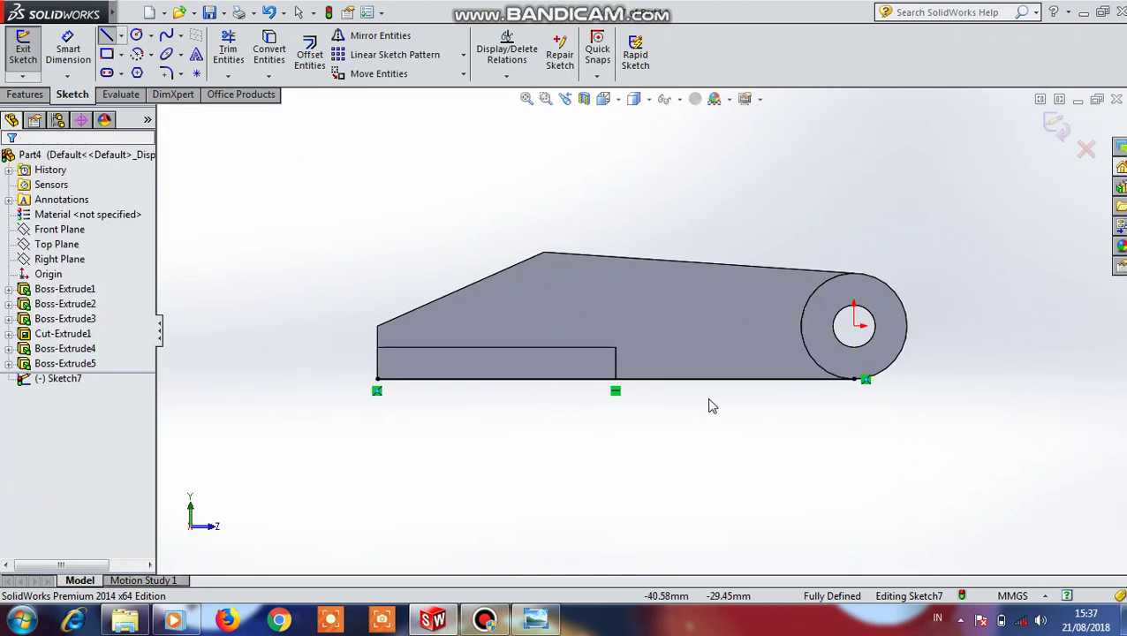
left_click(107, 36)
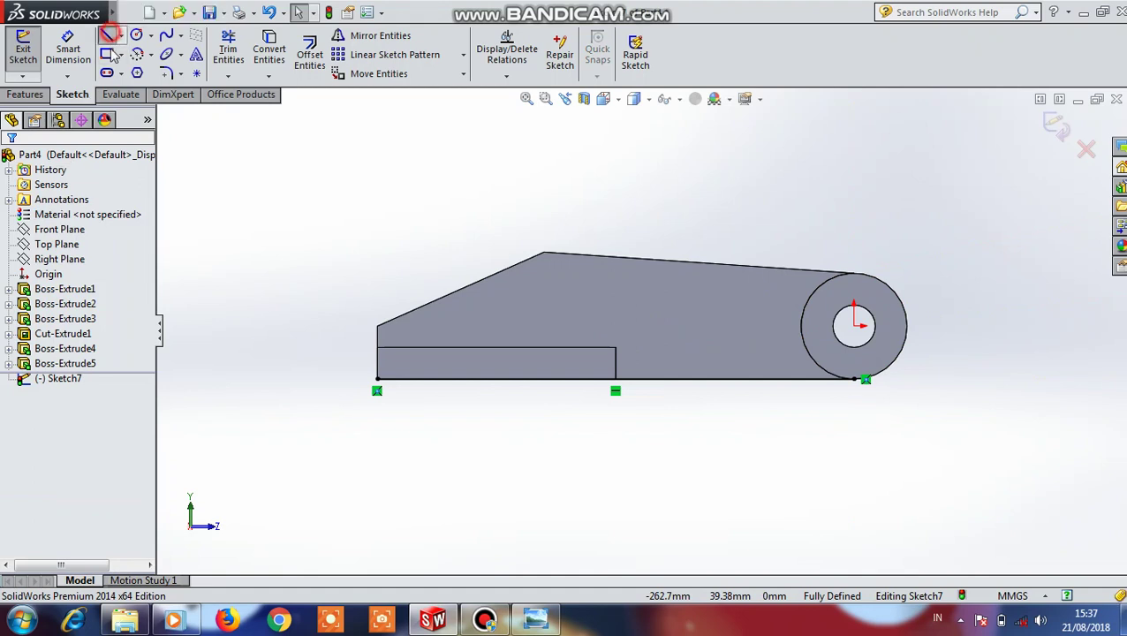
left_click(378, 379)
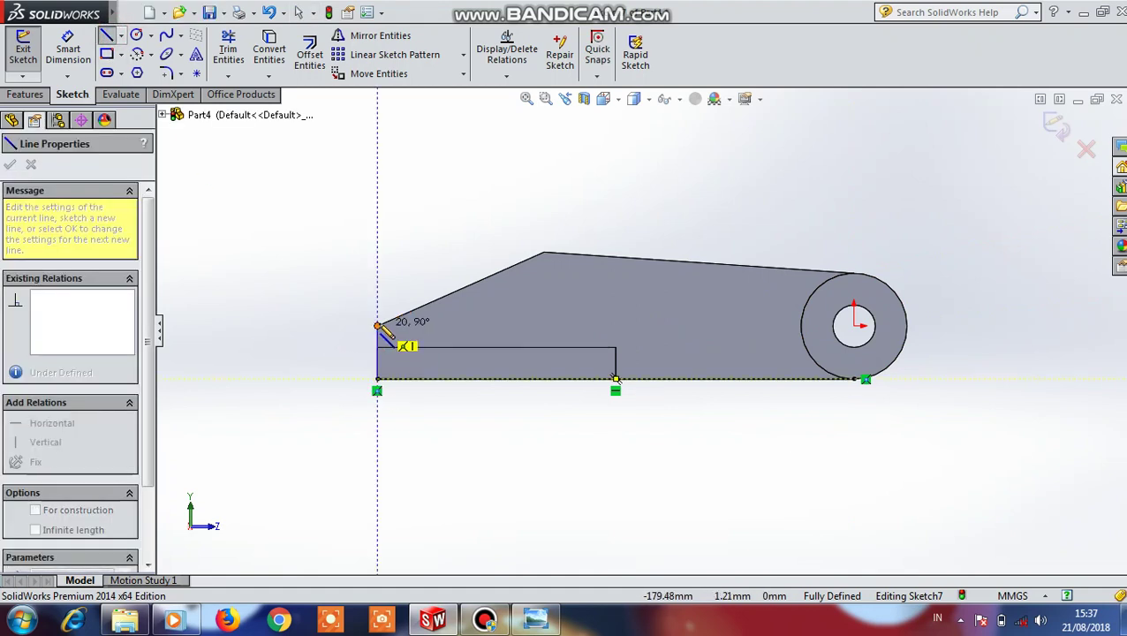
left_click(377, 326)
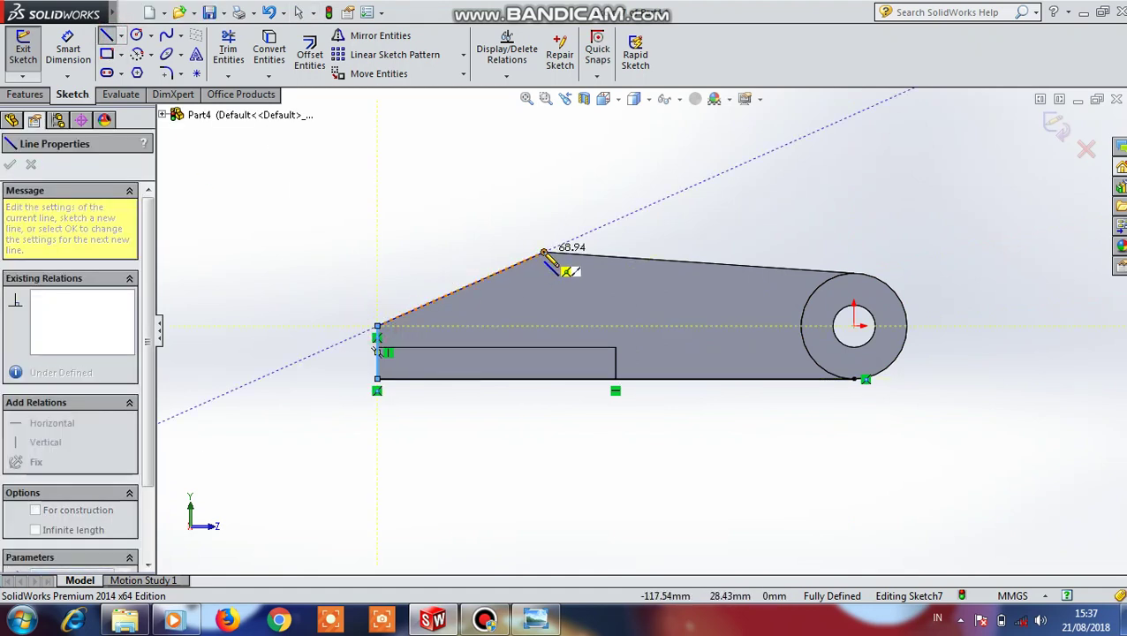
left_click(543, 254)
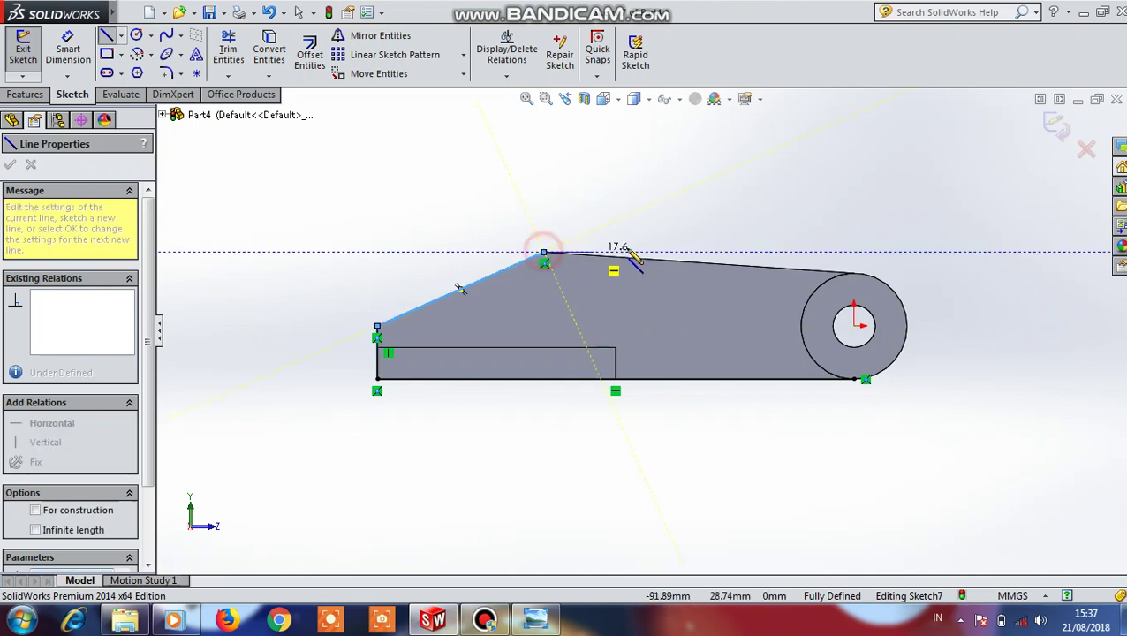
left_click(855, 274)
key("Escape")
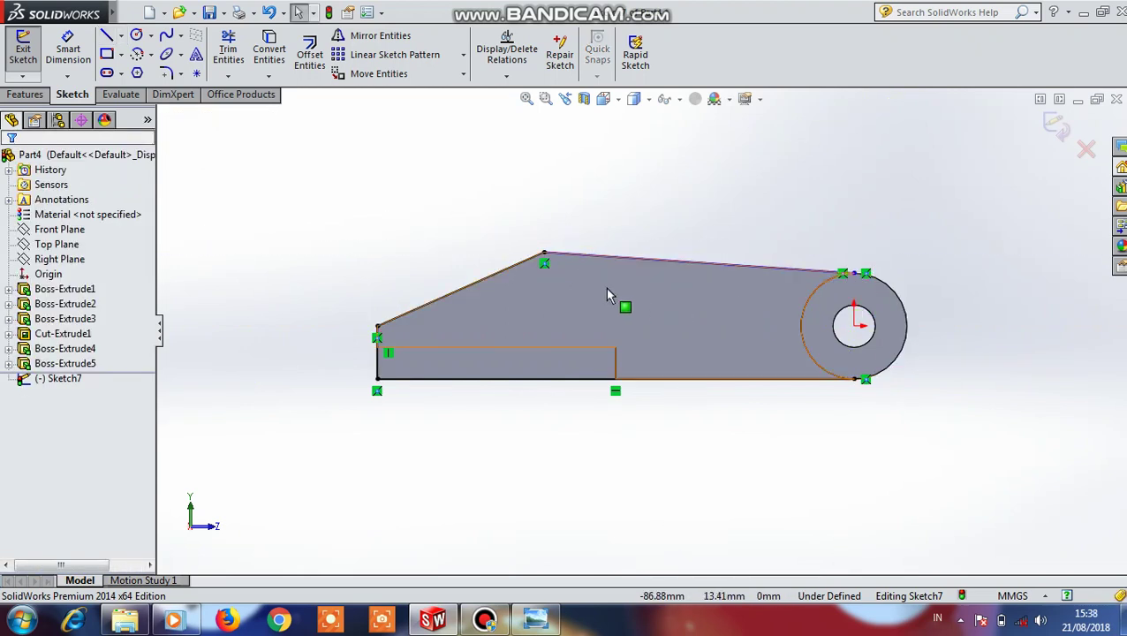
Add an R20 circle on the hub centre and trim its arc inside the plate
left_click(136, 36)
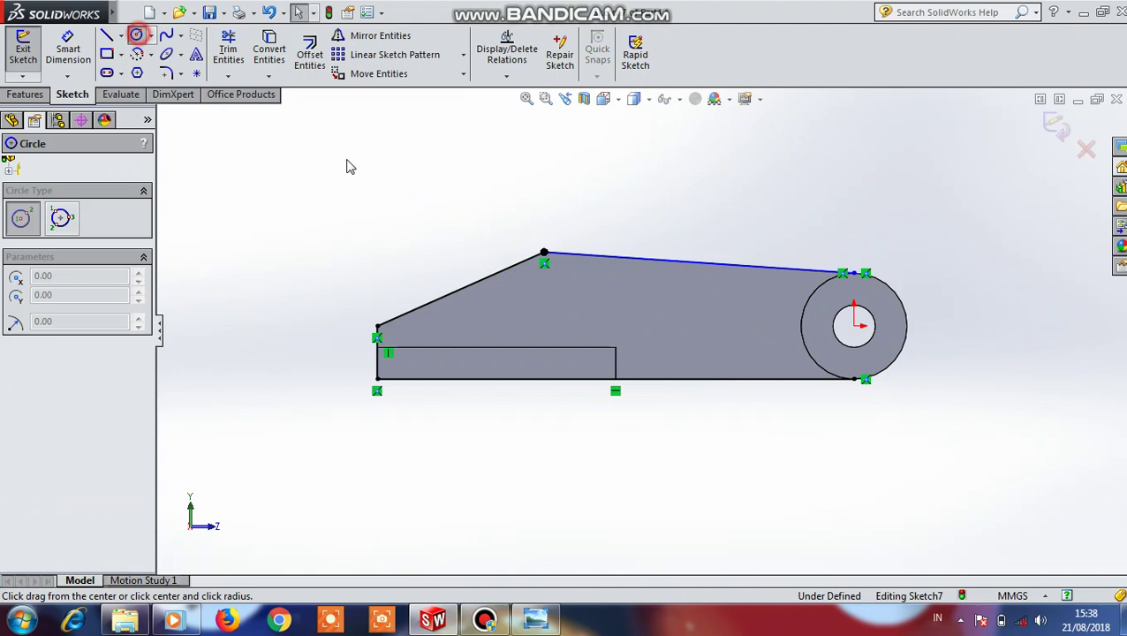
left_click(854, 326)
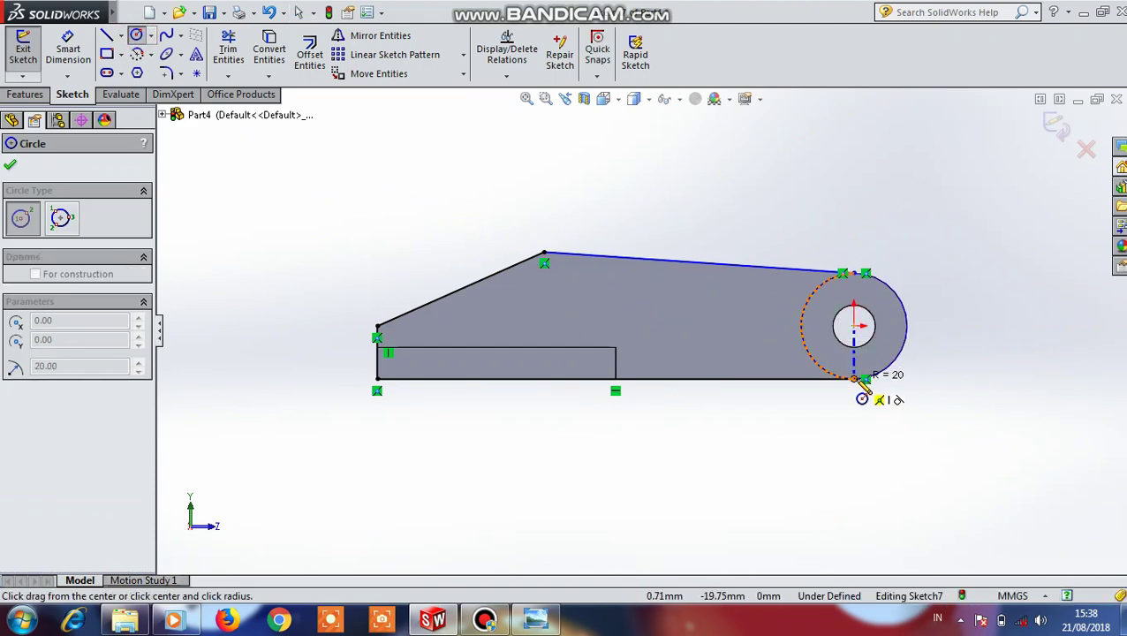
left_click(866, 378)
left_click(228, 50)
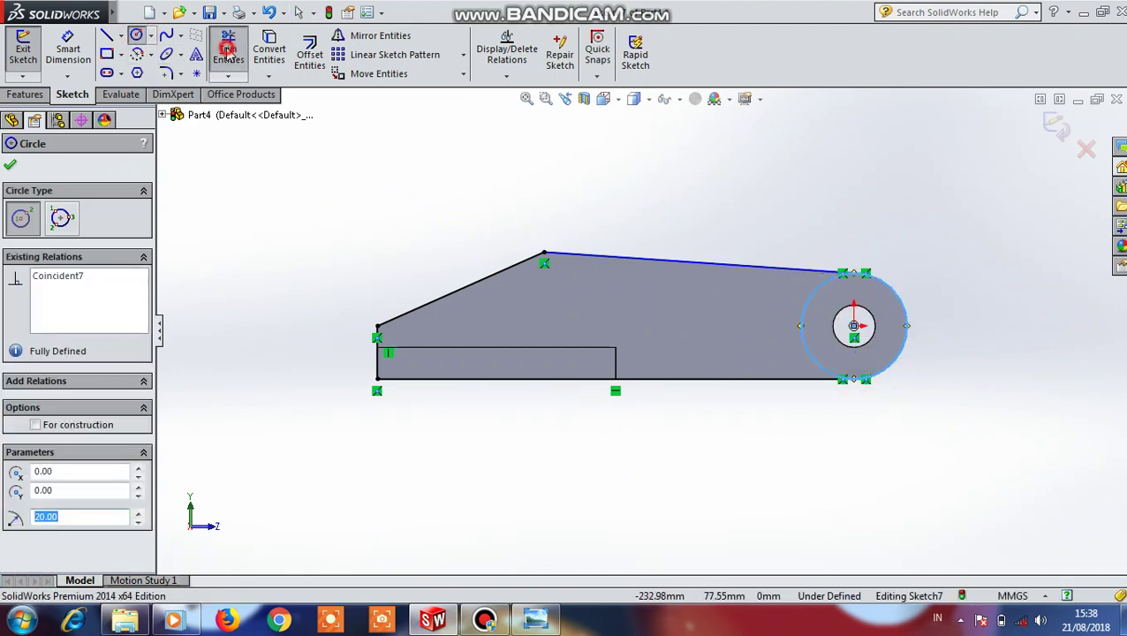
left_click(807, 305)
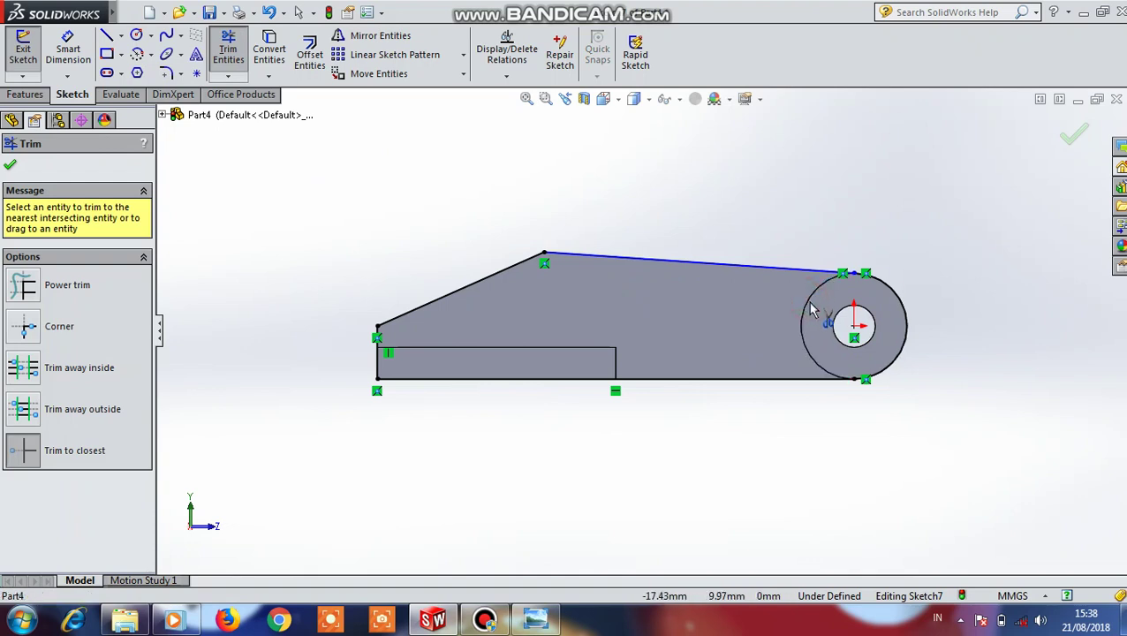
left_click(9, 163)
Extrude the Sketch7 outline 10 mm into the second side plate, Boss-Extrude6
left_click(25, 94)
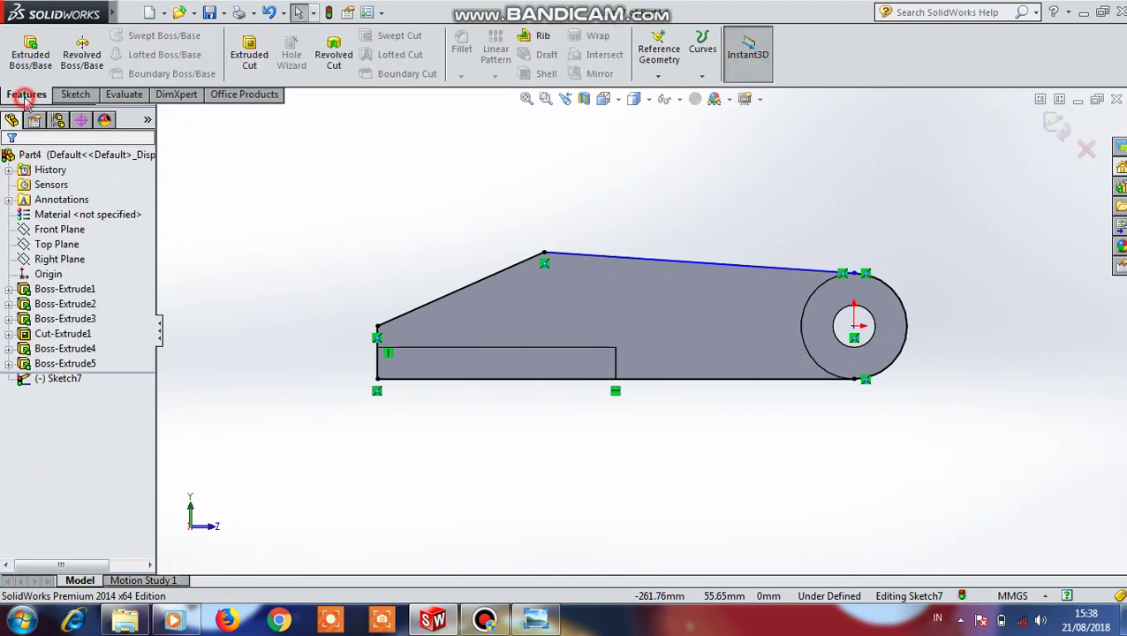
left_click(28, 58)
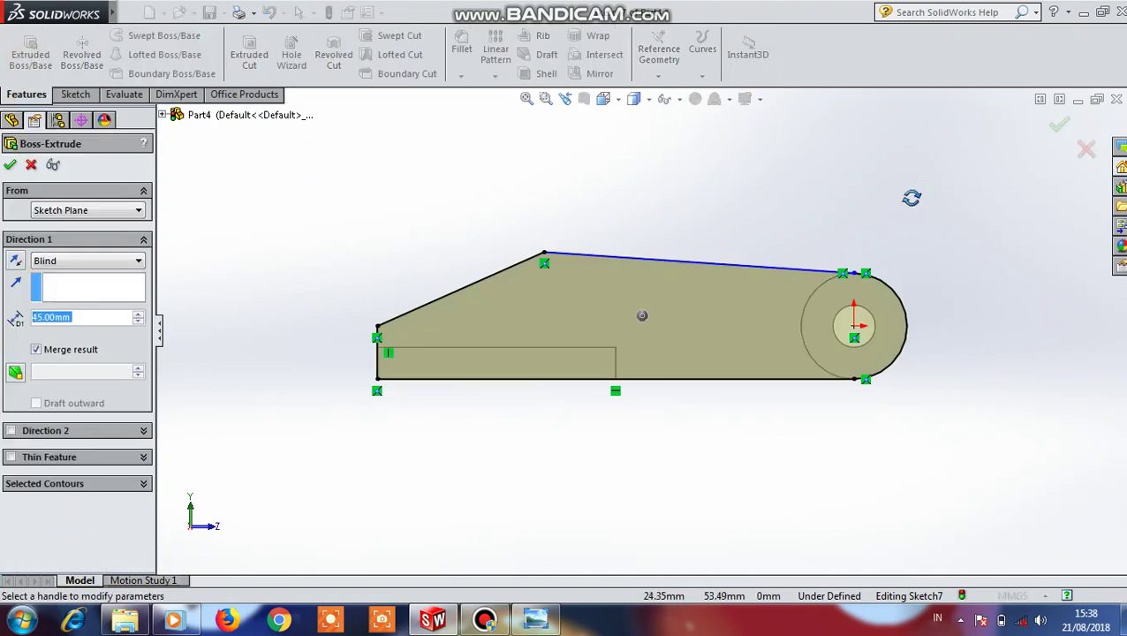
right_click(42, 316)
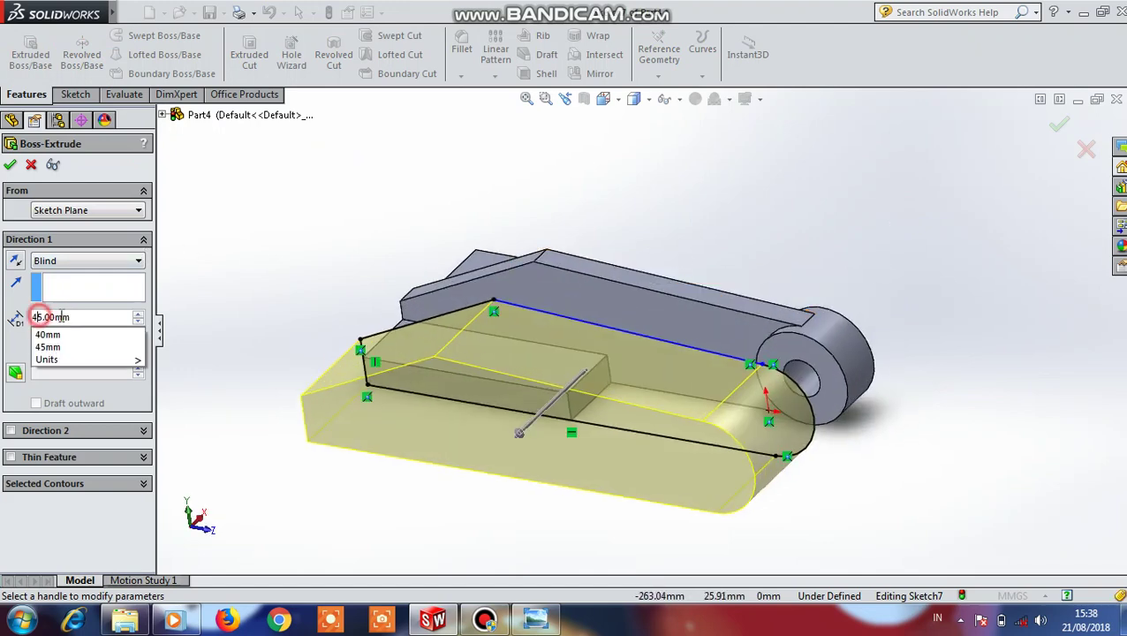
key("Delete")
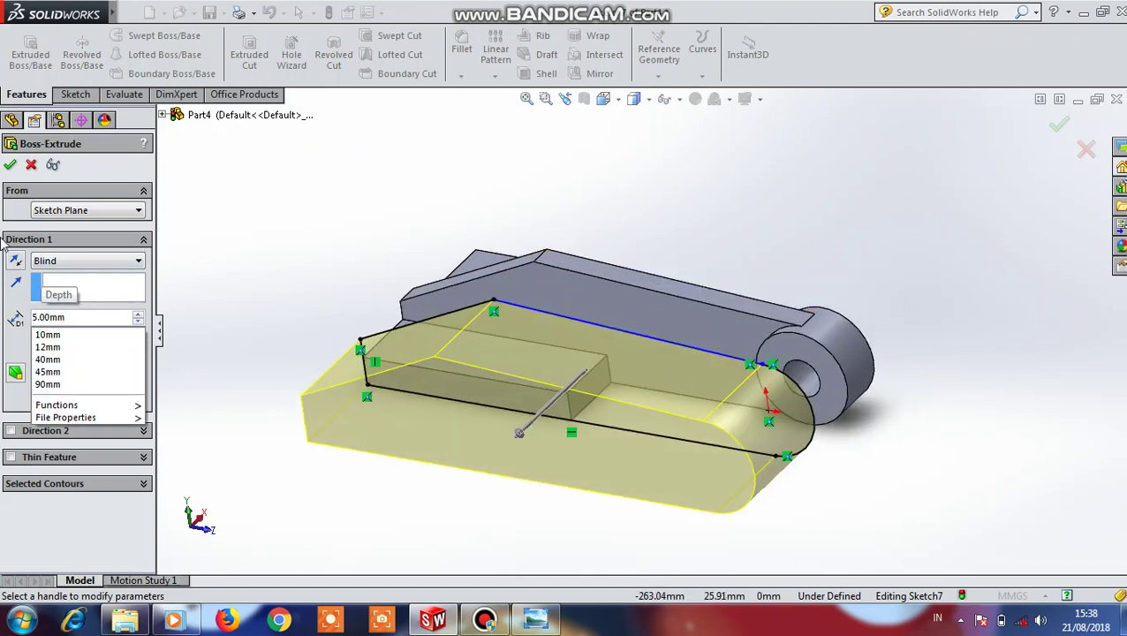
left_click(10, 167)
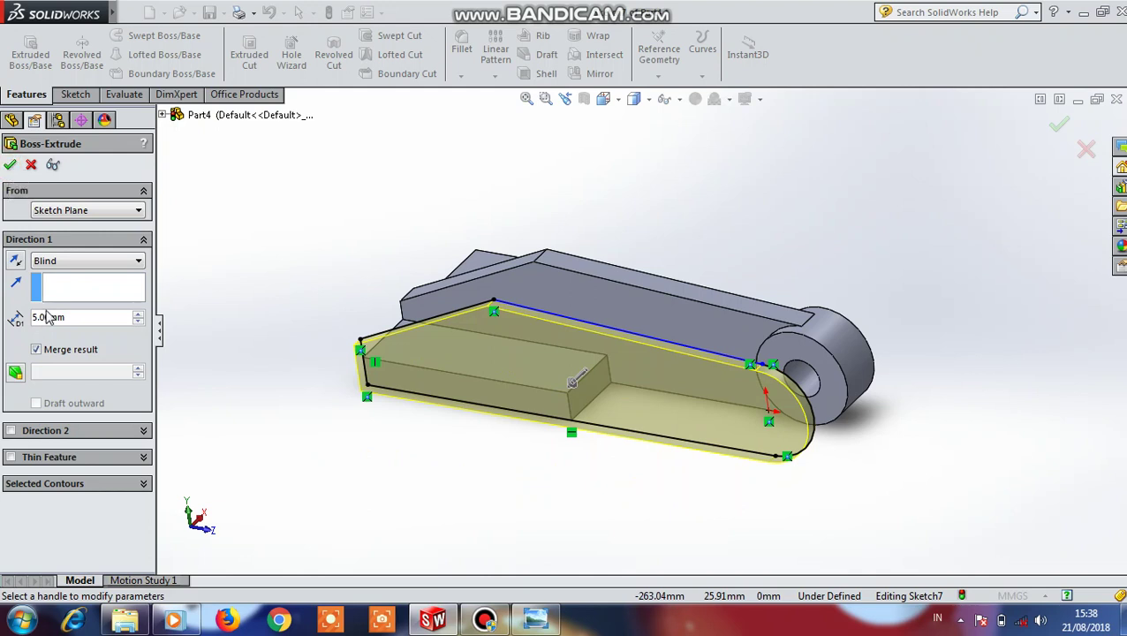
key("BackSpace")
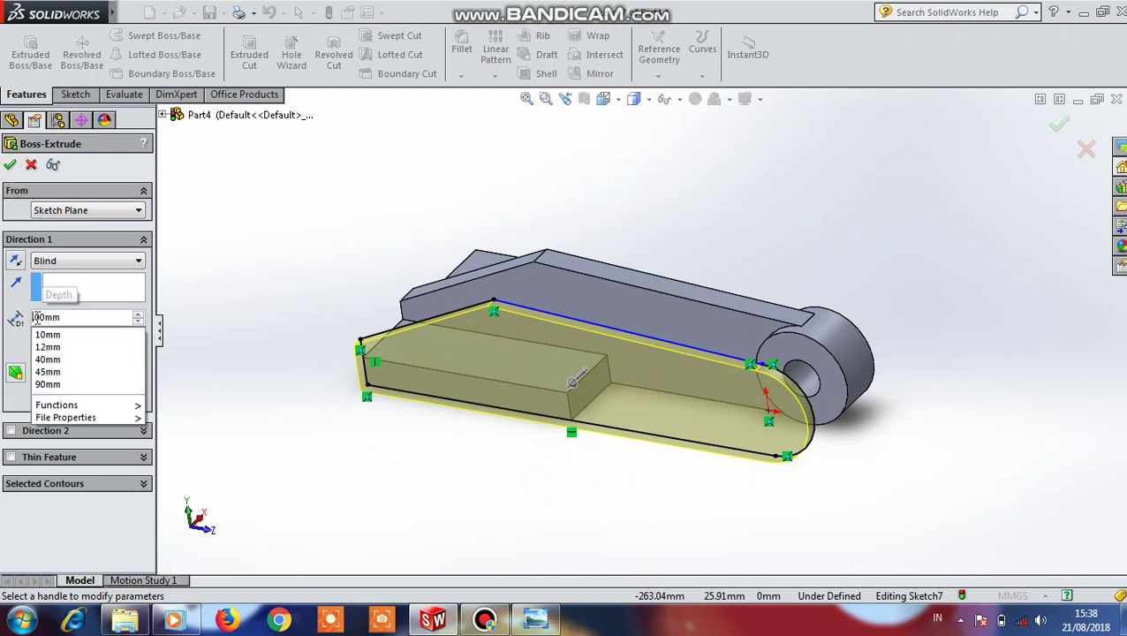
type("10.")
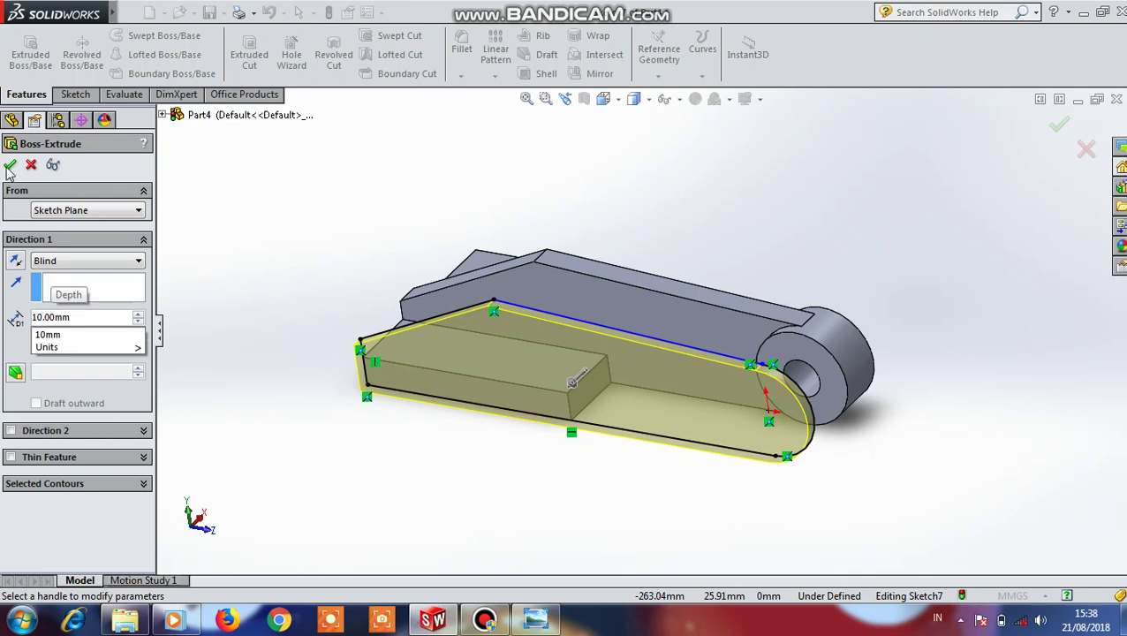
left_click(9, 167)
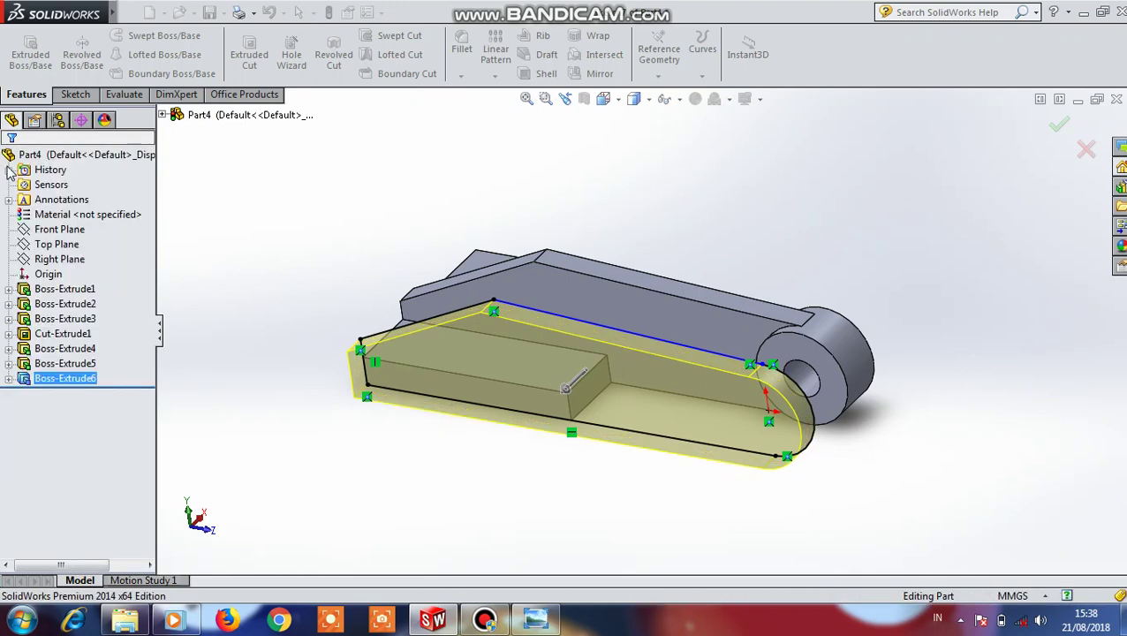
Start a sketch on the new plate's outer face and draw concentric hub circles, outer at R20
left_click(617, 420)
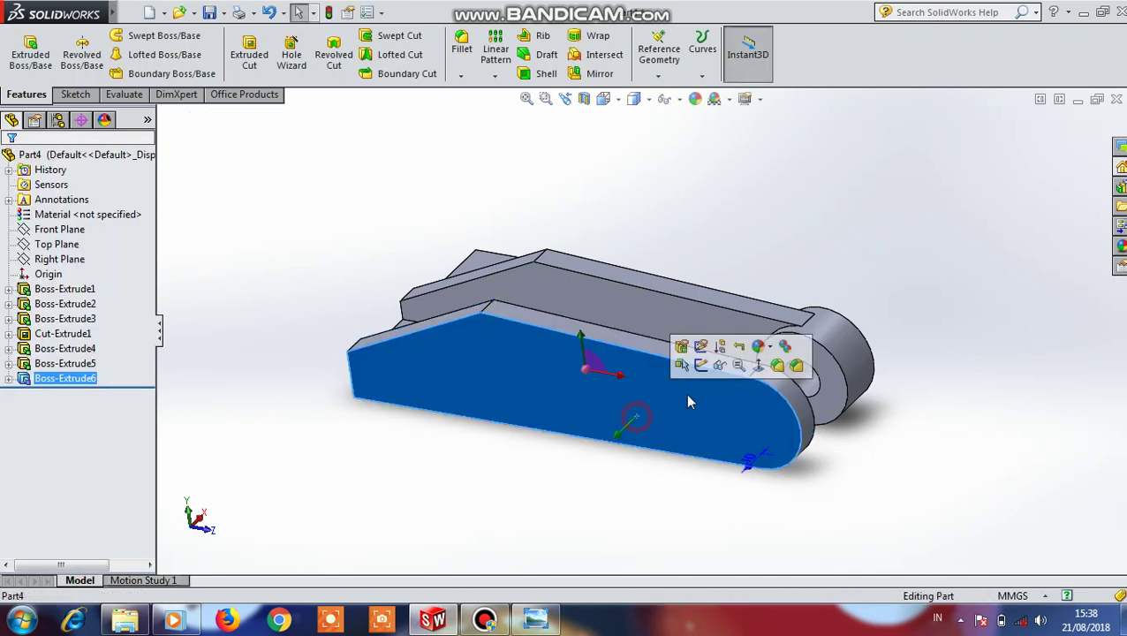
left_click(756, 369)
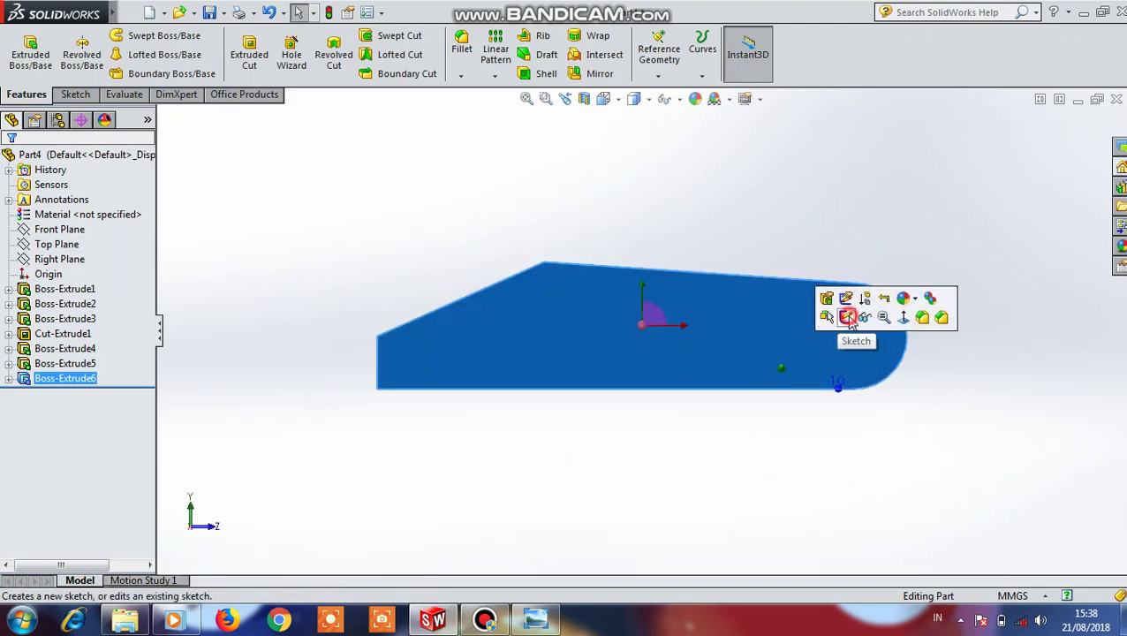
left_click(847, 315)
left_click(130, 12)
left_click(398, 168)
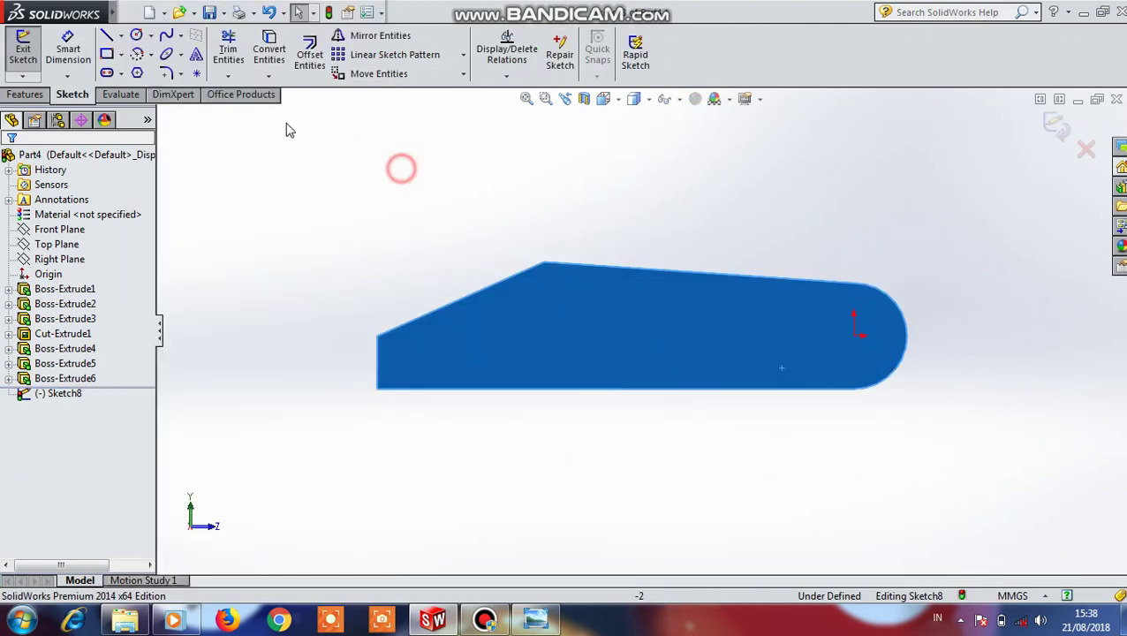
left_click(136, 35)
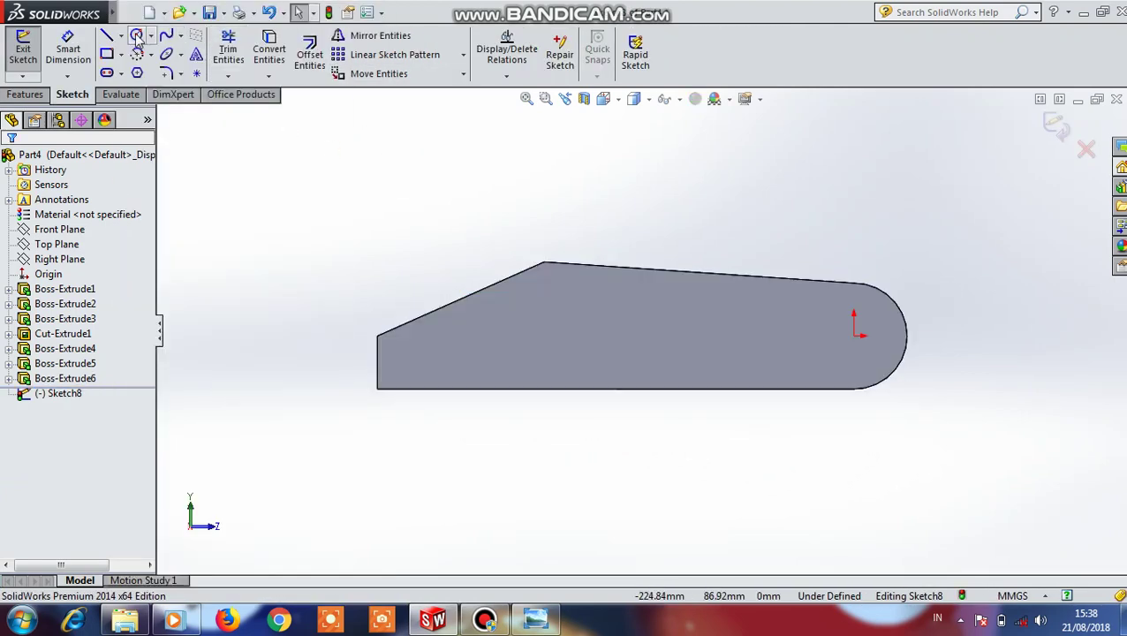
left_click(854, 336)
left_click(864, 371)
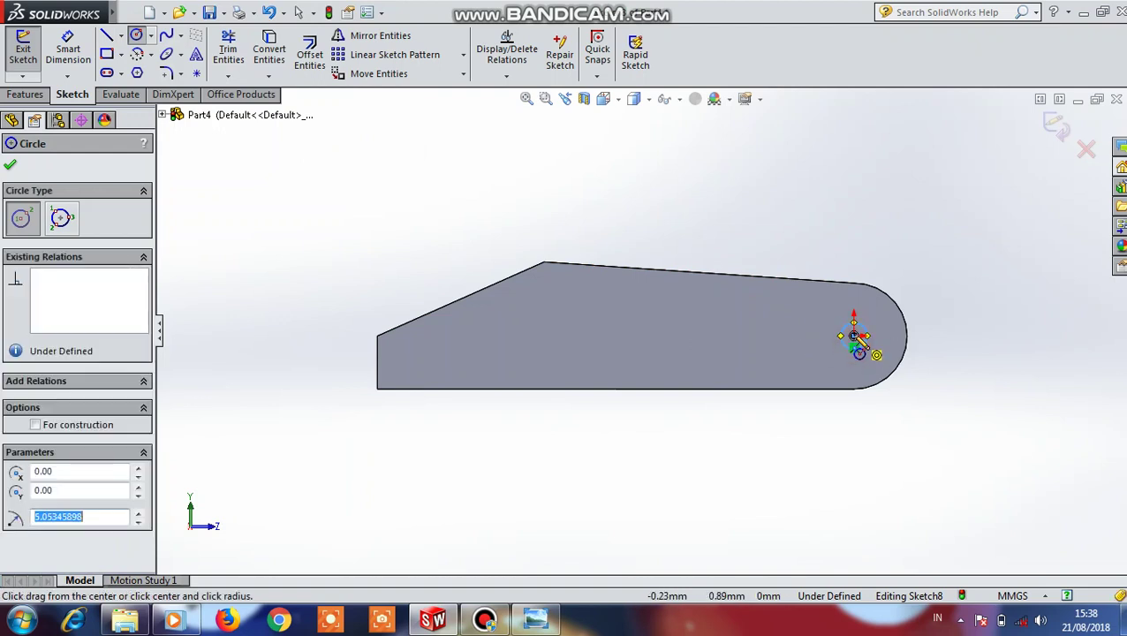
left_click(863, 400)
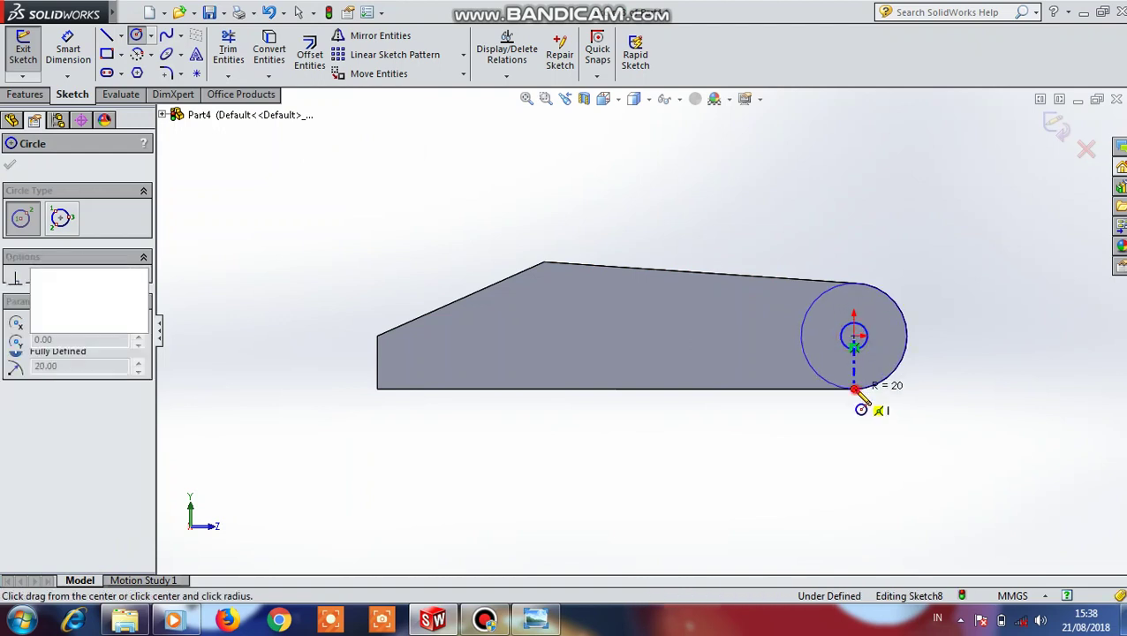
Dimension the inner hole circle to 16 mm diameter
left_click(69, 41)
left_click(866, 353)
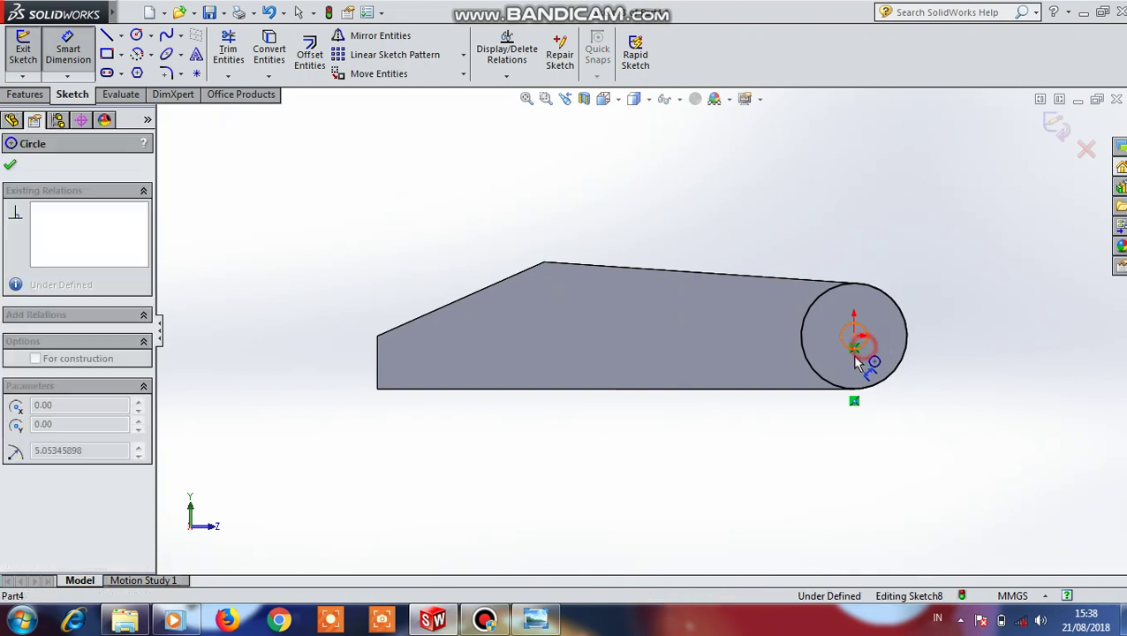
left_click(869, 455)
type("16")
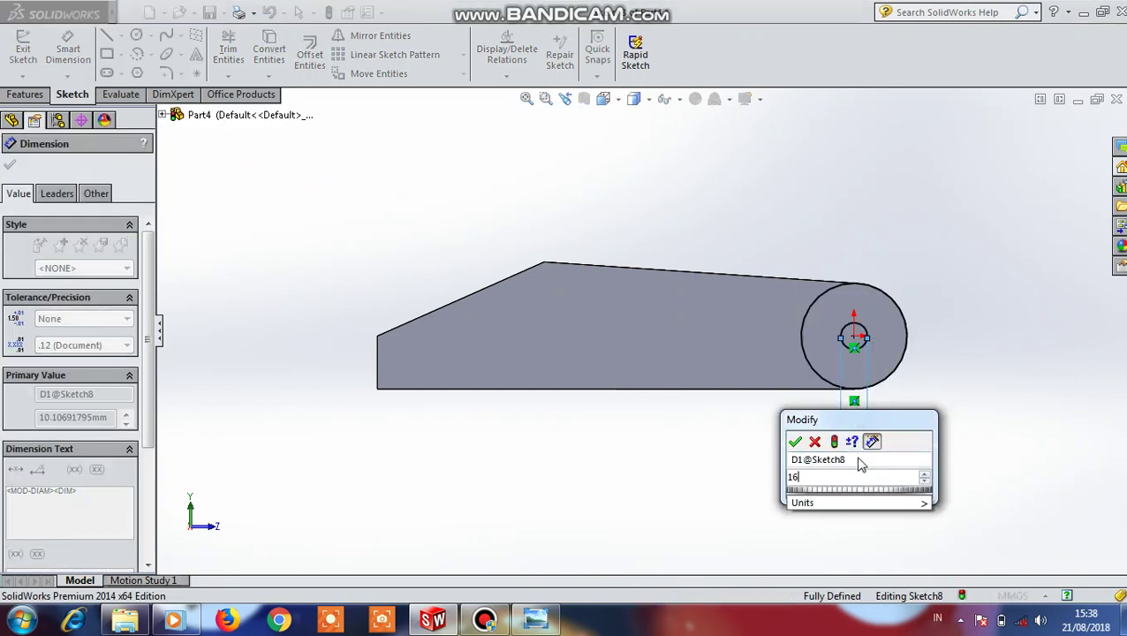
left_click(796, 442)
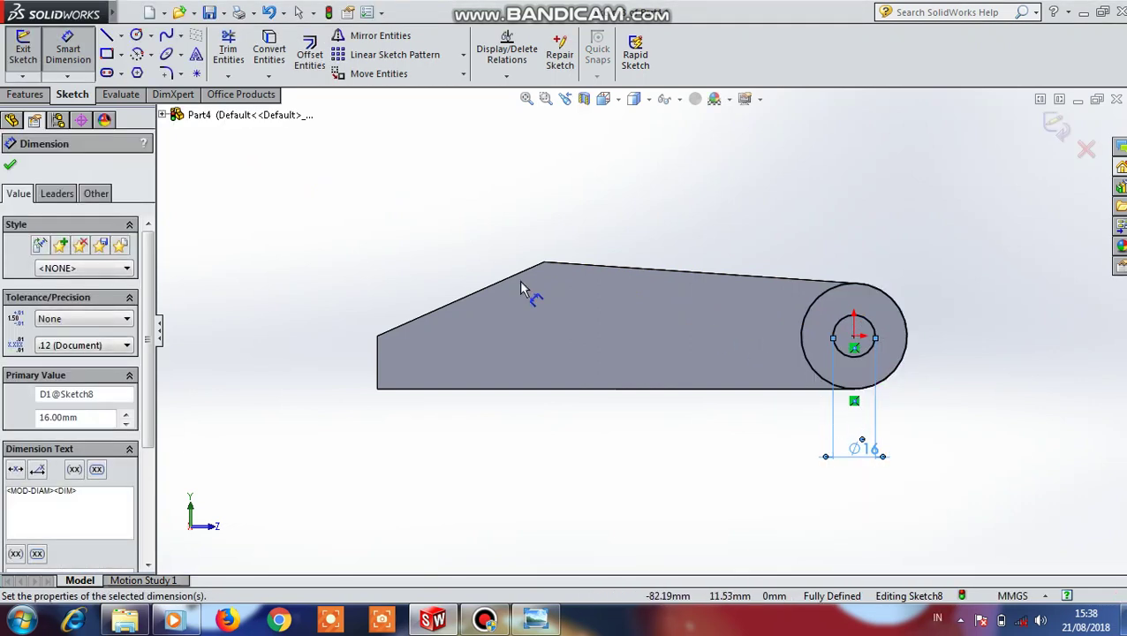
Extrude the Sketch8 hub ring 15 mm in the reversed direction
left_click(27, 94)
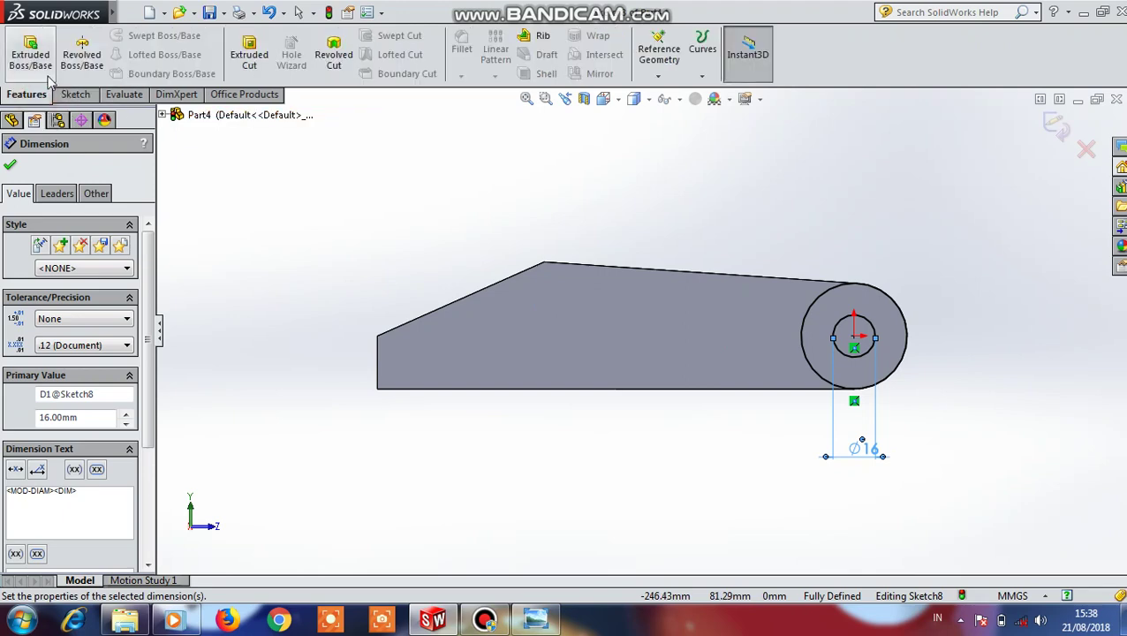
left_click(31, 51)
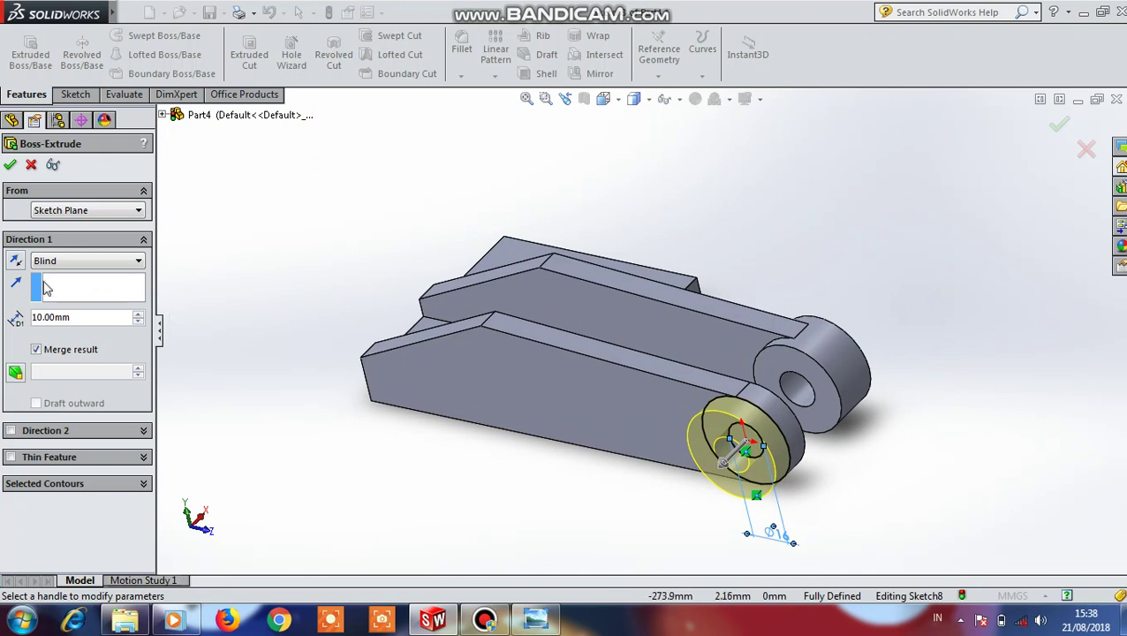
left_click(16, 263)
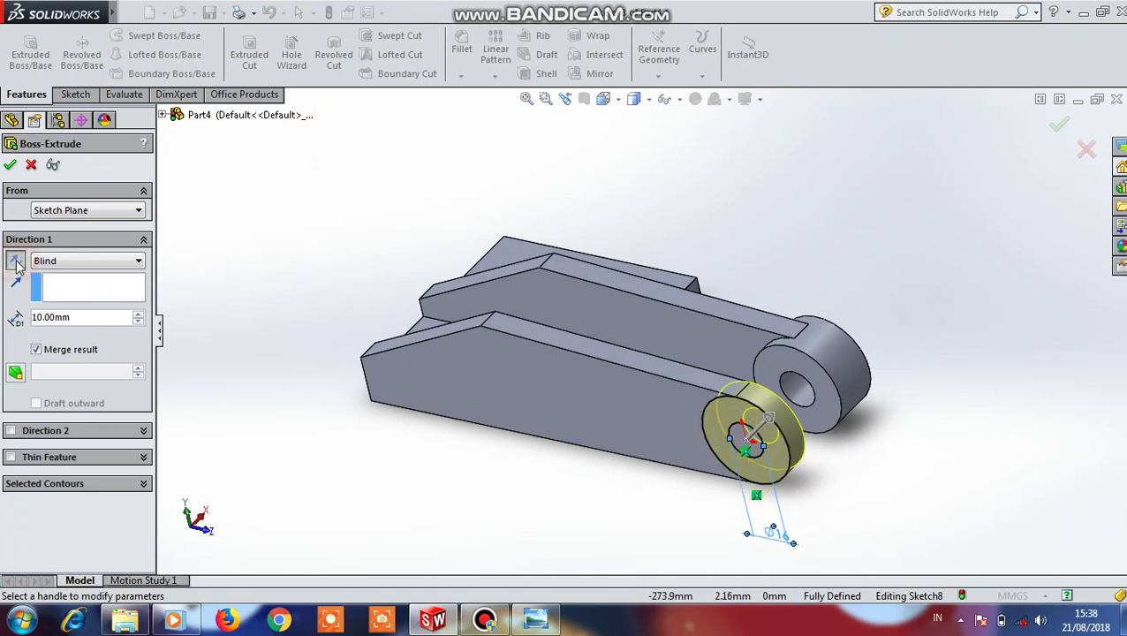
left_click(41, 318)
key("BackSpace")
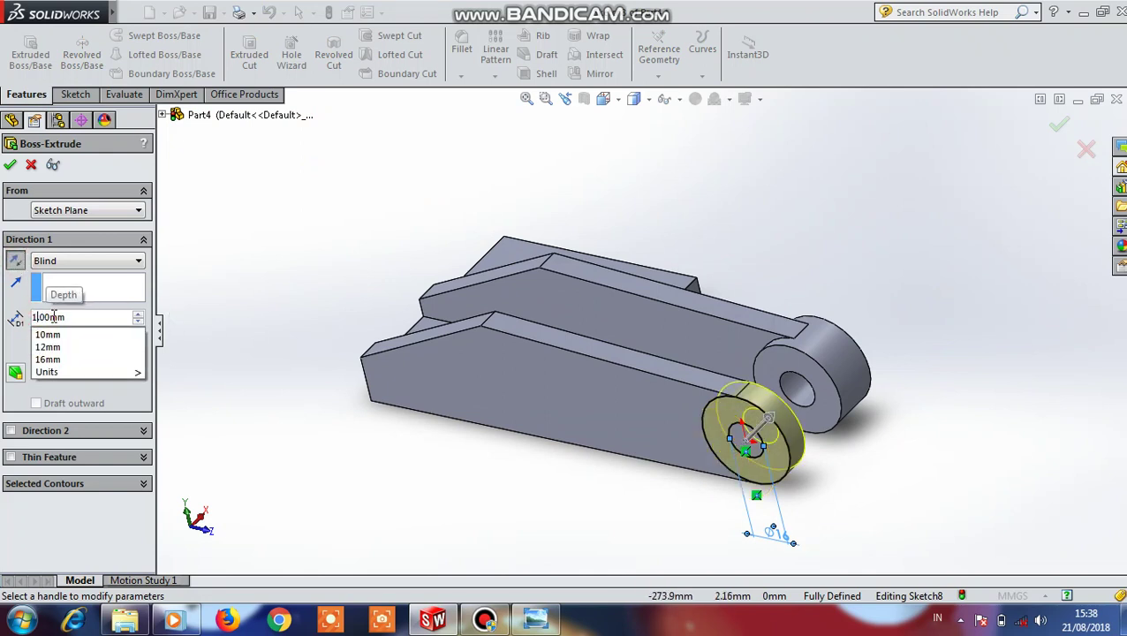
type("5.")
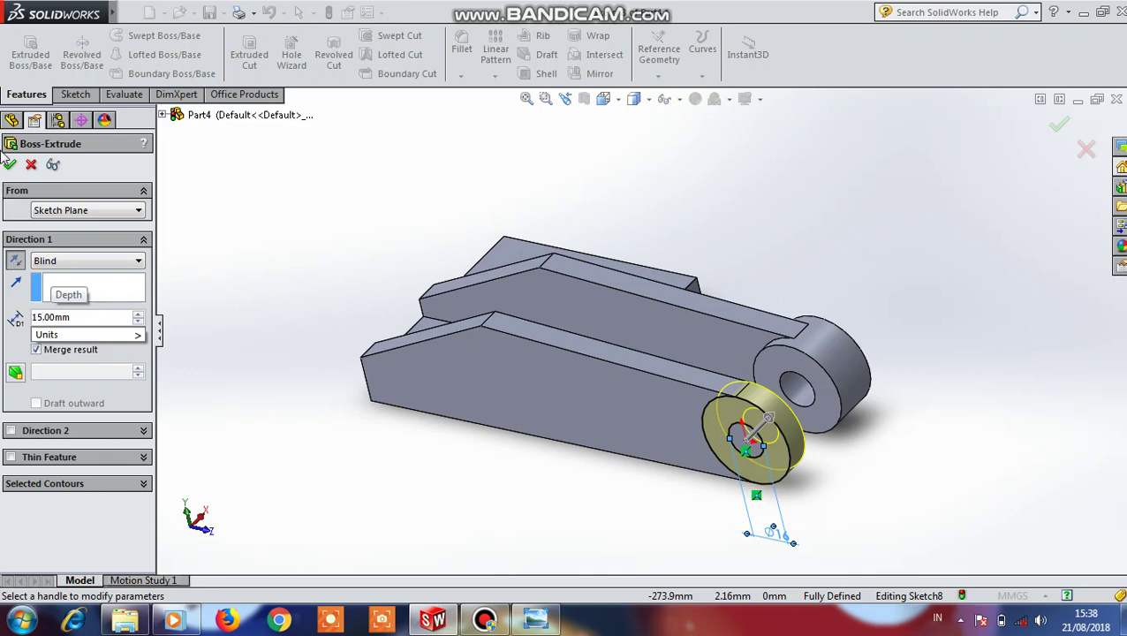
left_click(10, 165)
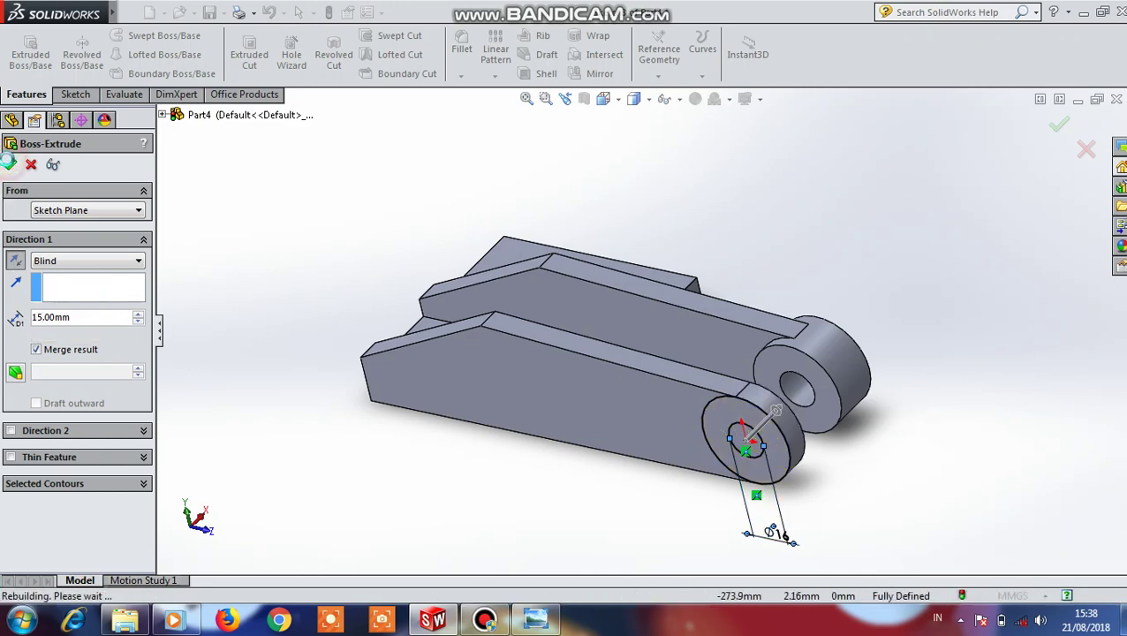
Sketch on the plate's outer face a small circle and a larger one matching the end arc
left_click(662, 442)
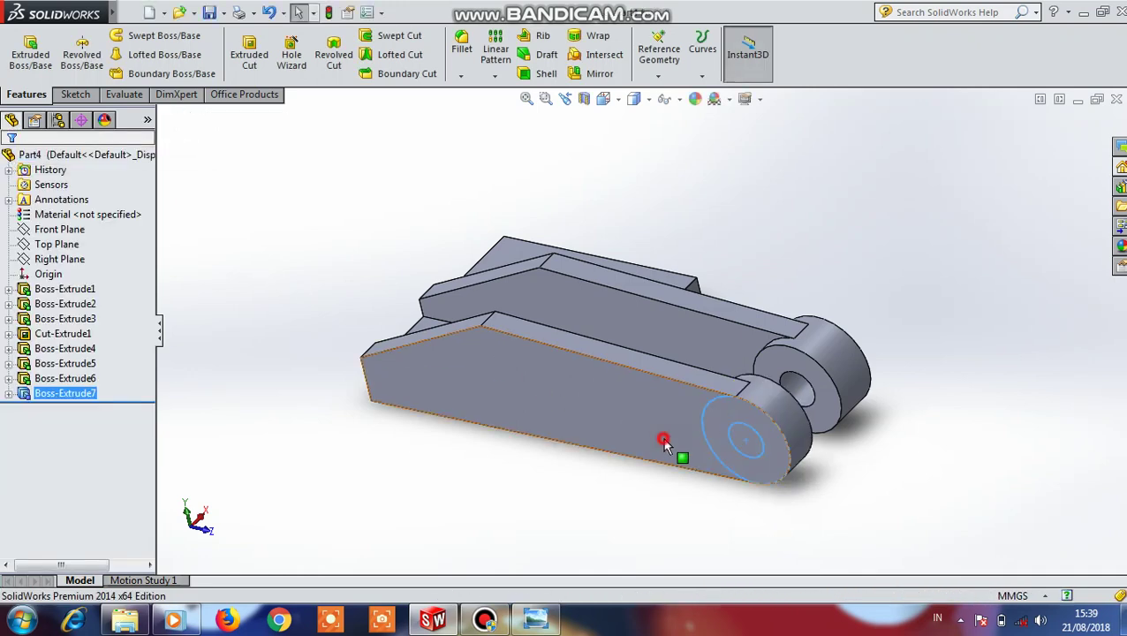
left_click(788, 383)
left_click(843, 339)
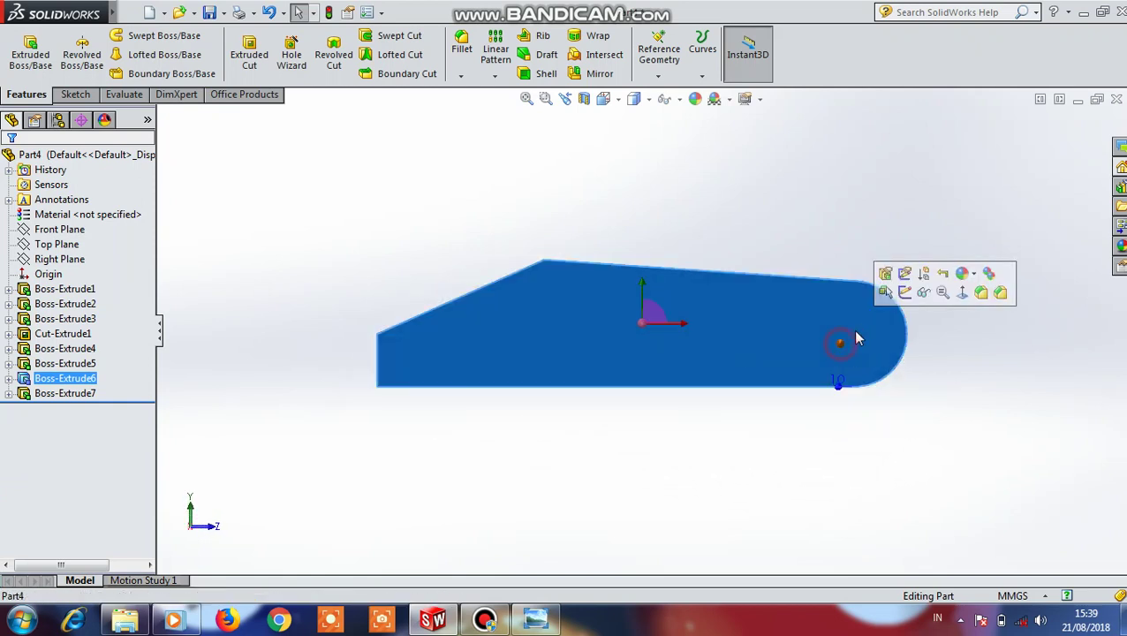
left_click(906, 290)
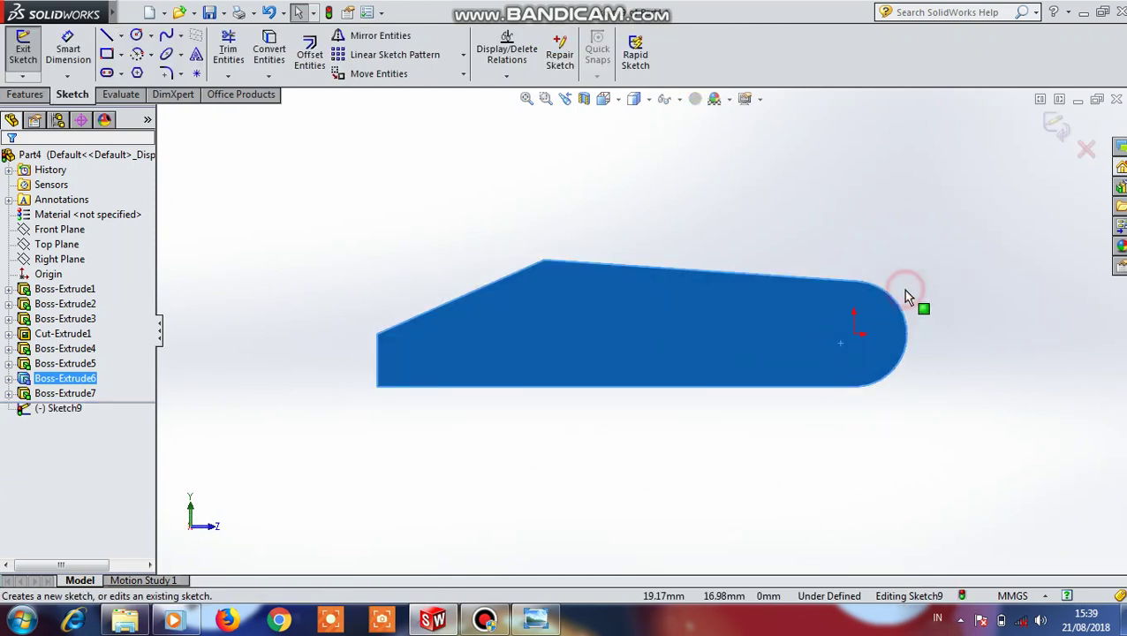
left_click(137, 35)
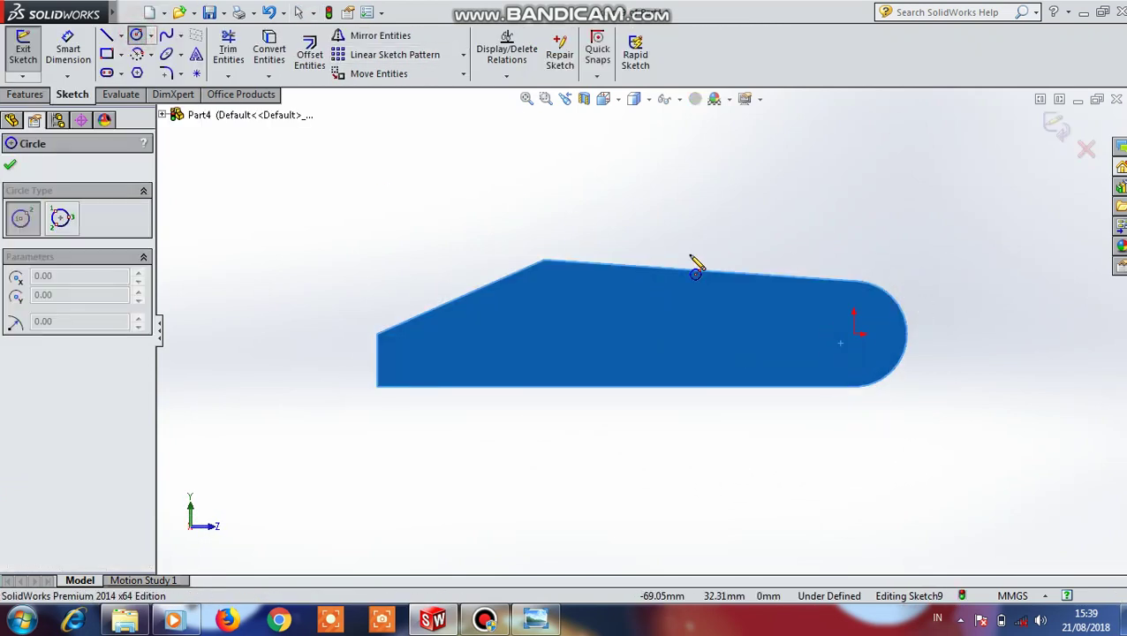
left_click(854, 334)
left_click(870, 345)
left_click(854, 334)
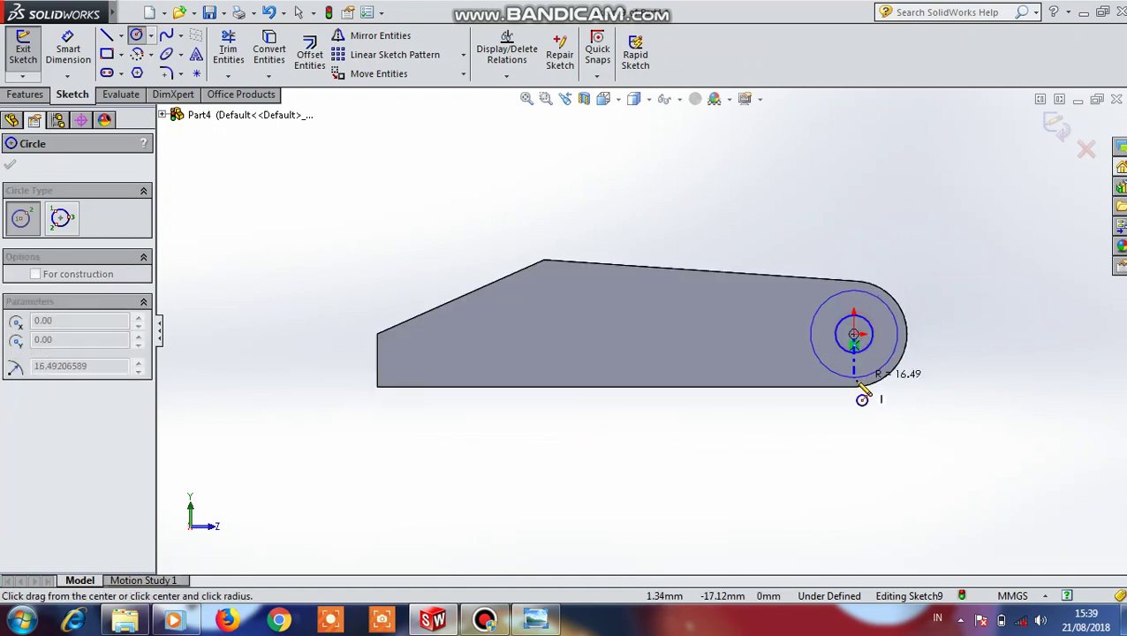
left_click(853, 387)
key("Escape")
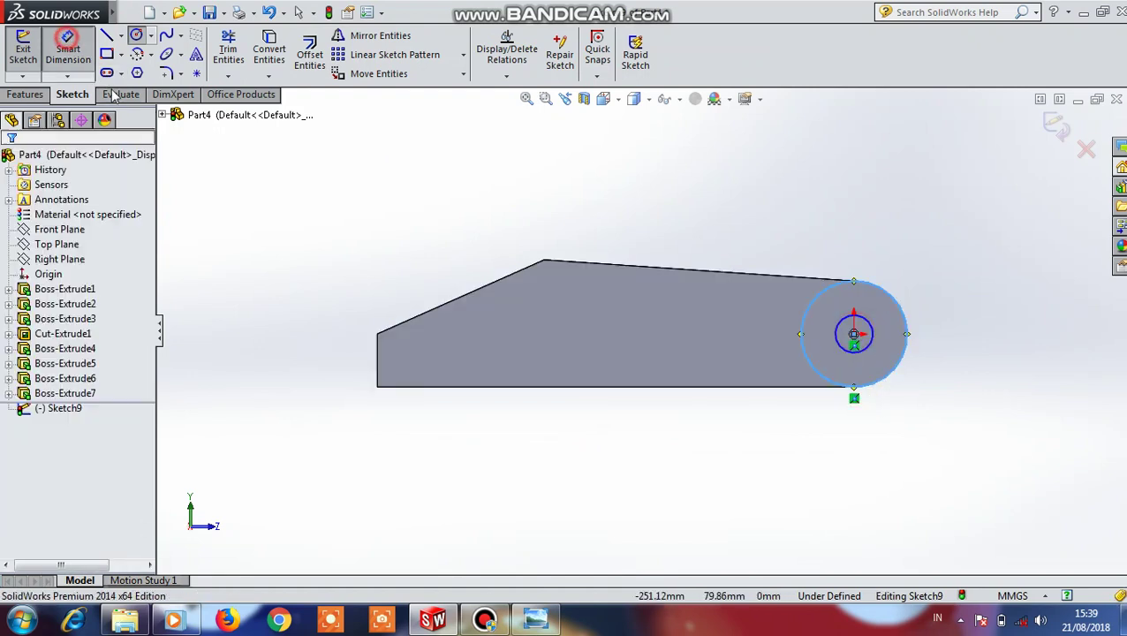
Dimension the inner circle to 16 mm diameter
left_click(857, 352)
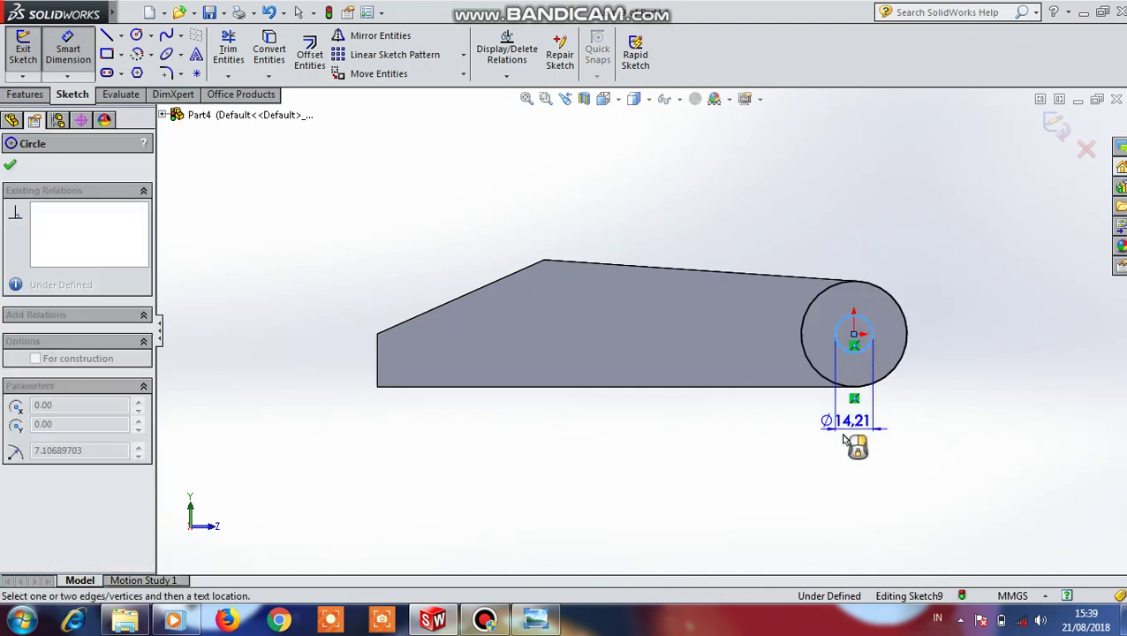
left_click(846, 440)
type("16")
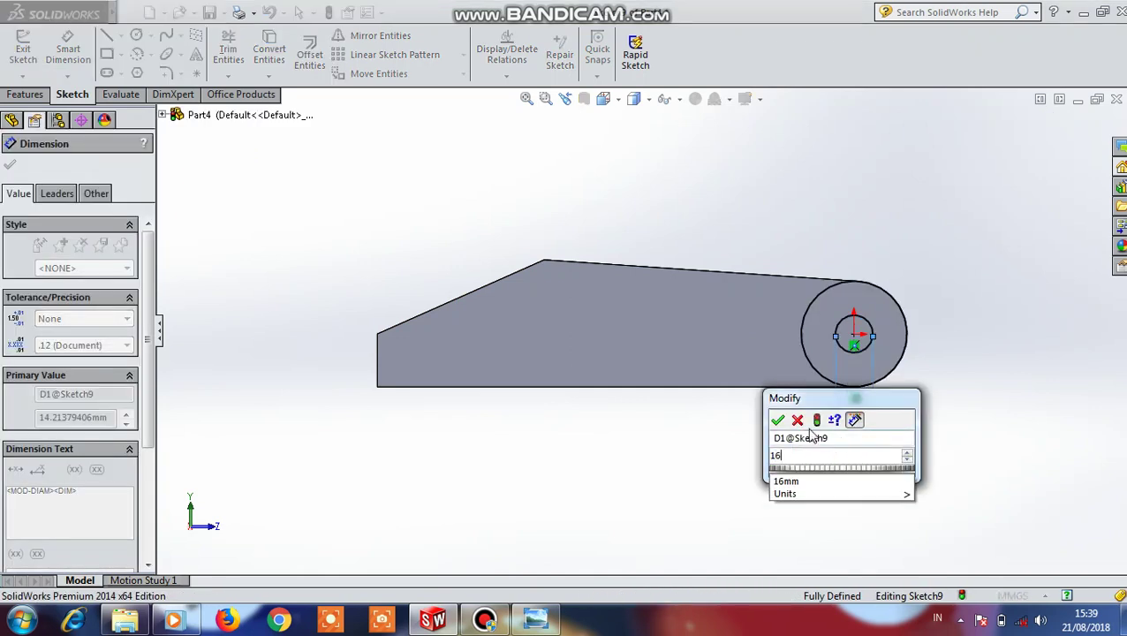
left_click(777, 420)
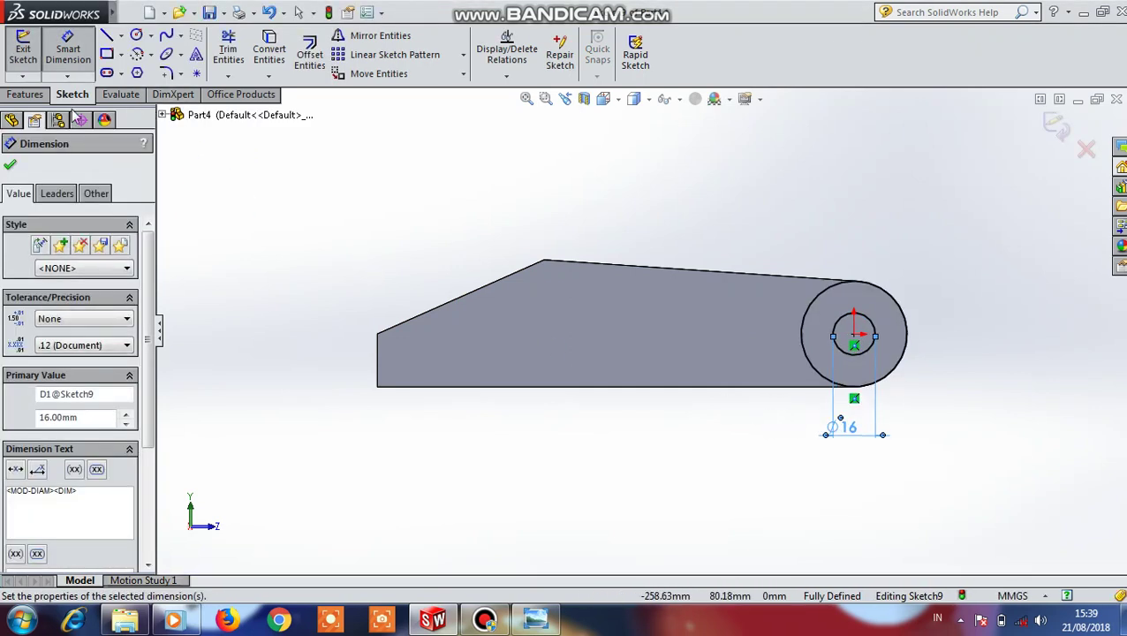
left_click(27, 95)
left_click(30, 53)
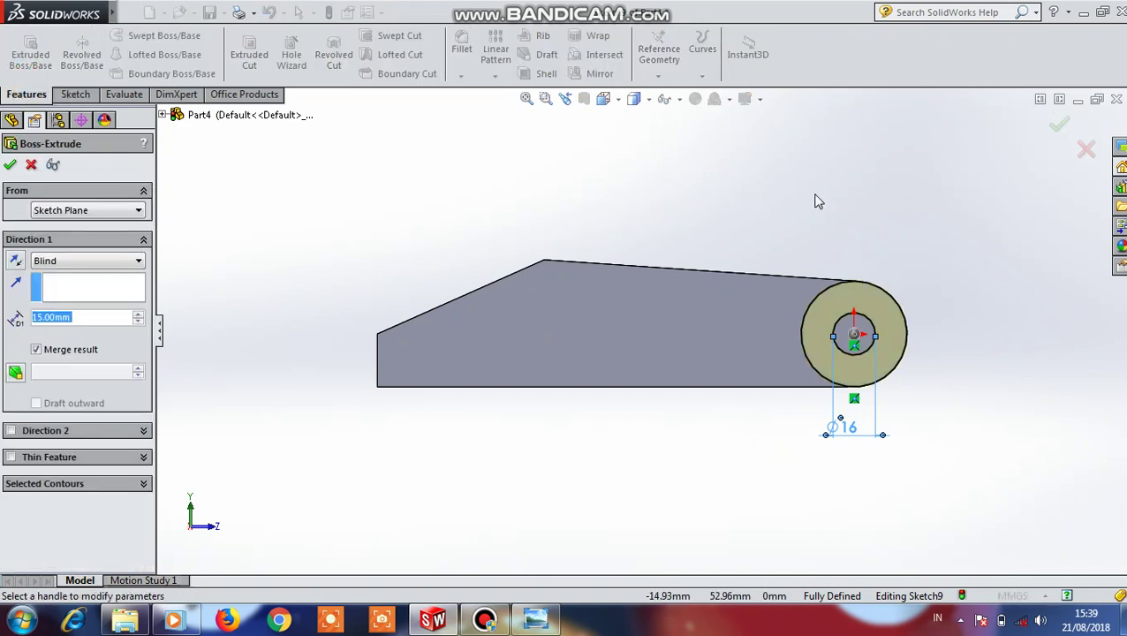
Change the Sketch9 ring extrusion depth from 15 mm to 5 mm and apply it
left_click(36, 317)
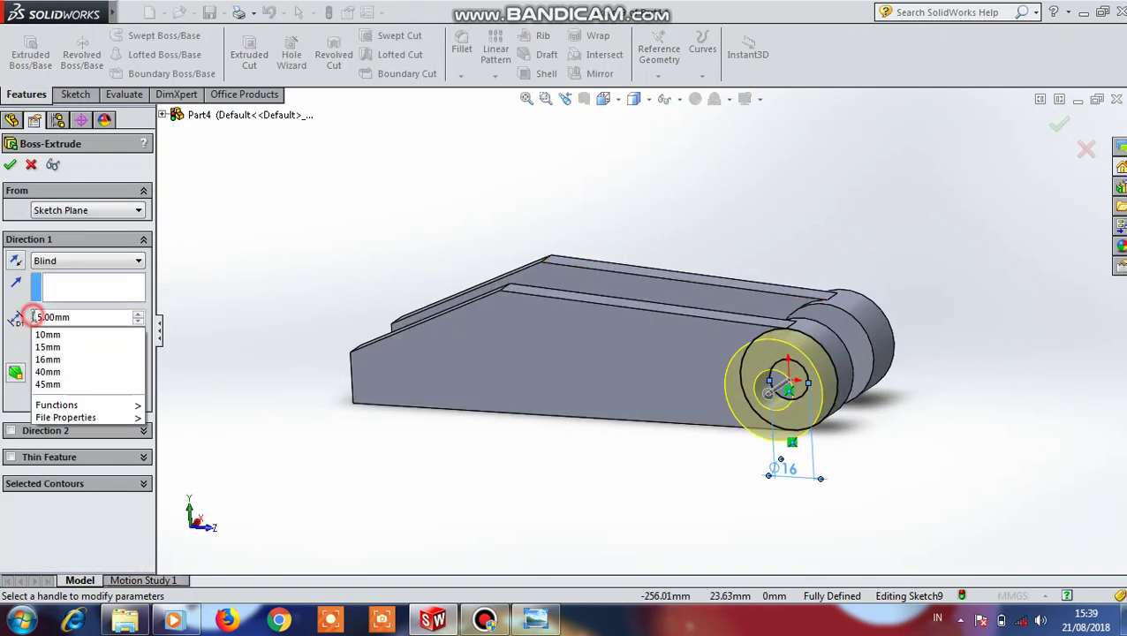
key("BackSpace")
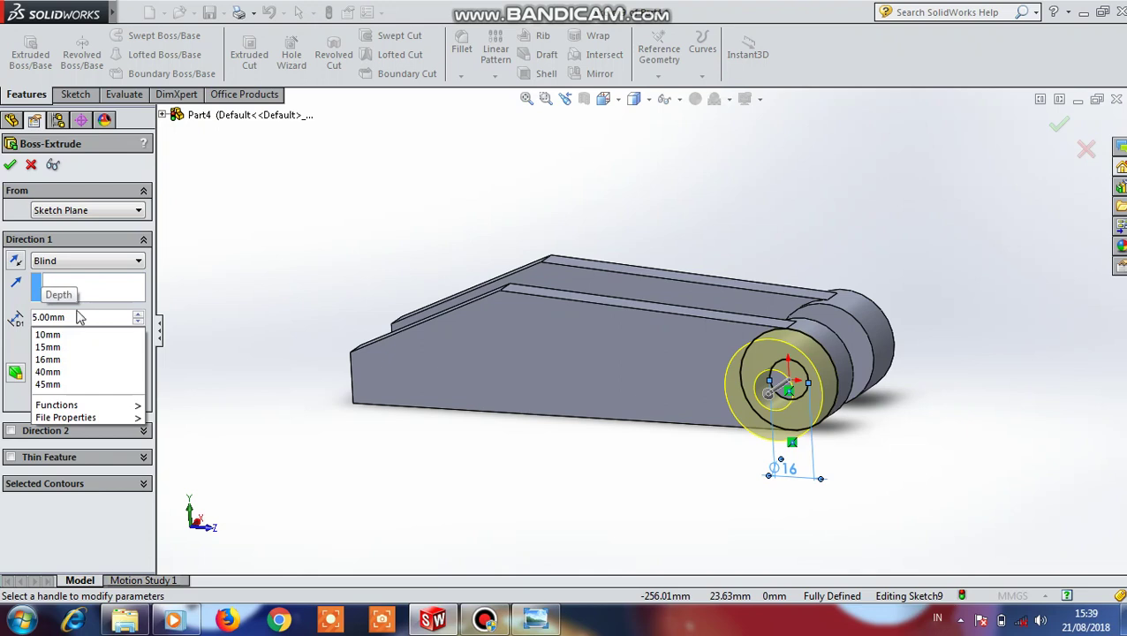
left_click(12, 165)
left_click(13, 166)
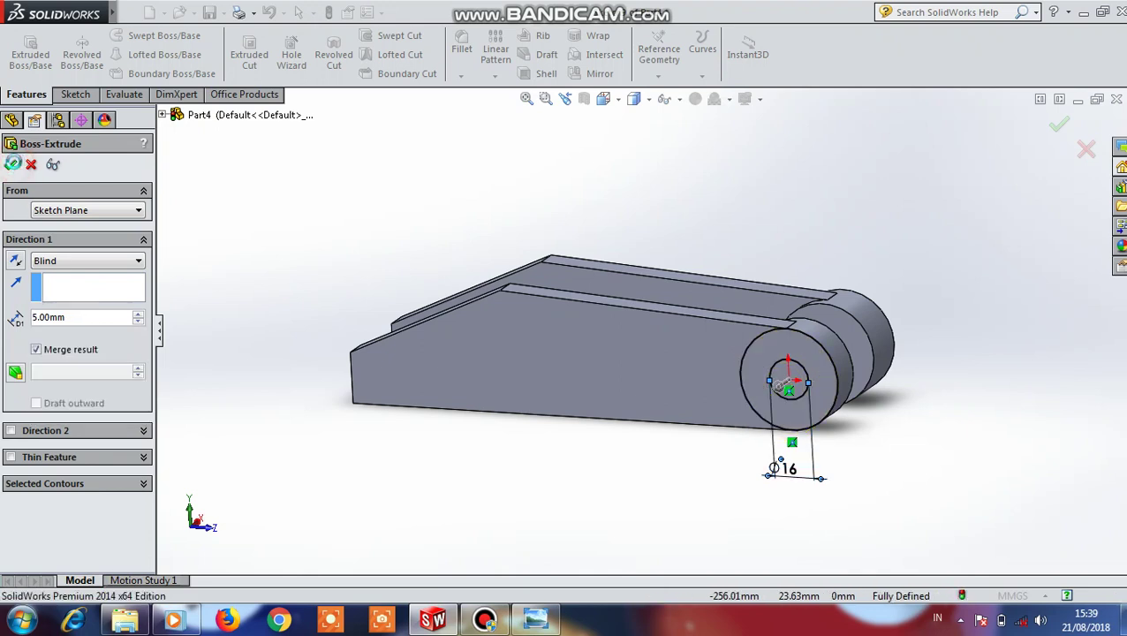
Start a sketch on the other side plate's face and draw a circle at the end arc centre
left_click(236, 224)
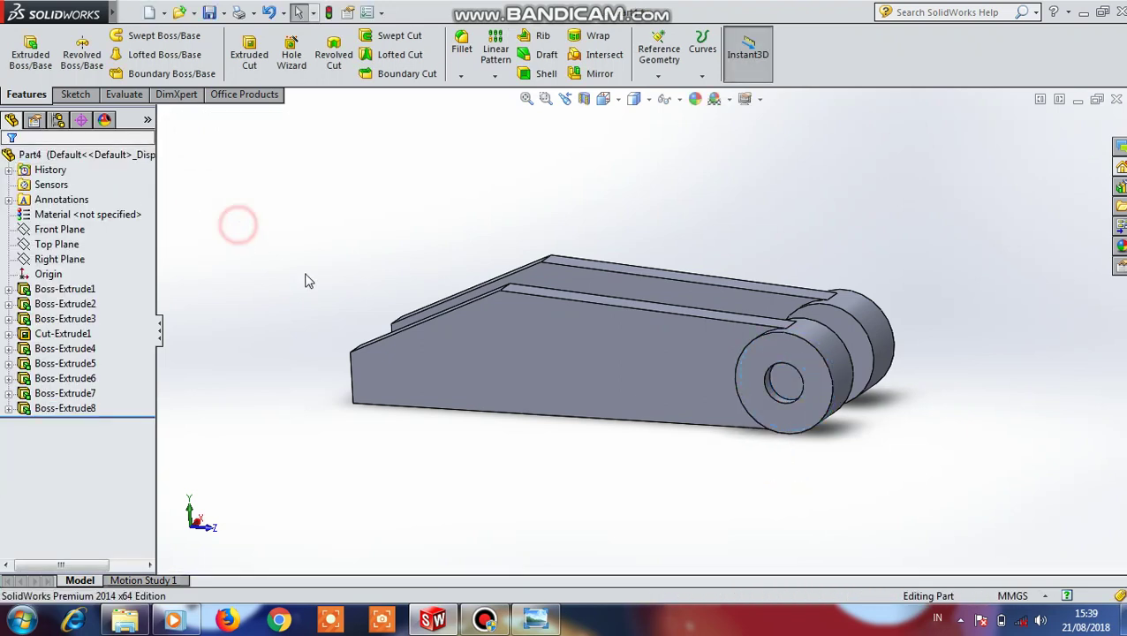
left_click(805, 407)
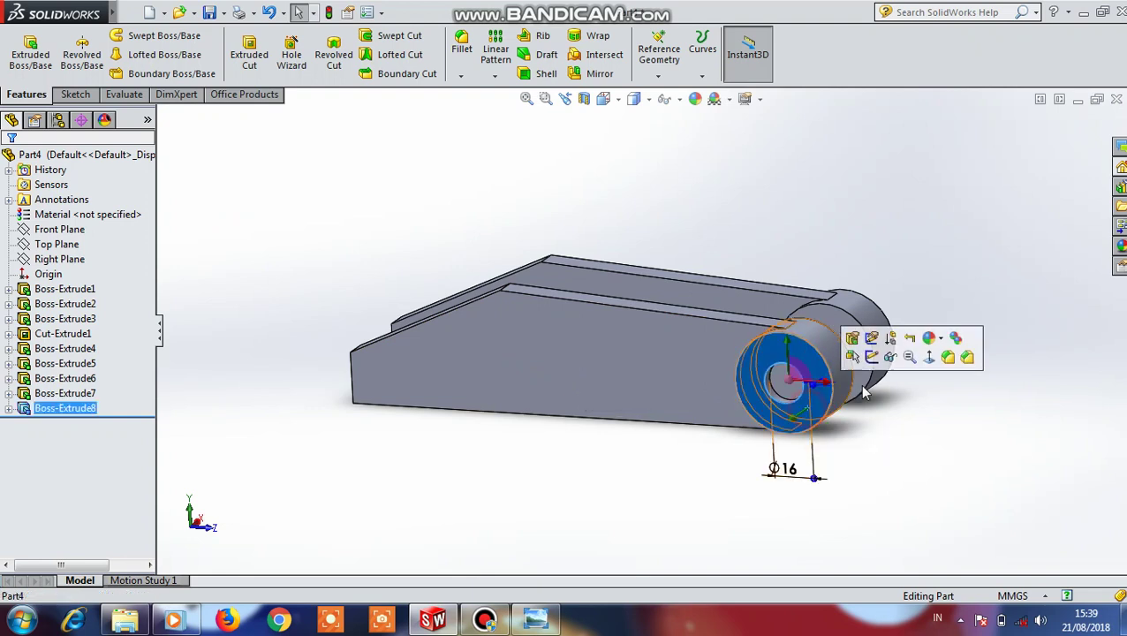
left_click(929, 356)
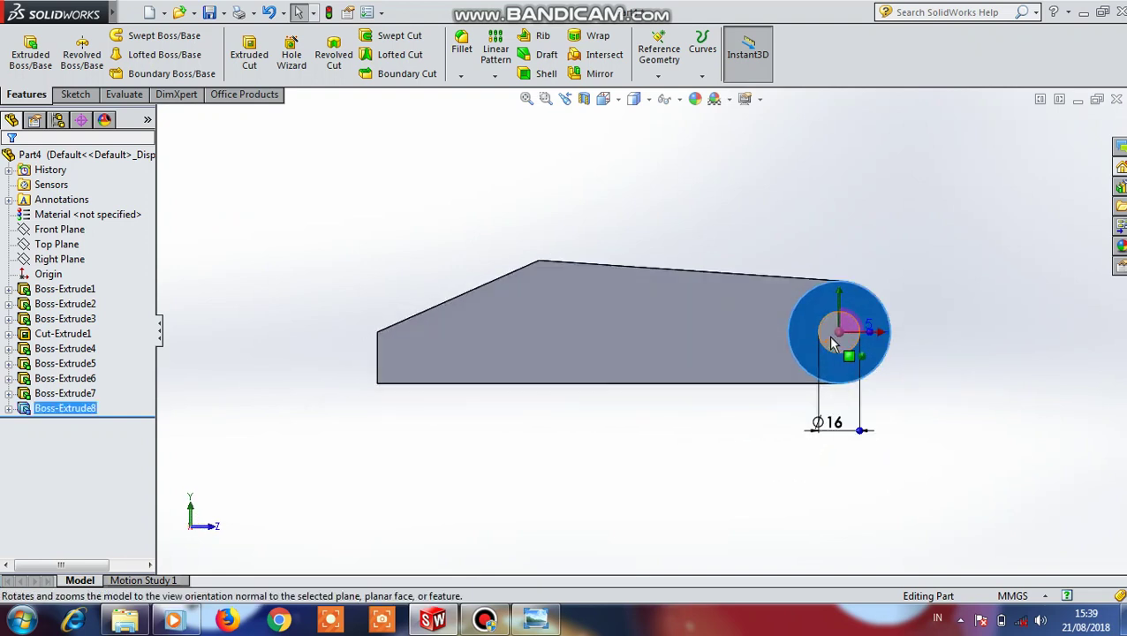
left_click(826, 353)
left_click(894, 286)
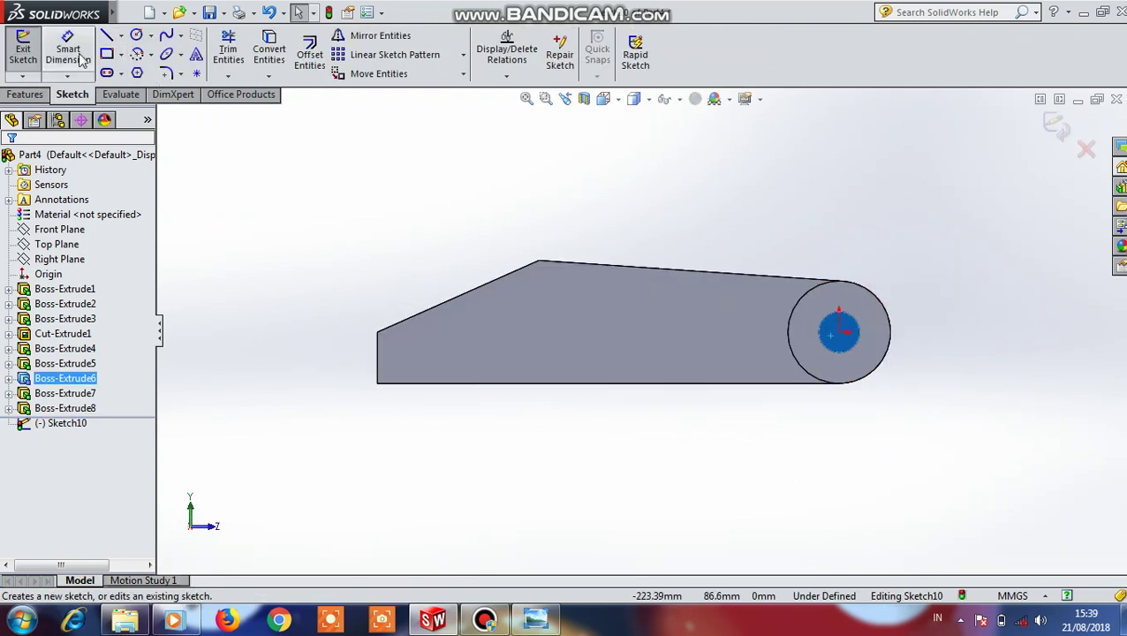
left_click(135, 35)
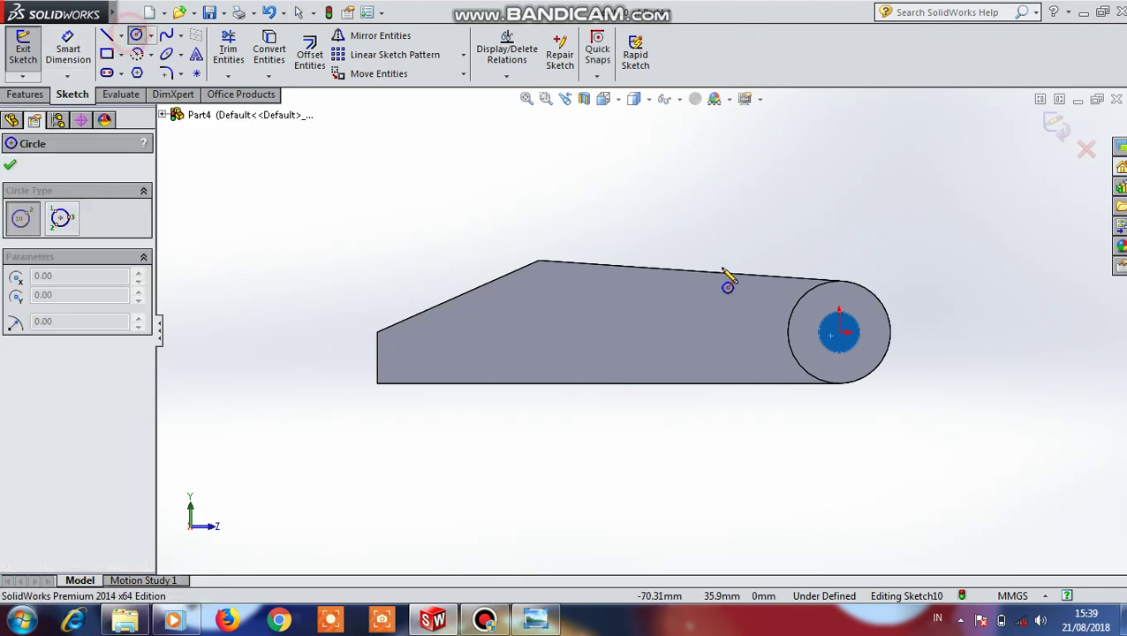
left_click(839, 333)
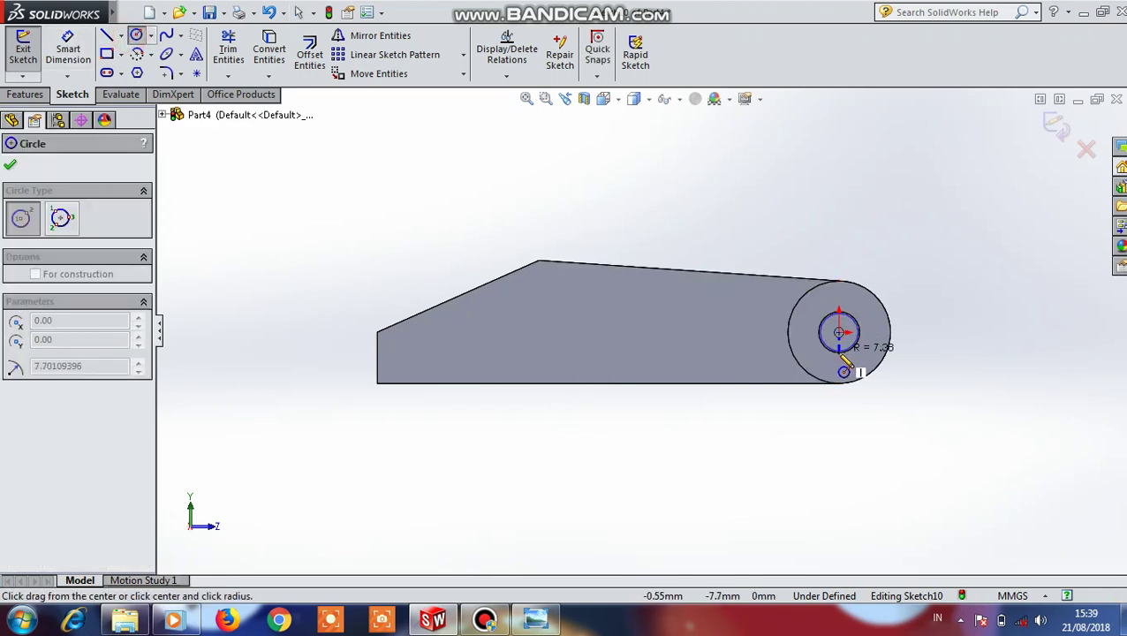
left_click(836, 354)
Dimension the hub circle to 16 mm diameter
left_click(67, 46)
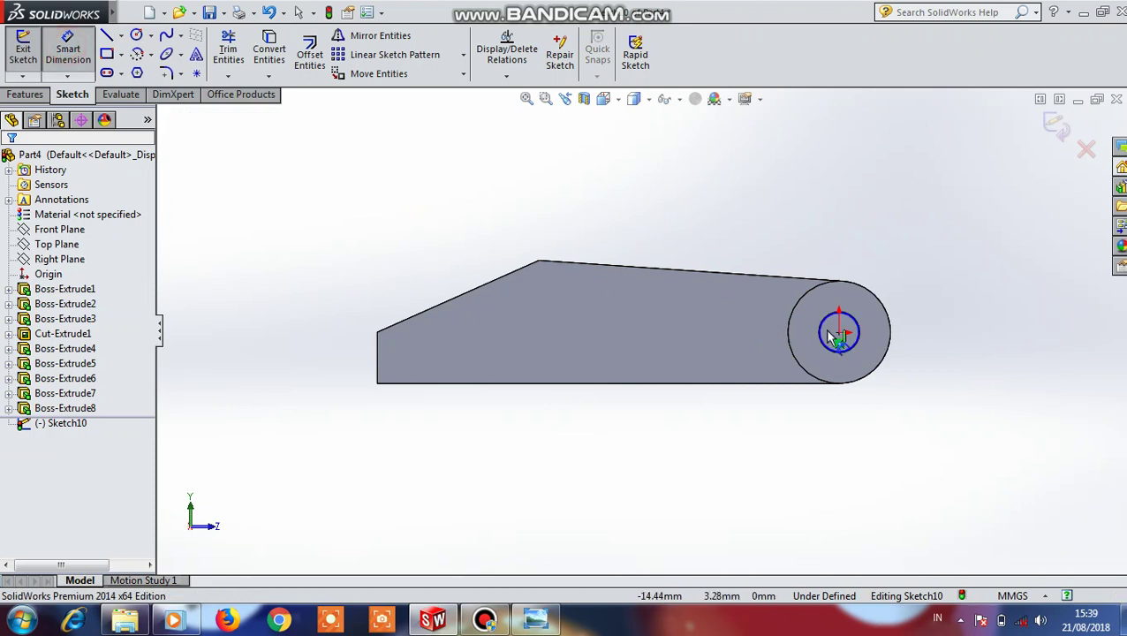
left_click(846, 359)
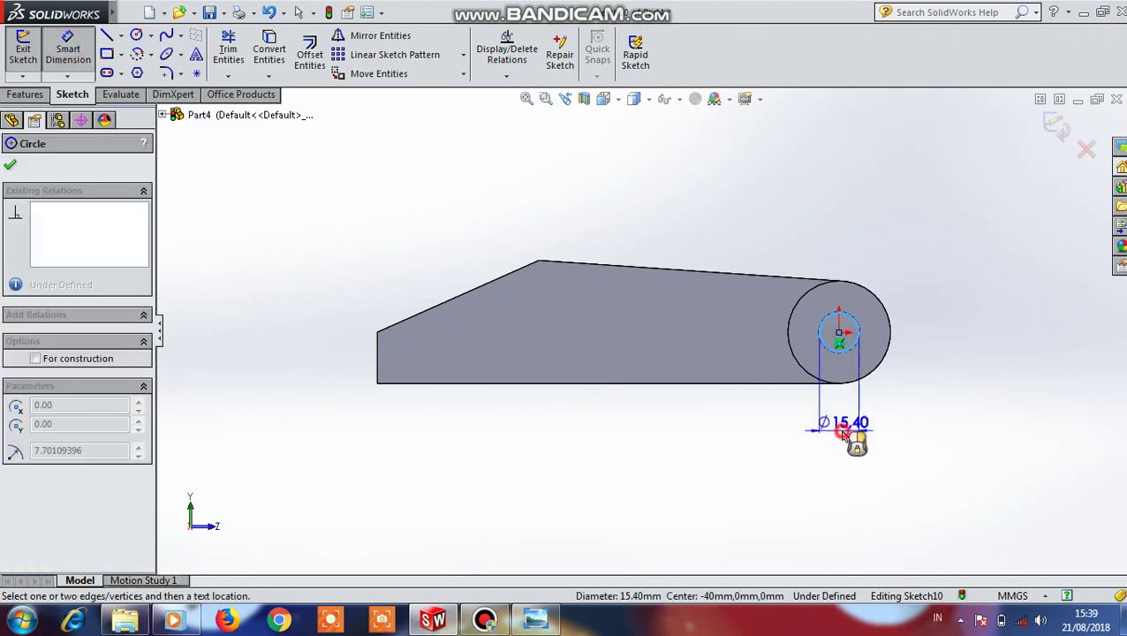
left_click(848, 442)
type("16")
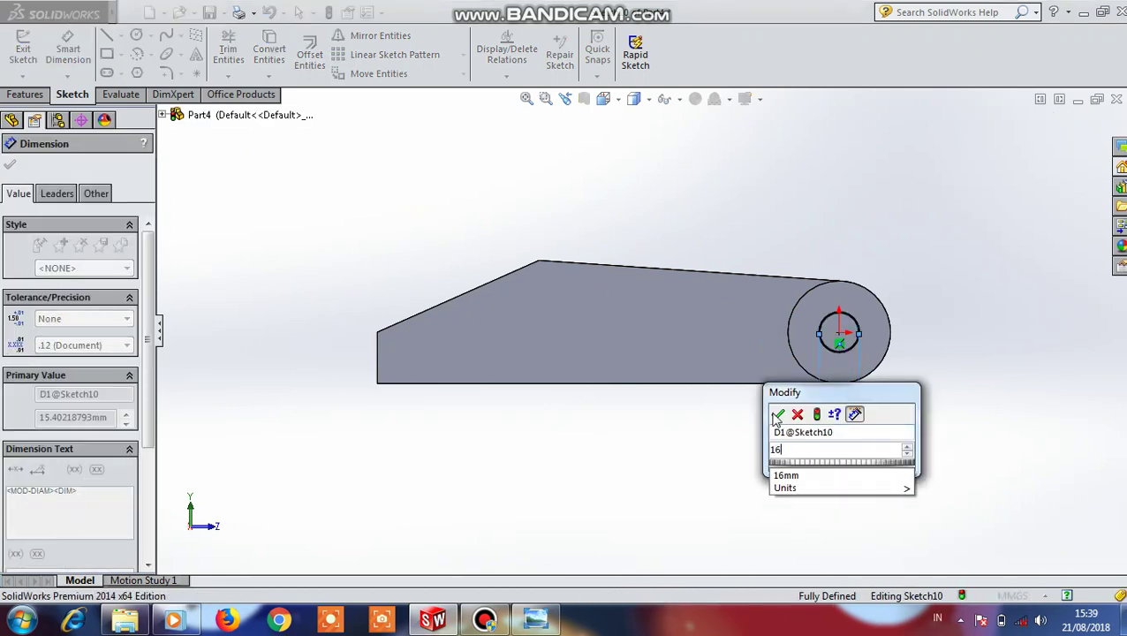
left_click(777, 417)
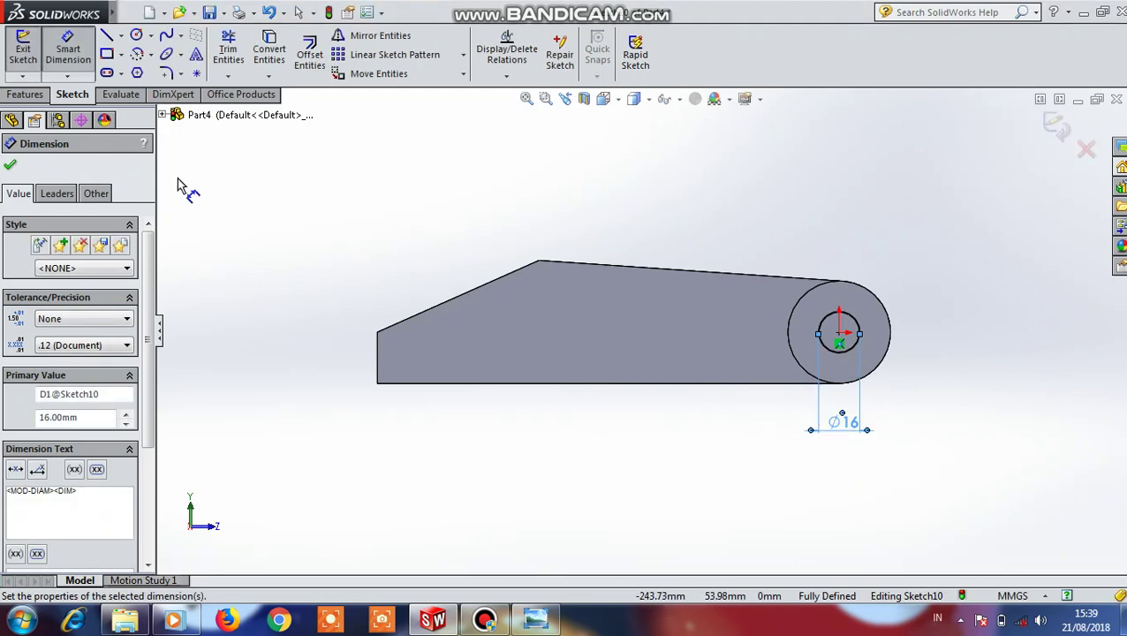
left_click(25, 94)
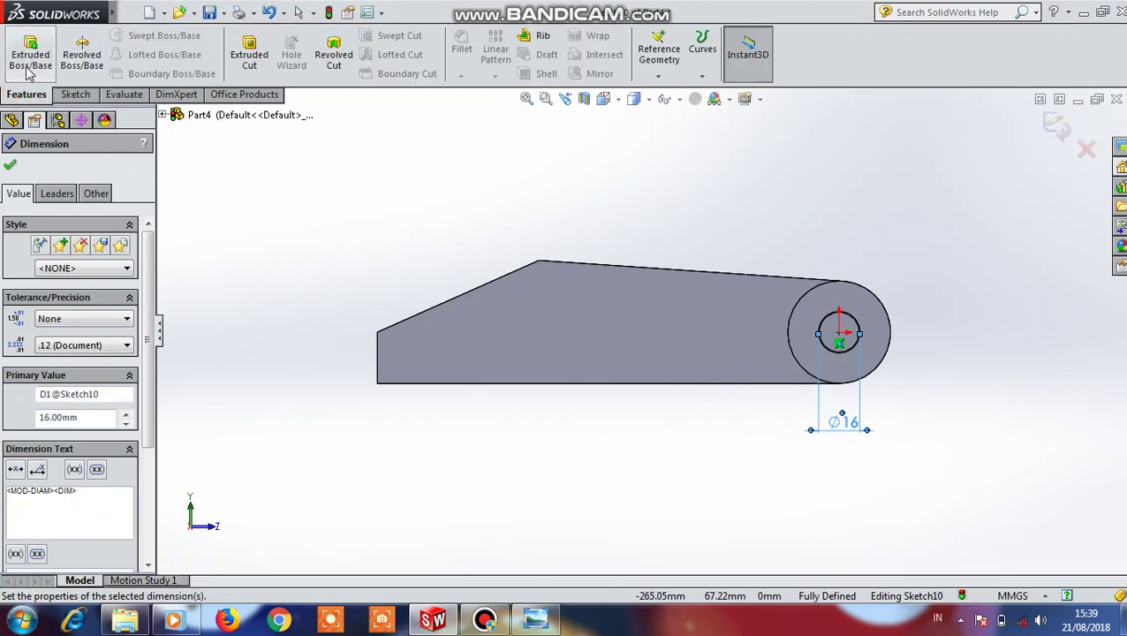
Extrude-cut the Ø16 circle Blind 35 mm deep so it pierces both hubs
left_click(249, 54)
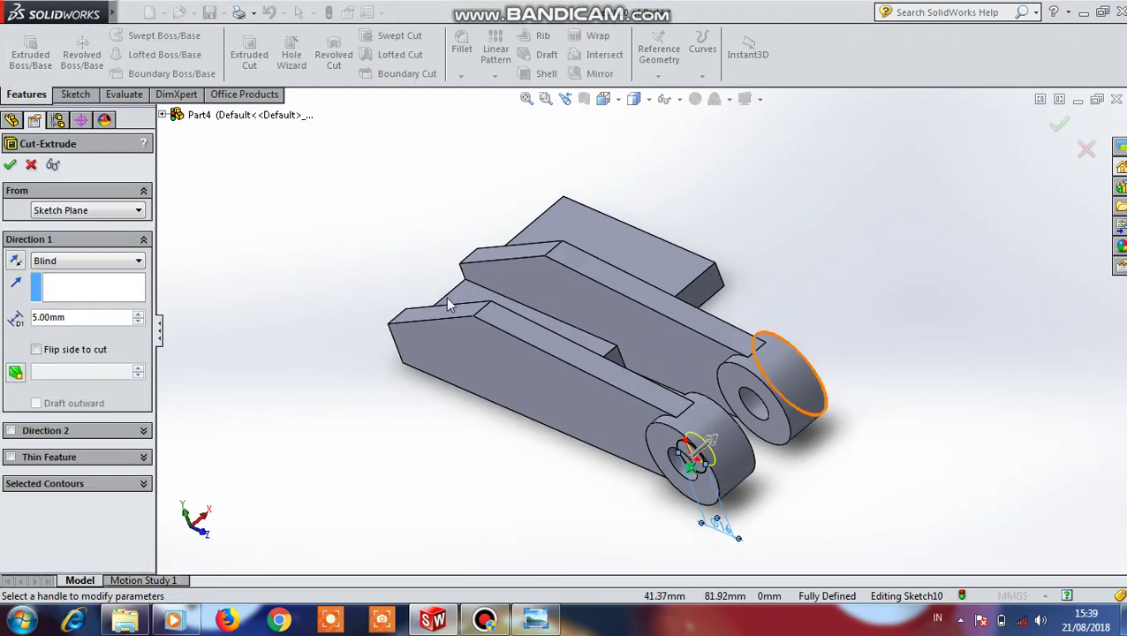
left_click(138, 314)
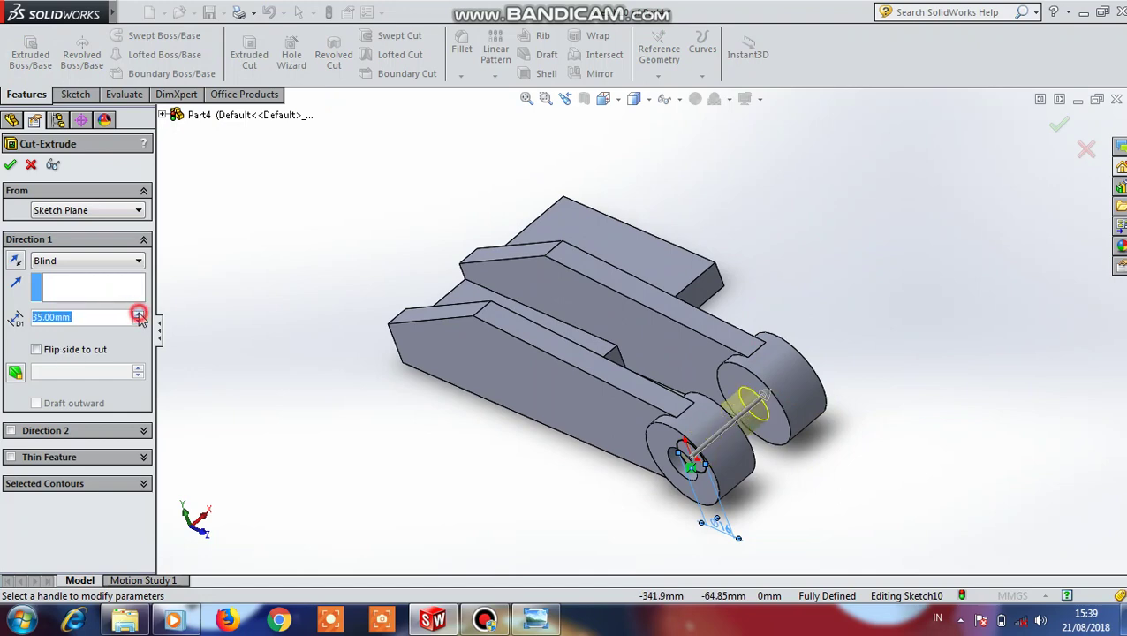
left_click(9, 165)
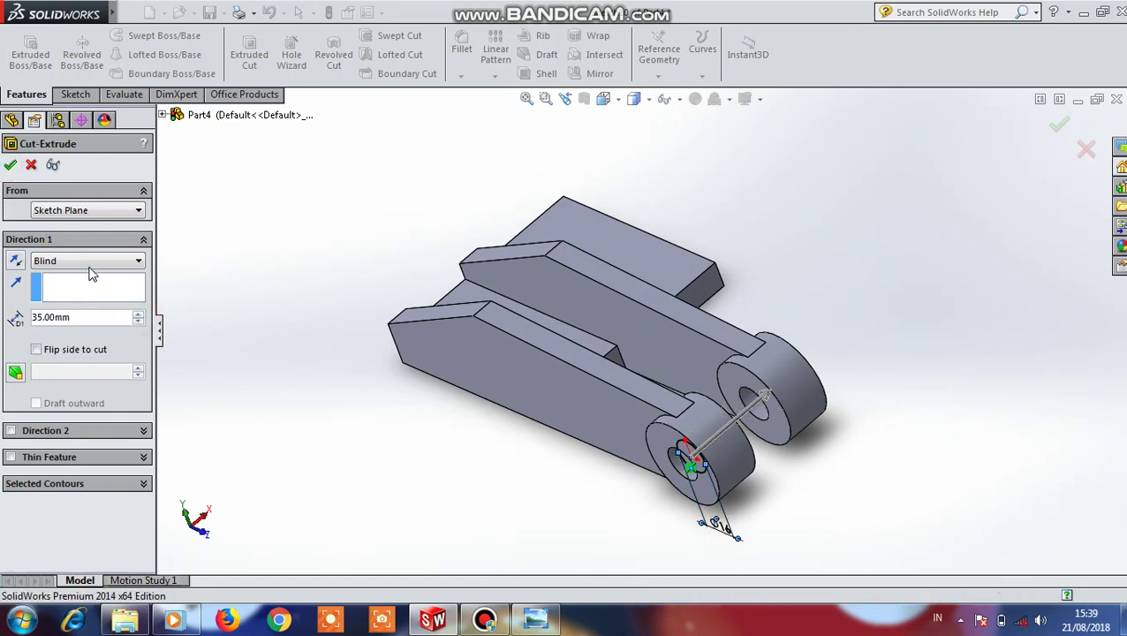
Sketch on the near side plate's face, drawing the bottom line and a short vertical right edge
left_click(546, 394)
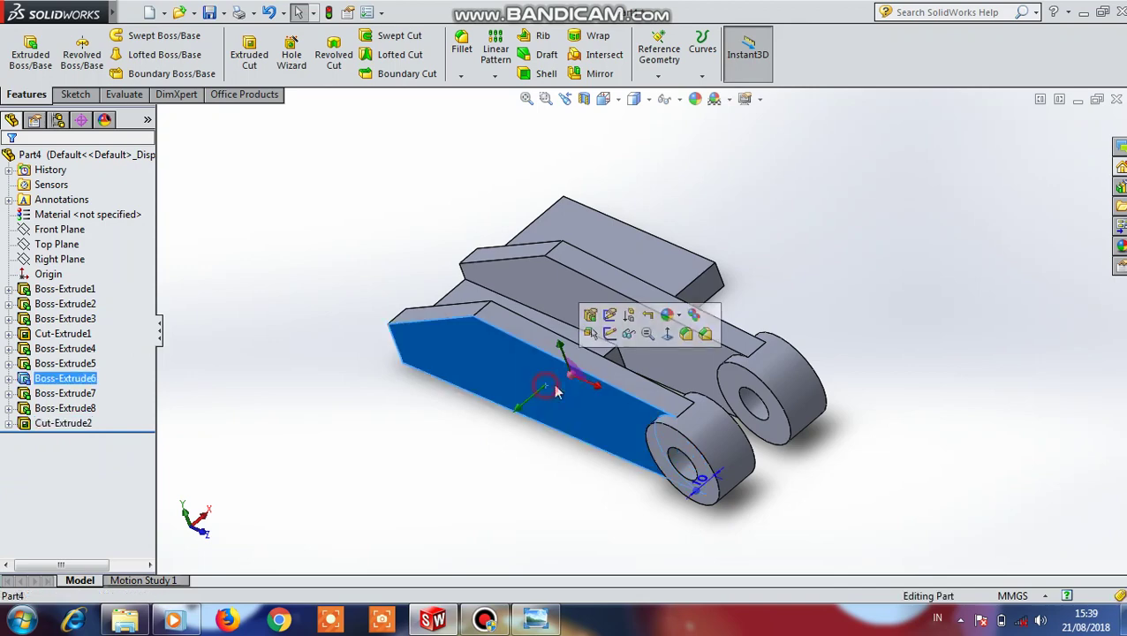
left_click(667, 334)
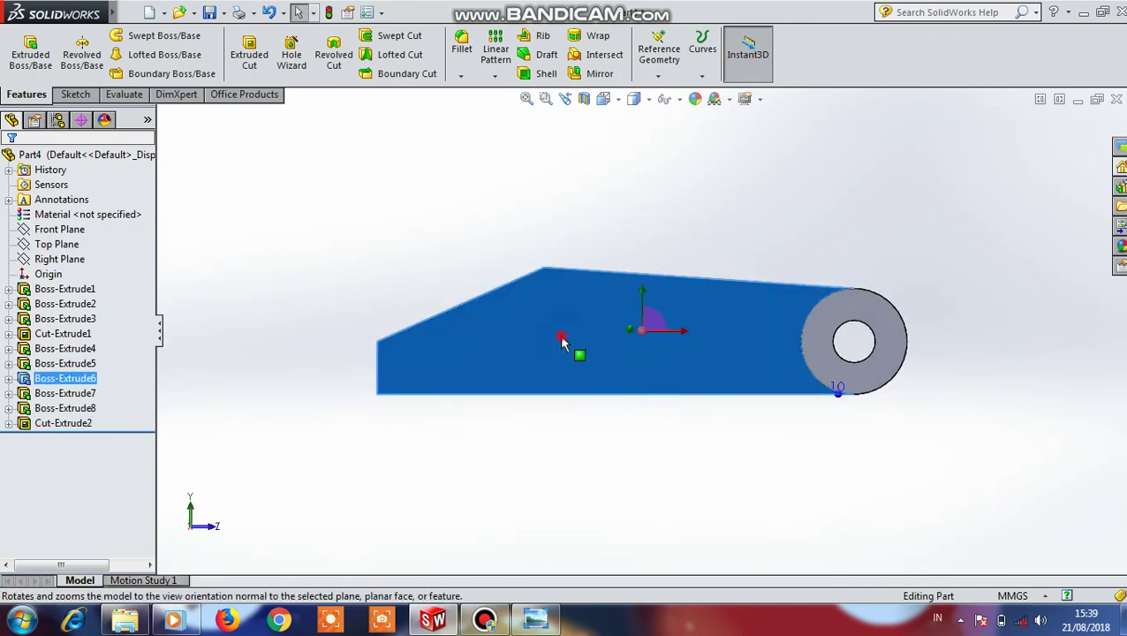
left_click(626, 284)
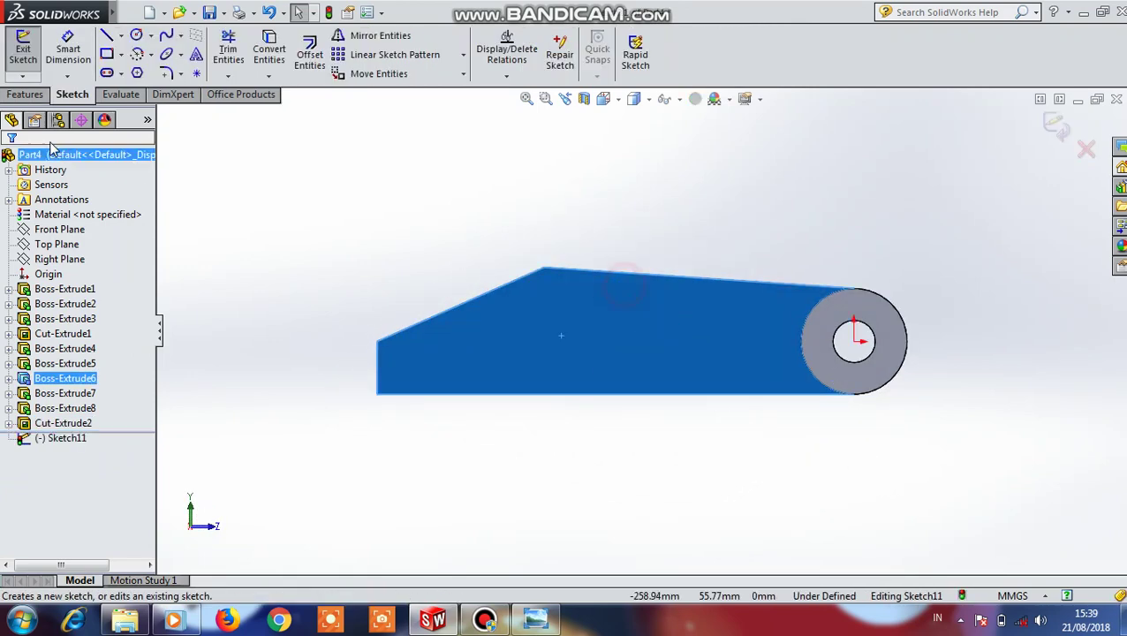
left_click(104, 36)
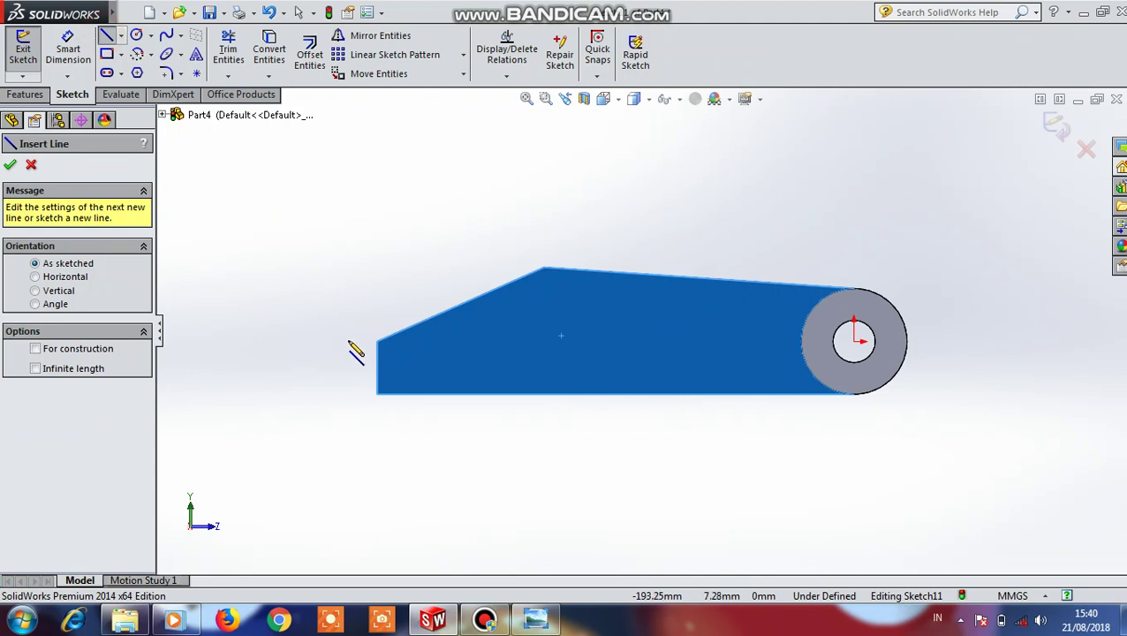
left_click(378, 395)
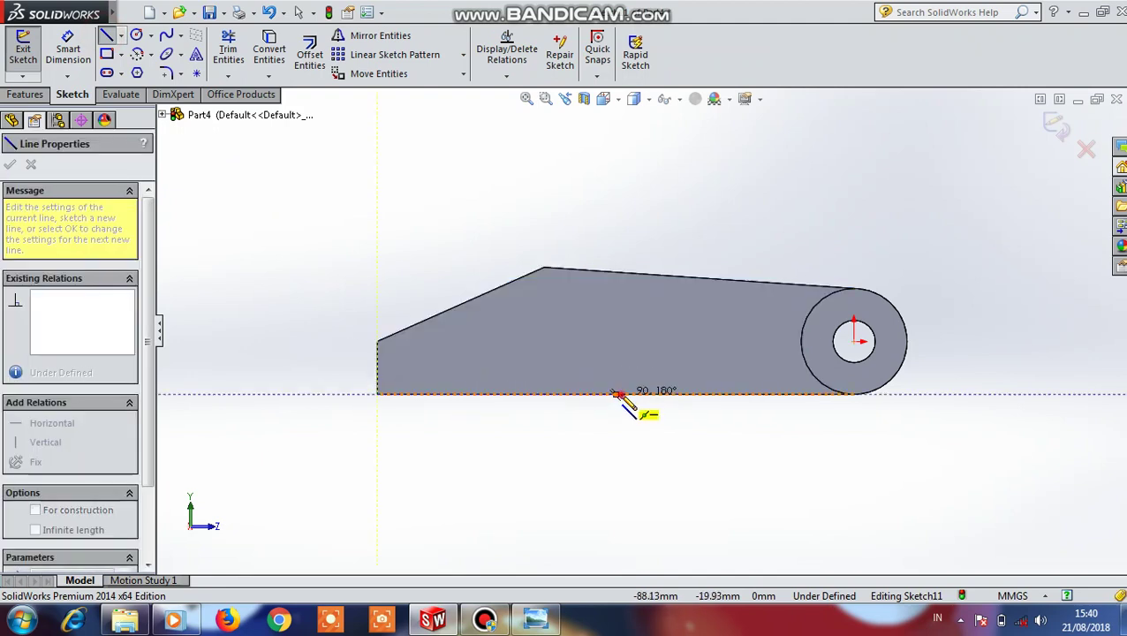
left_click(616, 394)
left_click(616, 357)
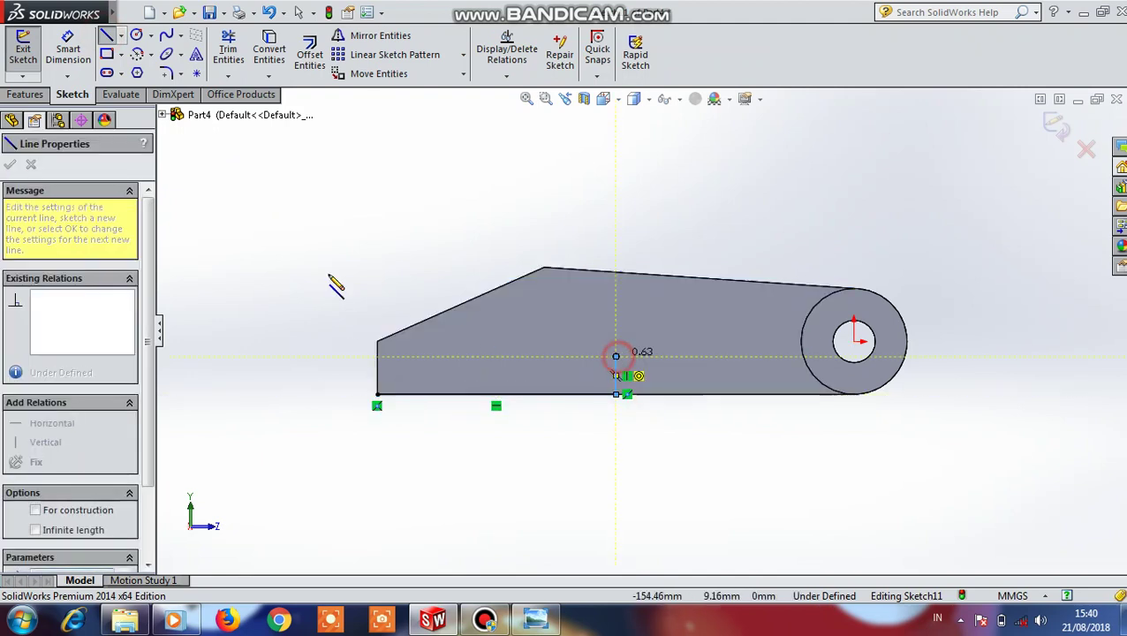
Dimension the vertical edge to 12 mm and the bottom line as a driven 90
left_click(69, 51)
left_click(615, 377)
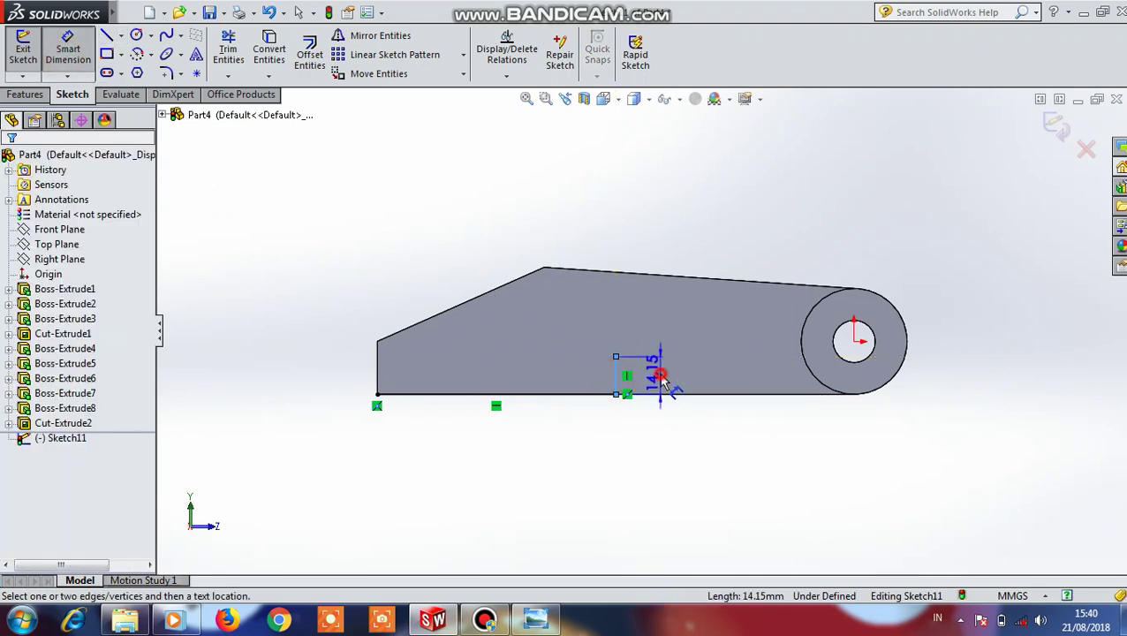
left_click(665, 381)
type("12")
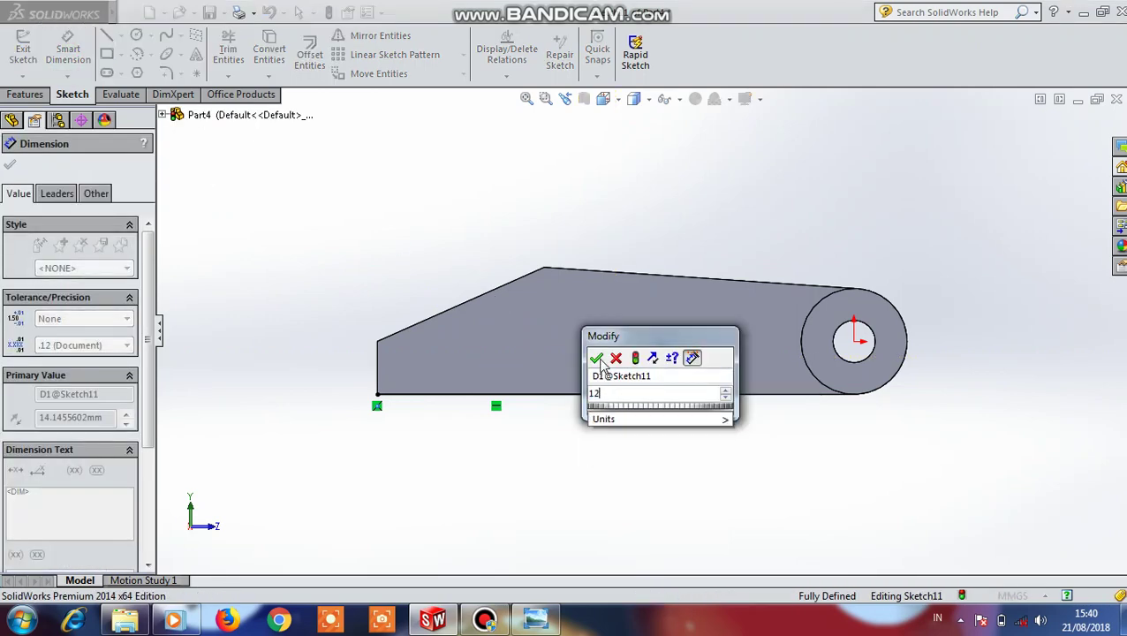
left_click(598, 358)
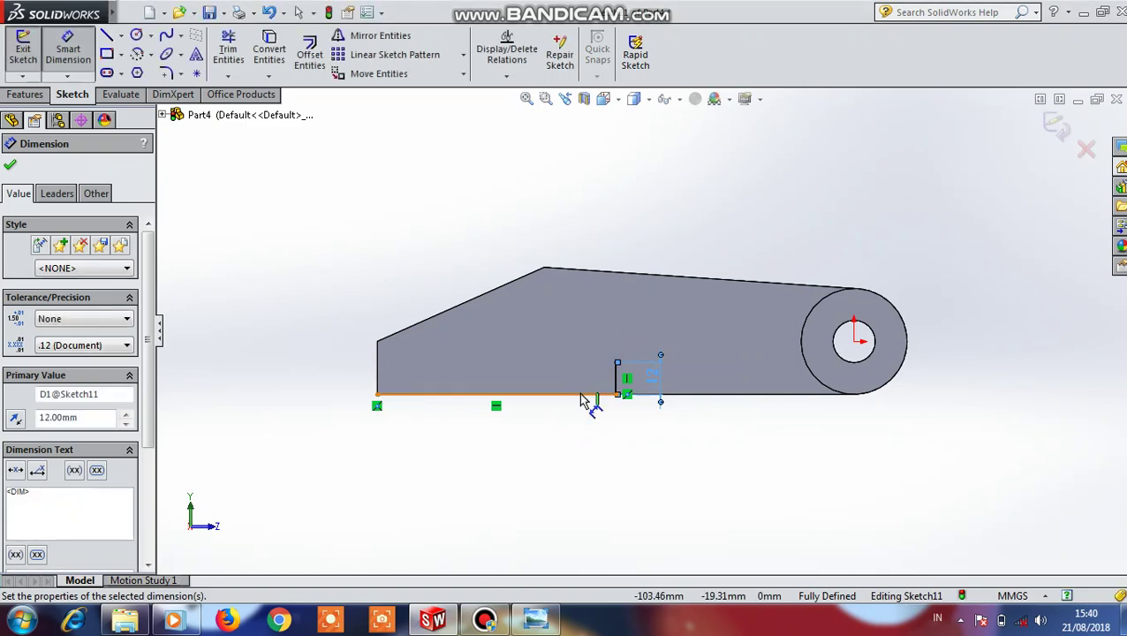
left_click(581, 394)
left_click(575, 439)
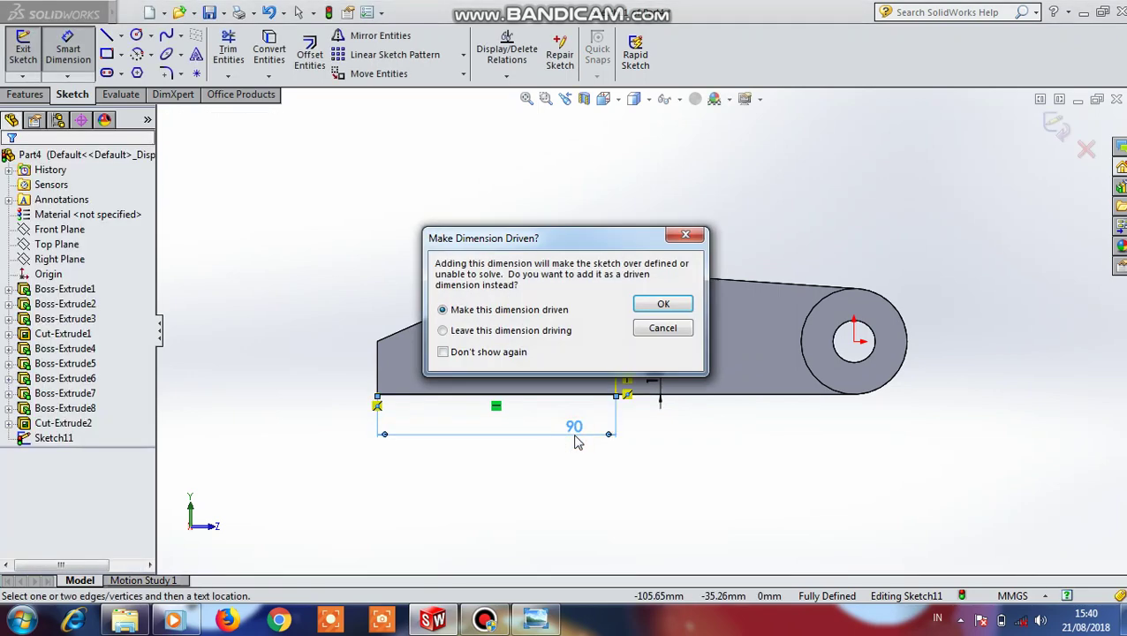
left_click(662, 305)
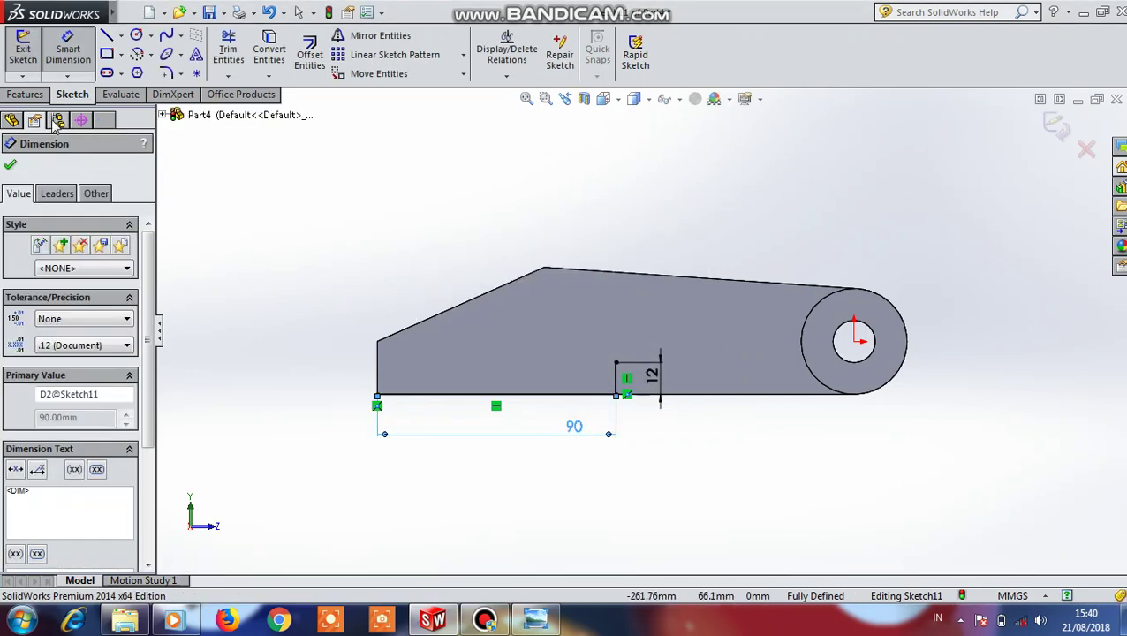
Close the rectangle with its top and left edges
left_click(106, 36)
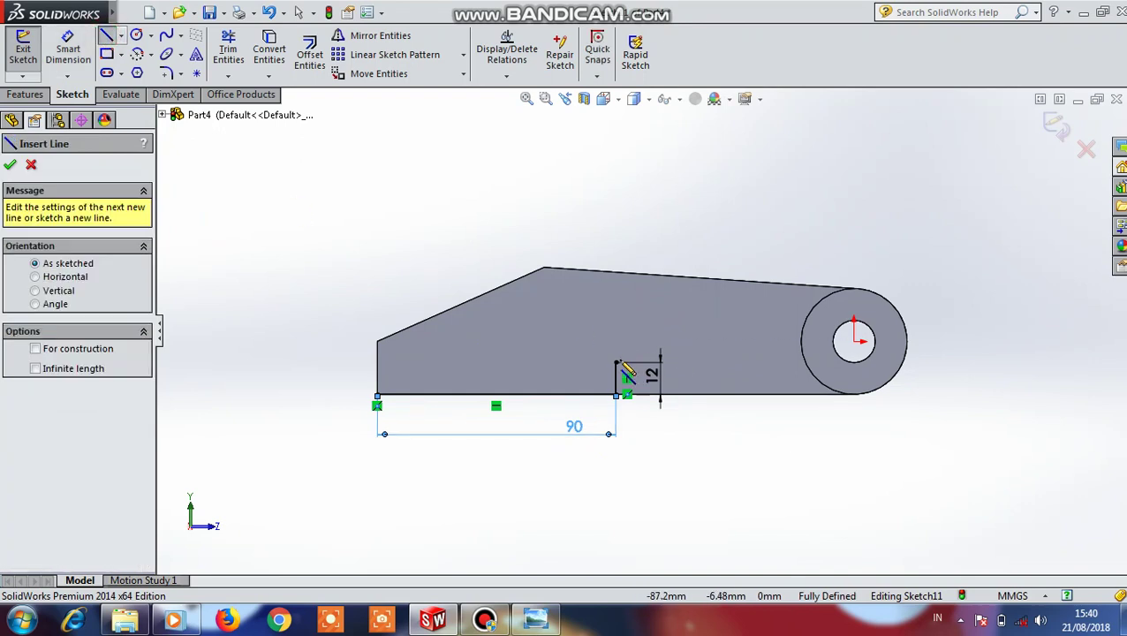
left_click(617, 362)
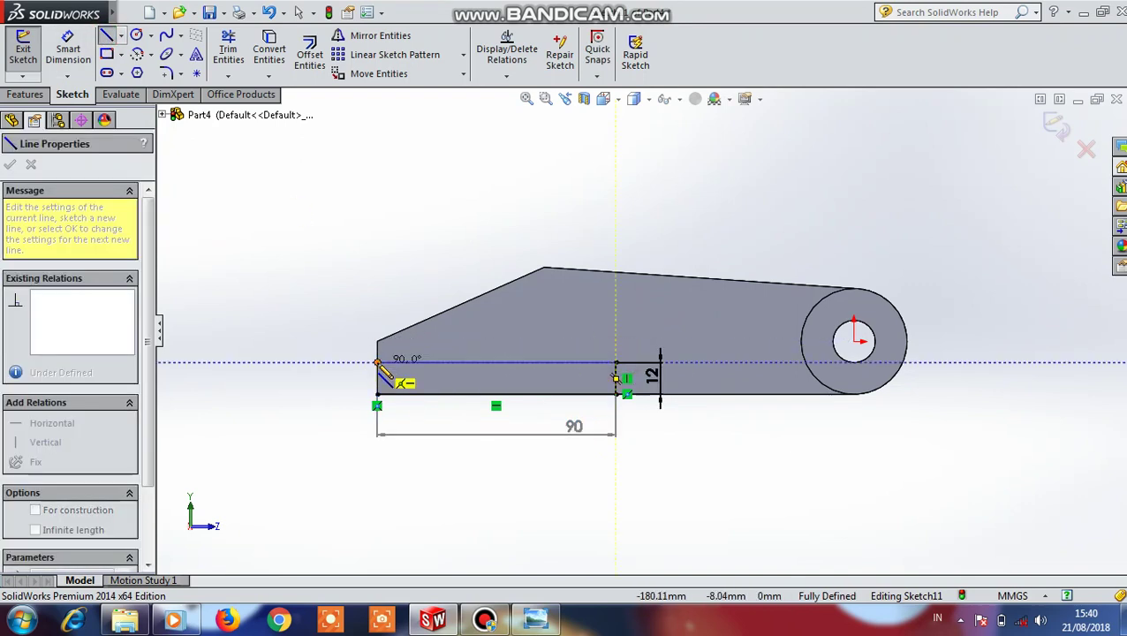
left_click(377, 363)
double_click(377, 378)
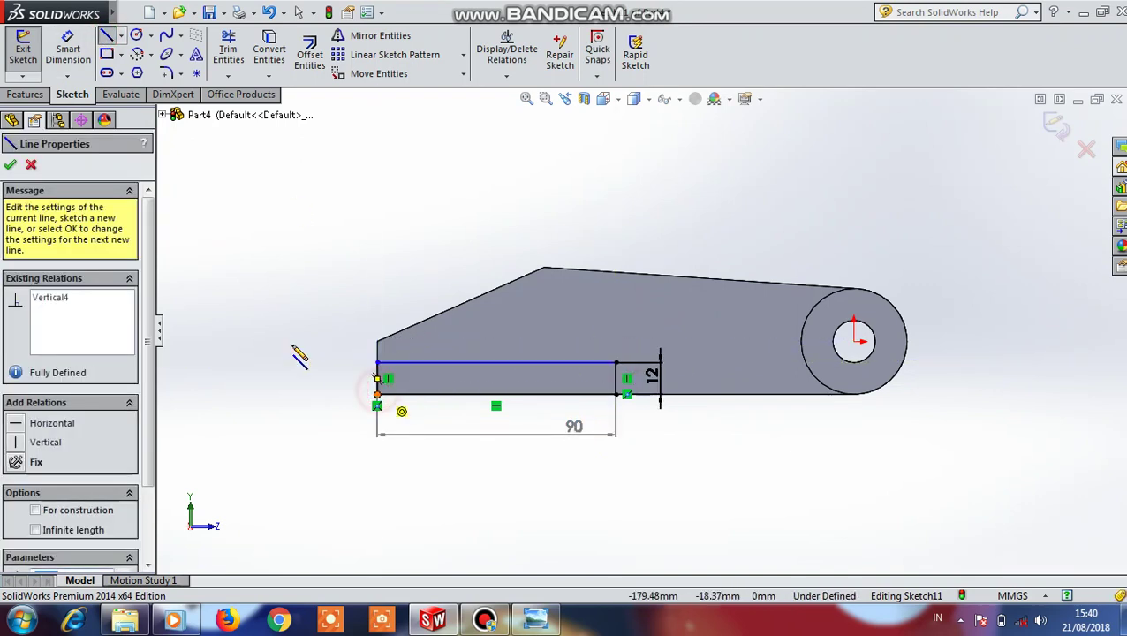
left_click(10, 165)
Extrude the 90 × 12 rectangle Blind 45 mm into the base block
left_click(26, 94)
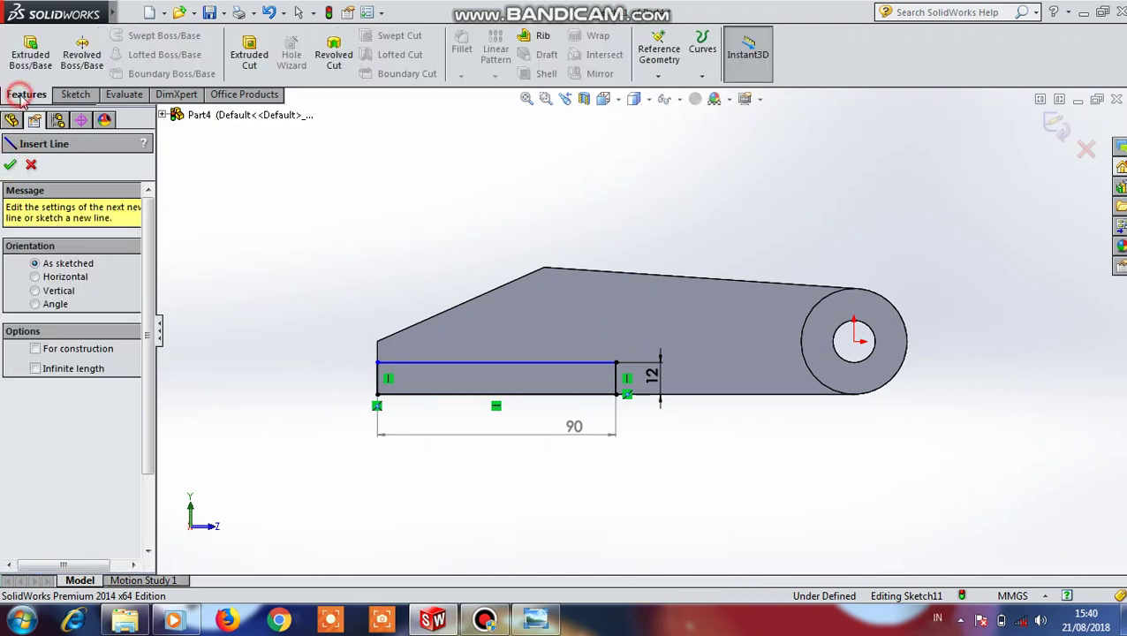
left_click(30, 53)
mouse_move(694, 205)
middle_mouse_down()
mouse_move(685, 252)
mouse_move(651, 311)
middle_mouse_up()
left_click(39, 318)
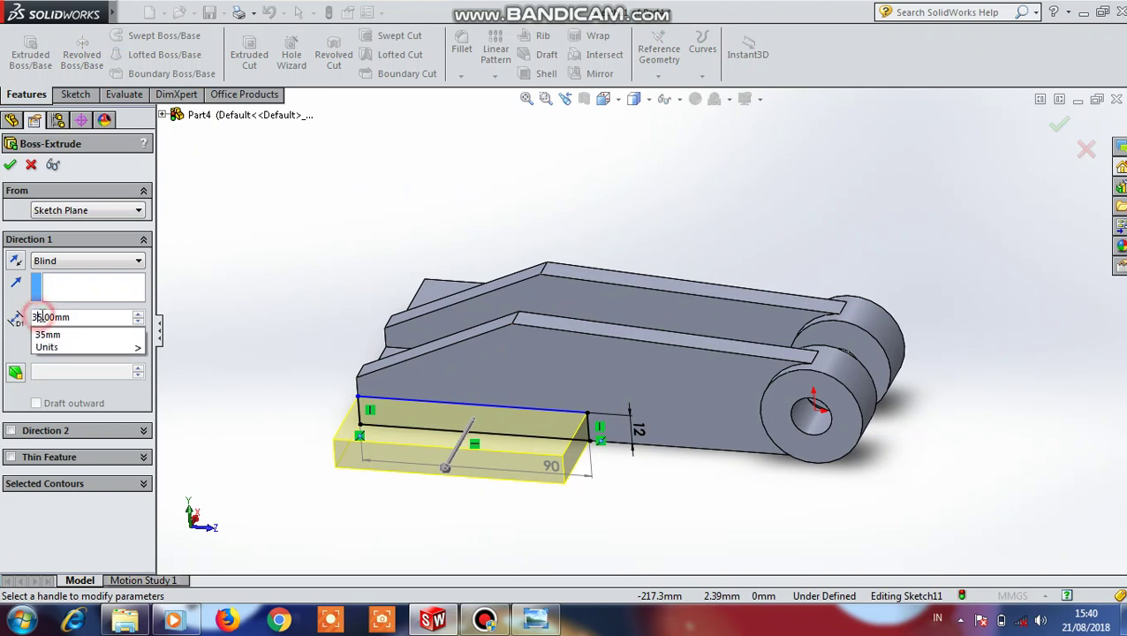
key("BackSpace")
type("4")
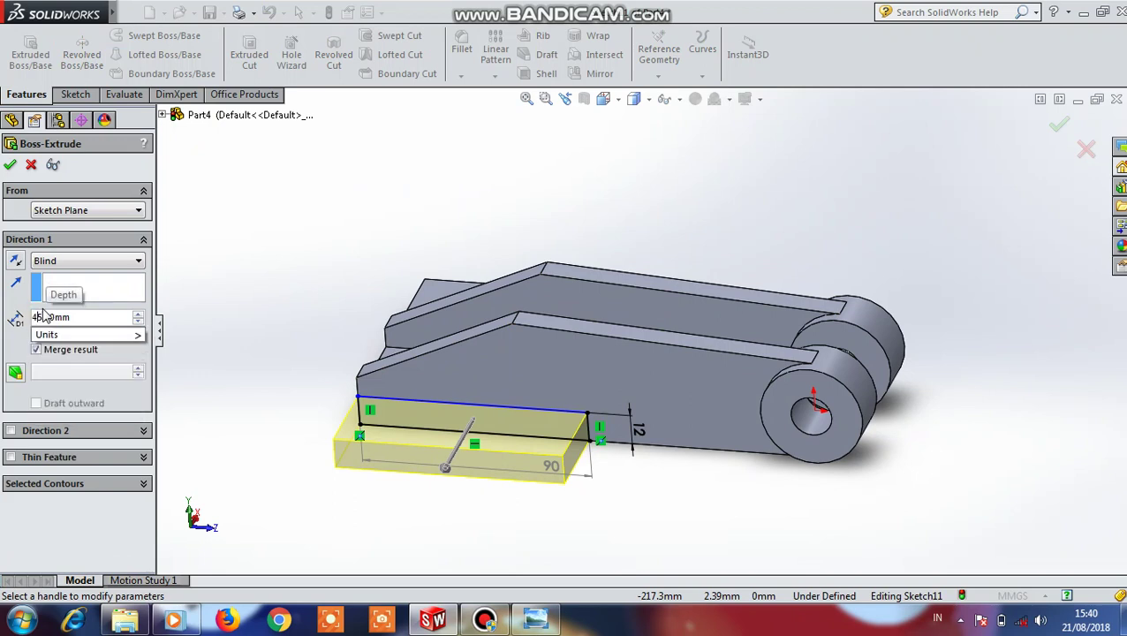
key("Return")
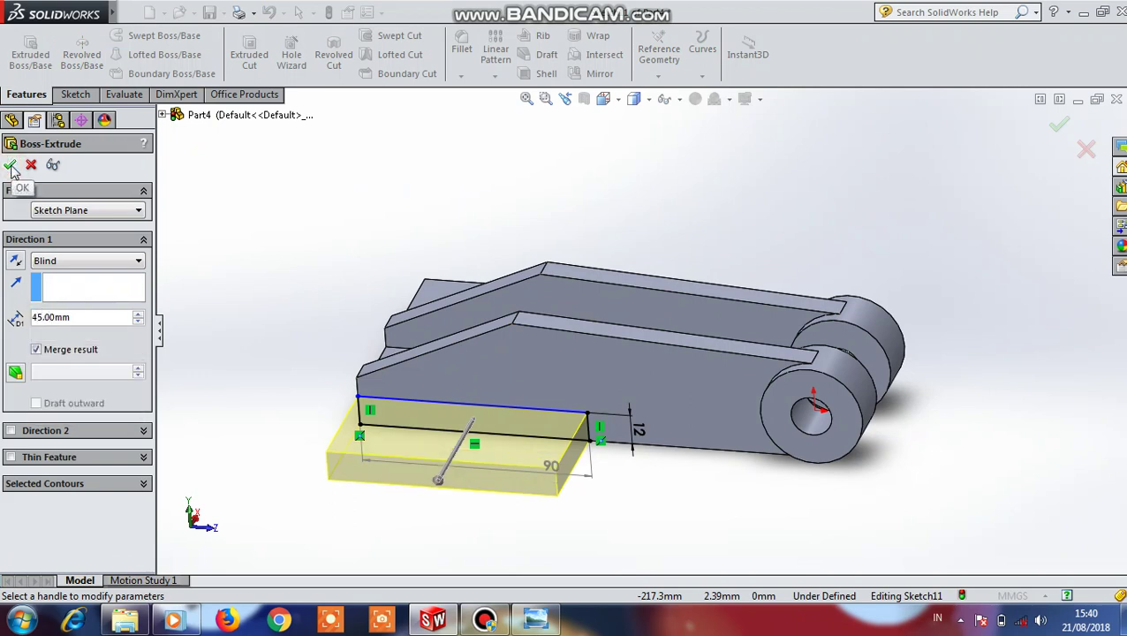
left_click(10, 165)
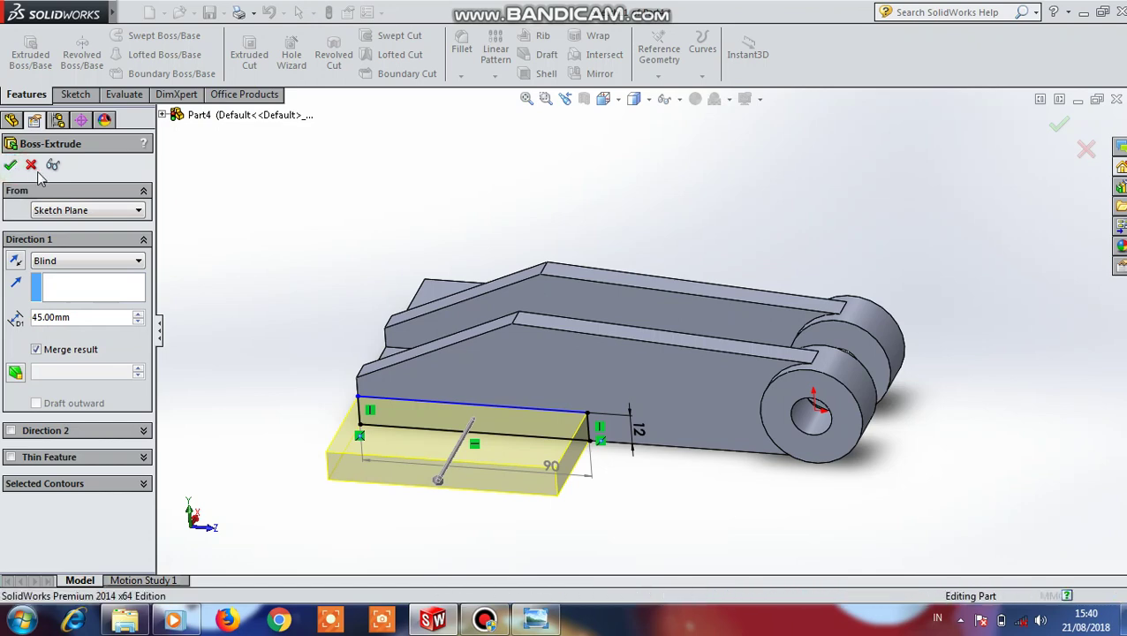
left_click(399, 396)
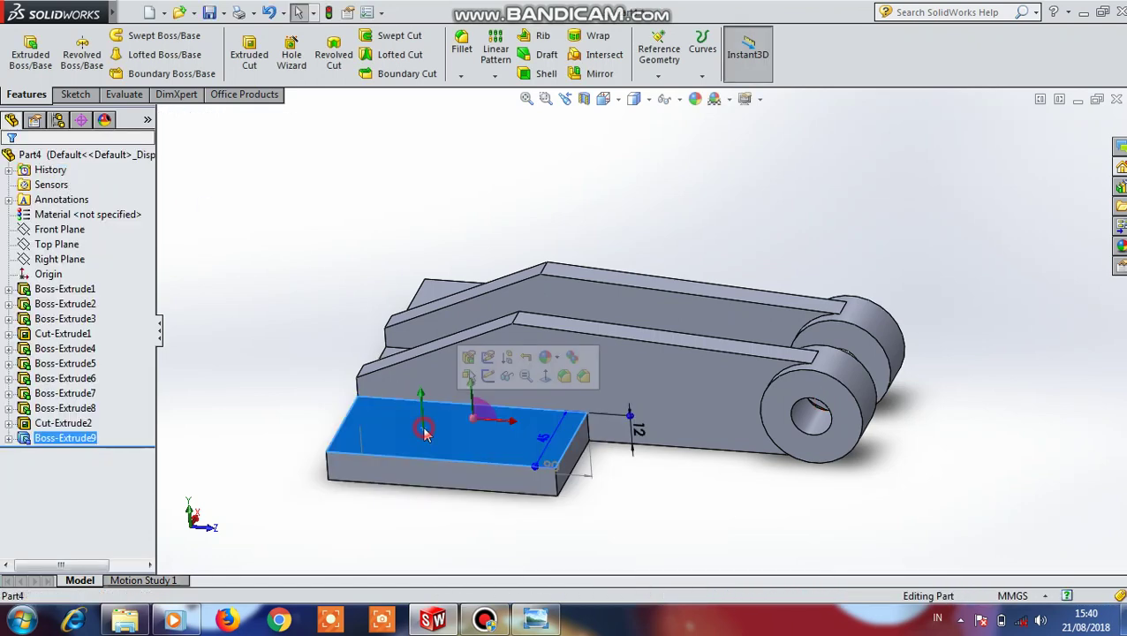
Sketch on the base block's face, drawing a vertical and a short horizontal locating line
left_click(539, 387)
left_click(539, 203)
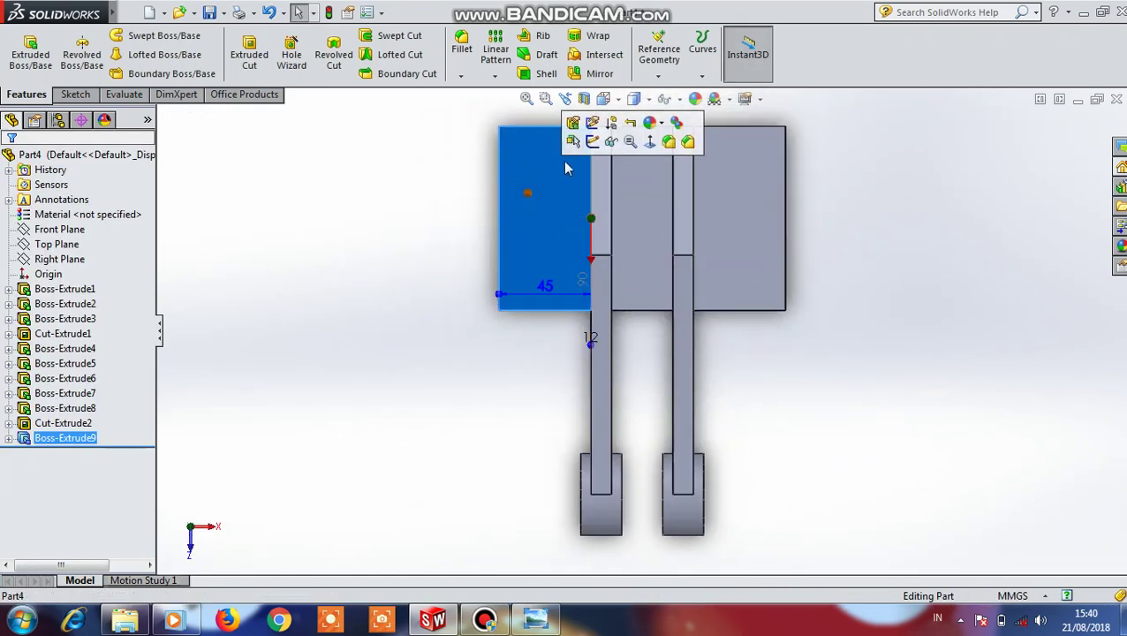
left_click(594, 143)
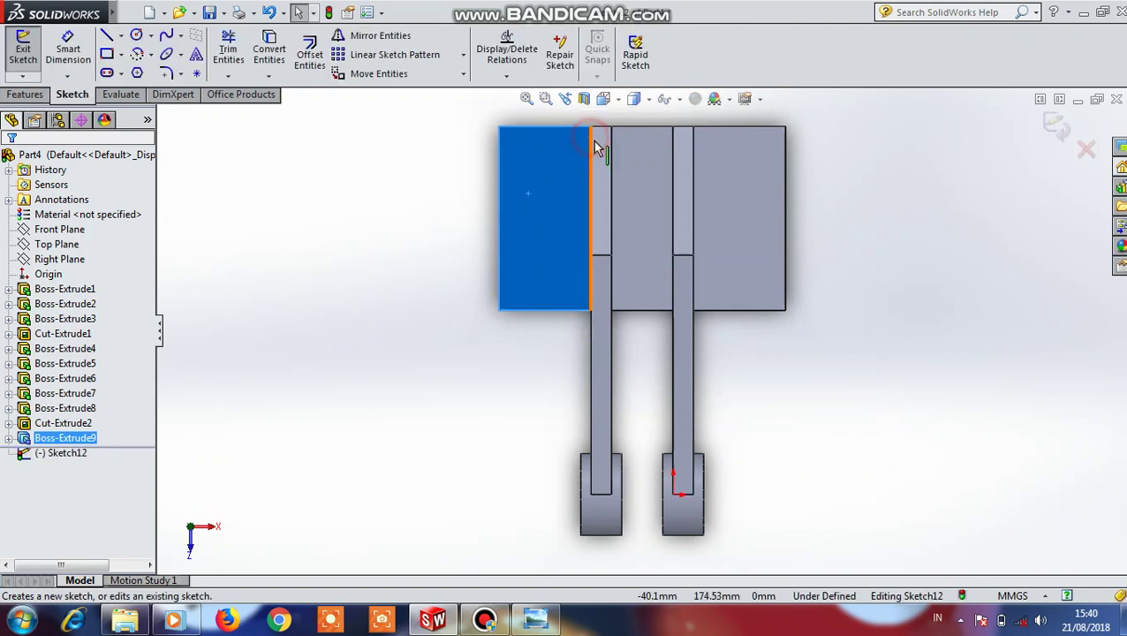
left_click(111, 35)
left_click(498, 311)
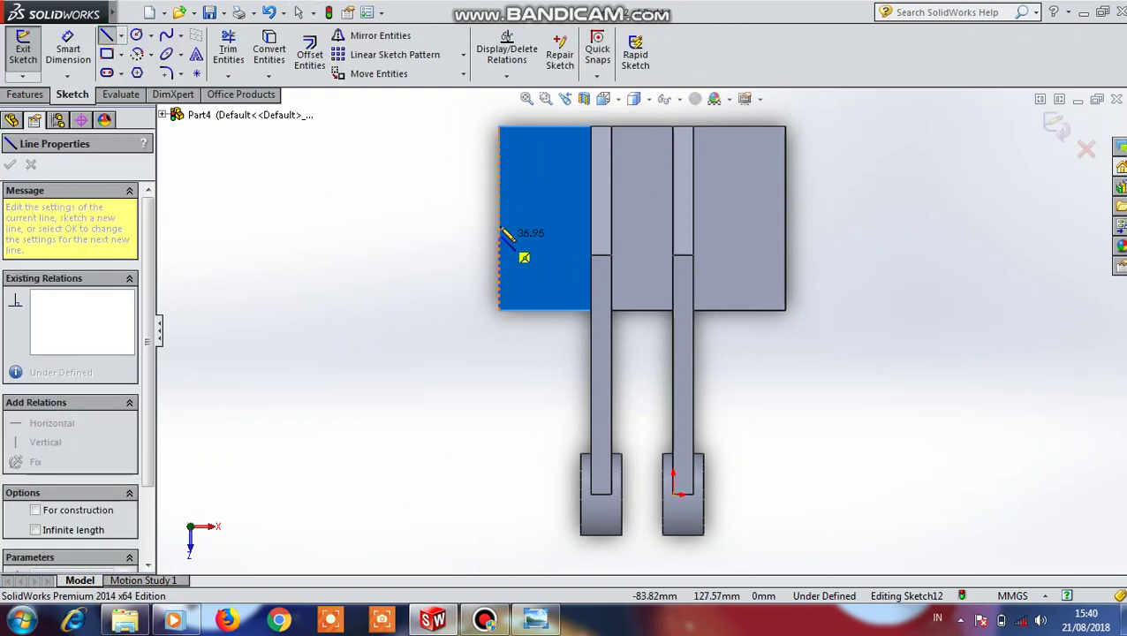
left_click(498, 219)
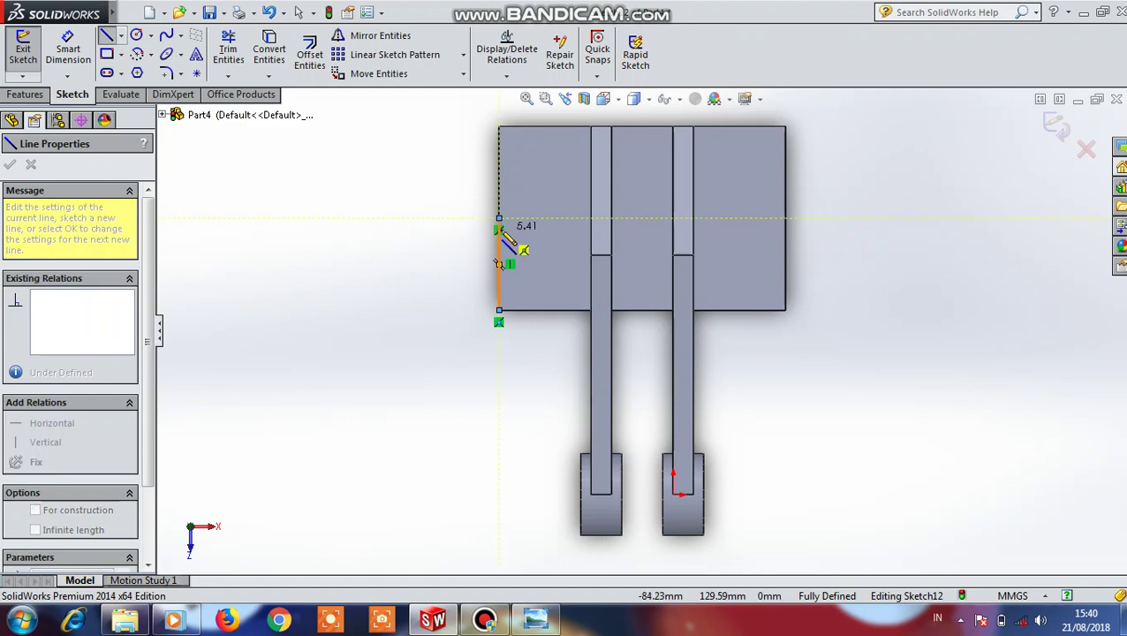
left_click(549, 218)
Dimension the vertical line as a driven 45 and the horizontal line to 22 mm
left_click(68, 49)
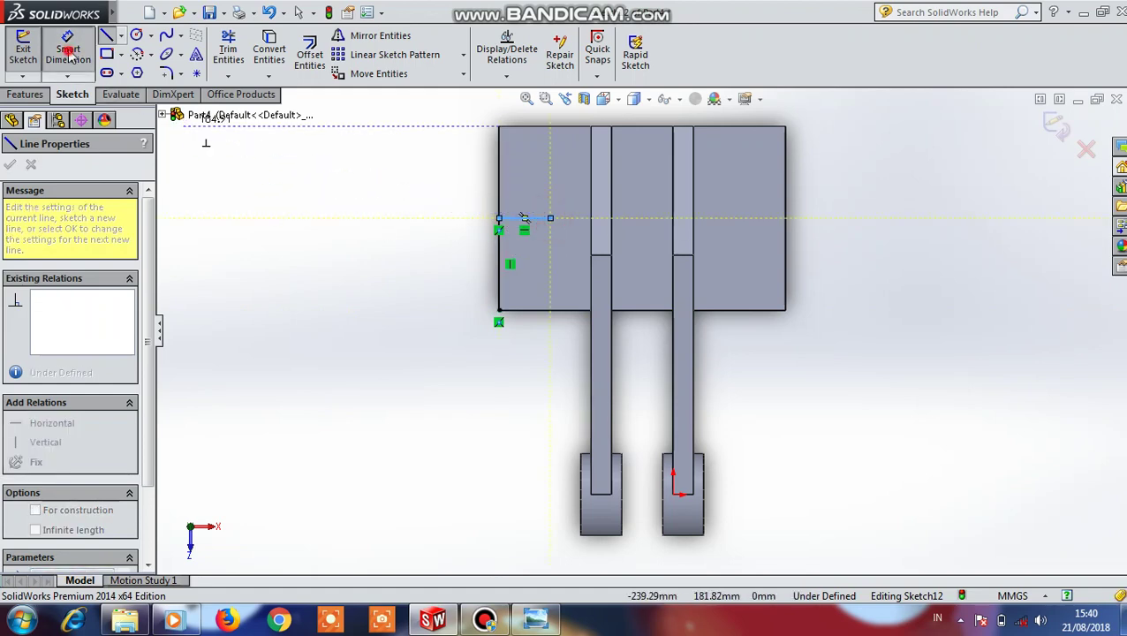
left_click(501, 271)
left_click(473, 271)
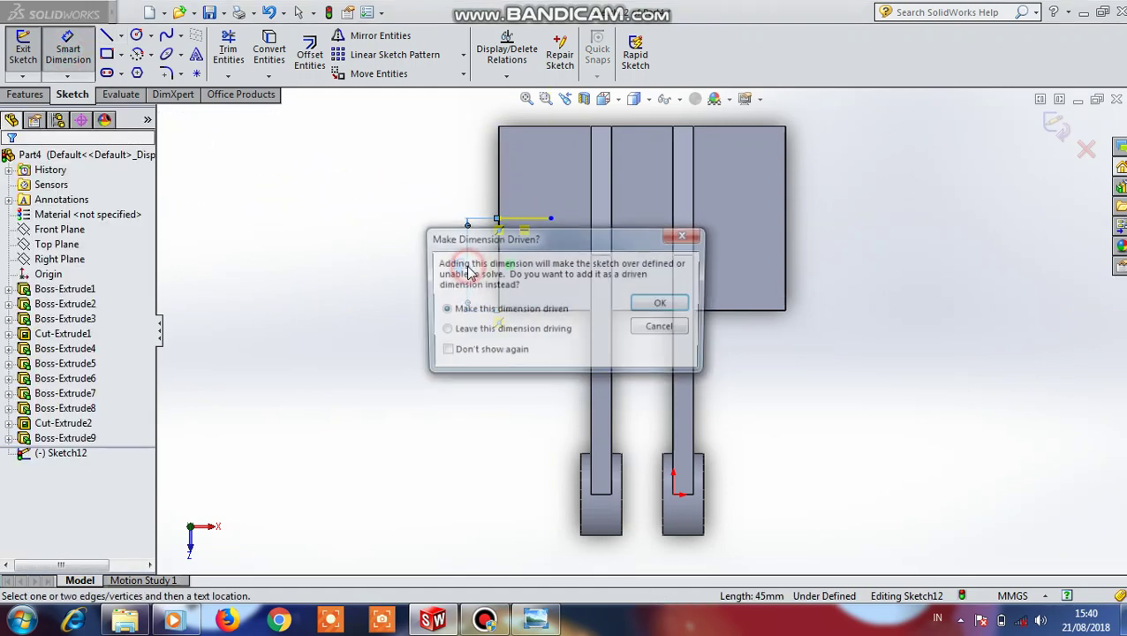
left_click(656, 306)
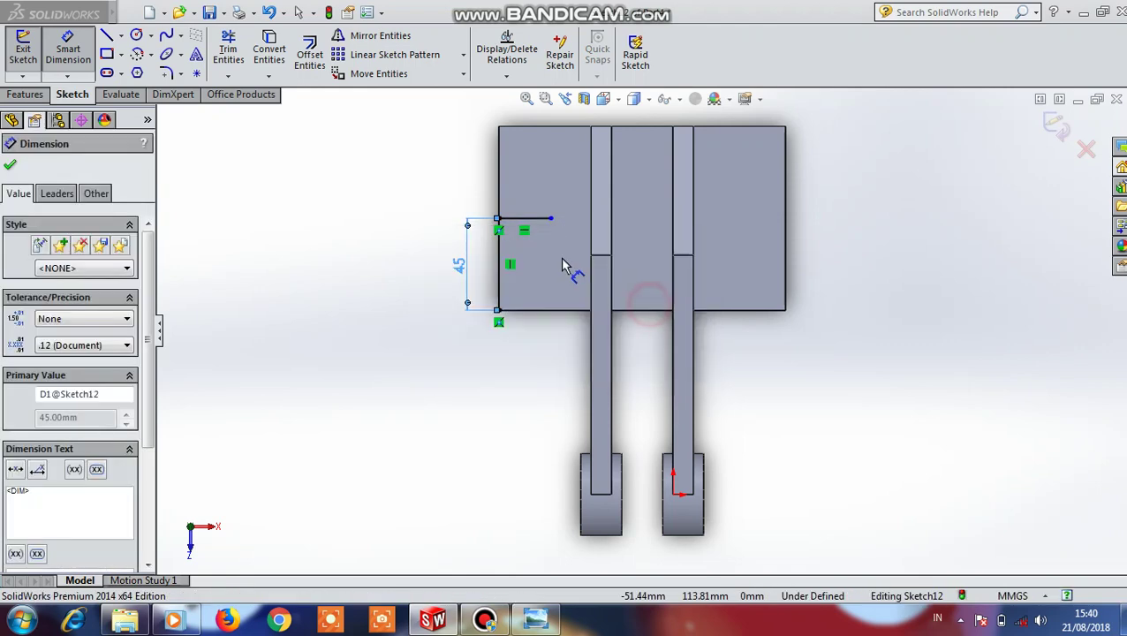
left_click(521, 218)
left_click(519, 193)
type("22")
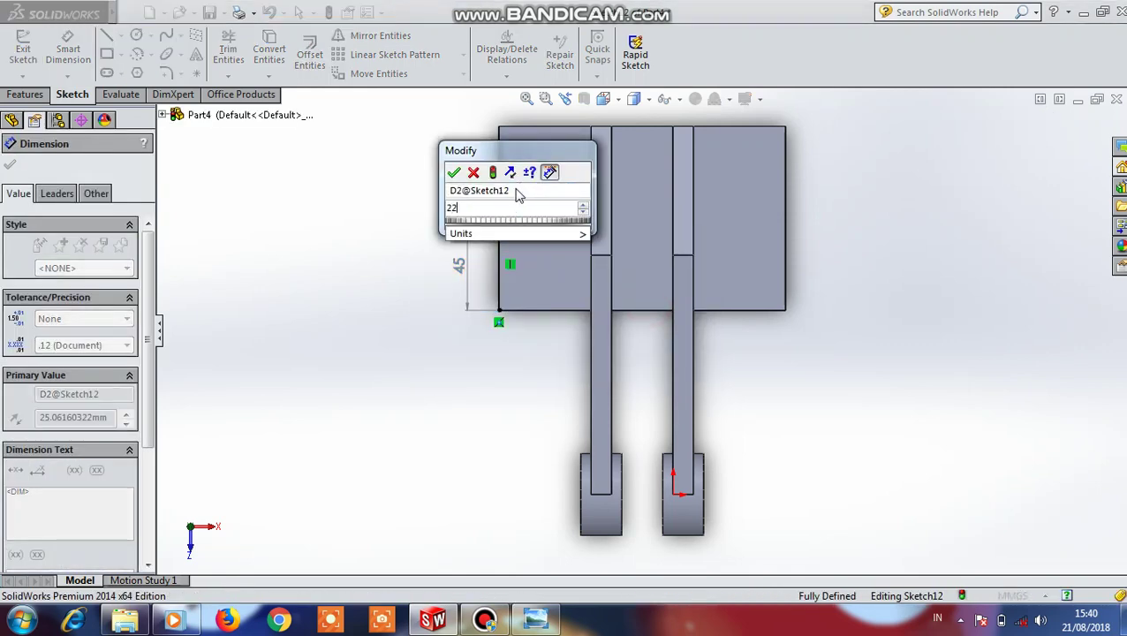
left_click(454, 174)
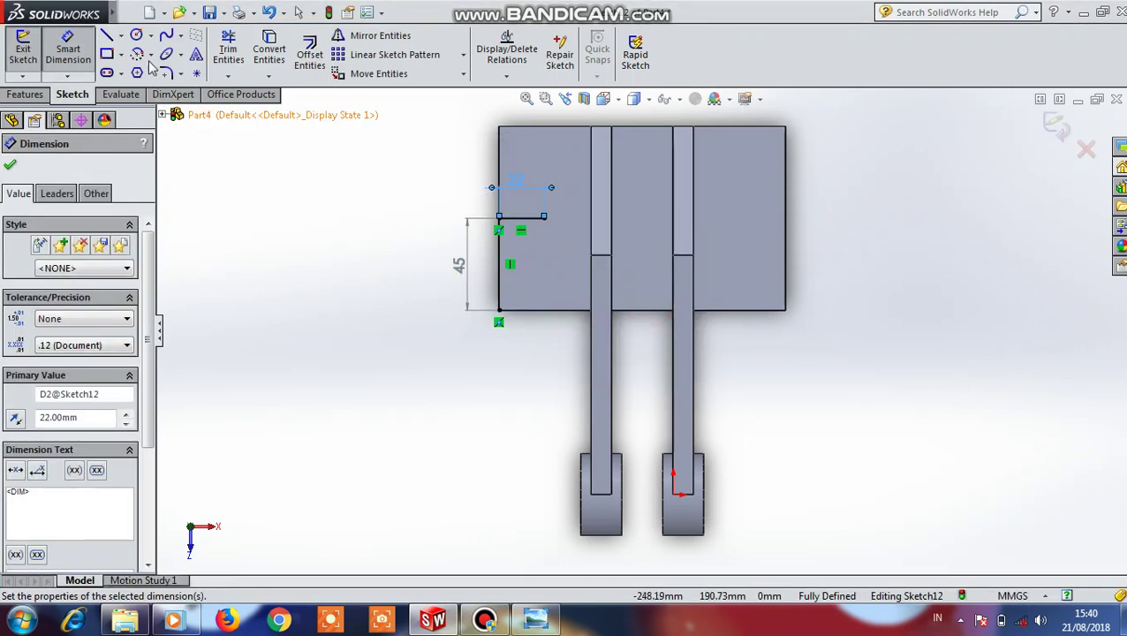
Draw a circle at the 22 mm line's end and dimension it Ø16
left_click(137, 37)
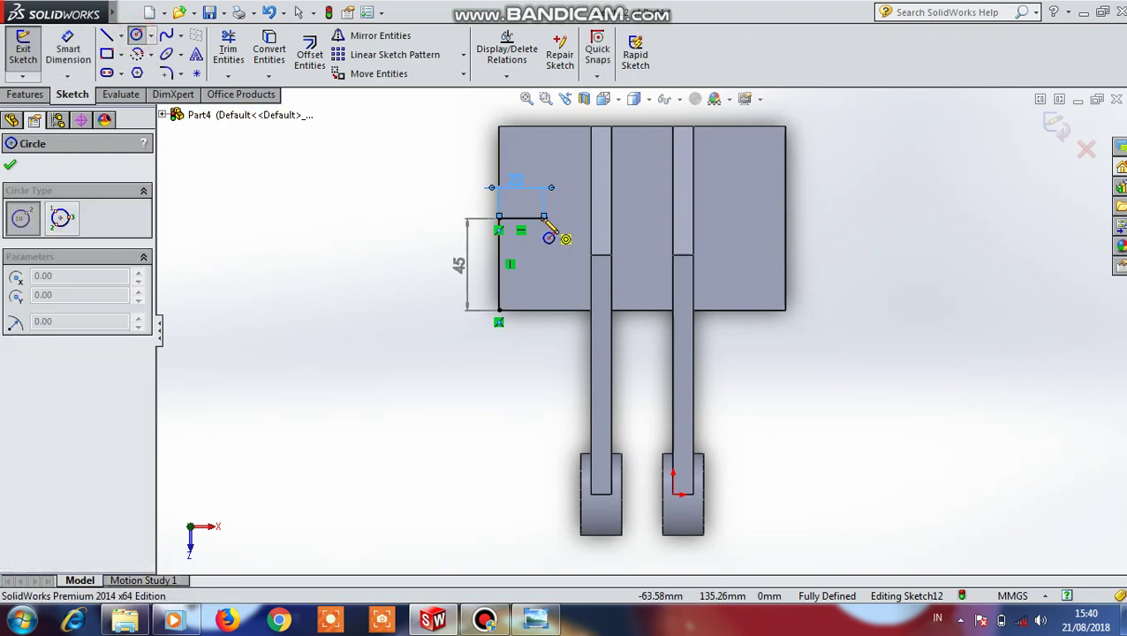
left_click(543, 218)
left_click(562, 235)
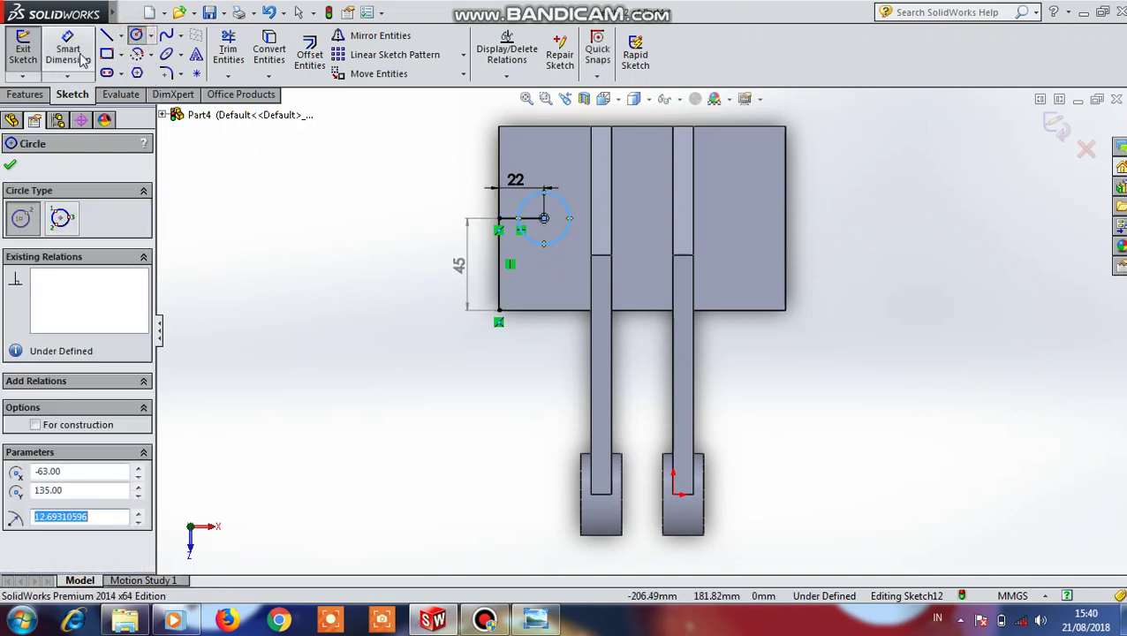
left_click(79, 56)
left_click(566, 237)
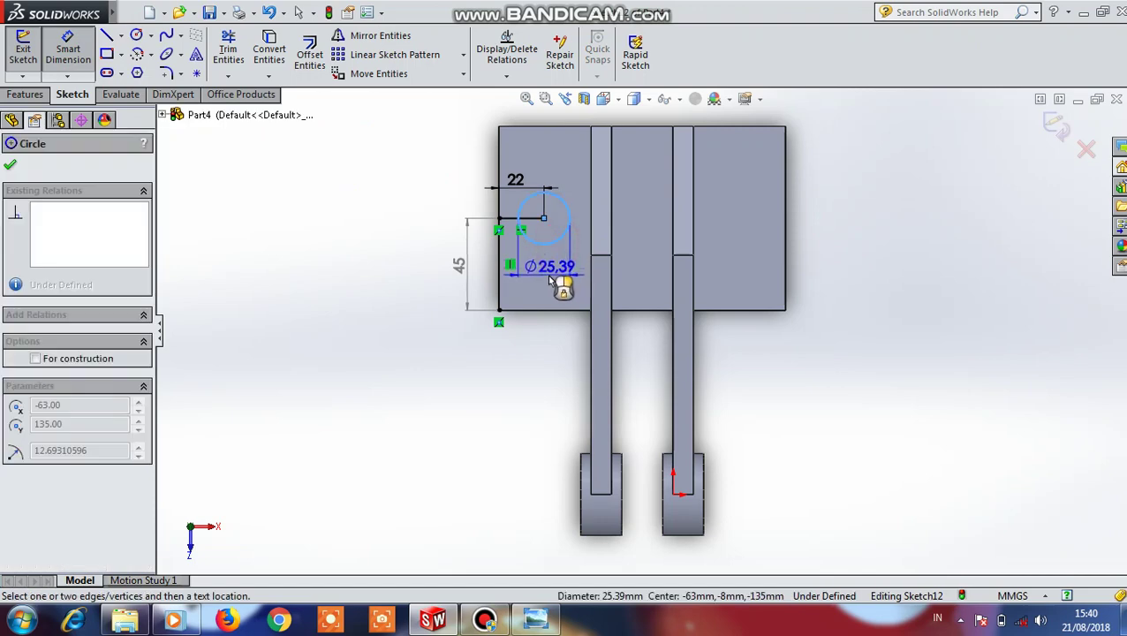
left_click(562, 282)
type("16")
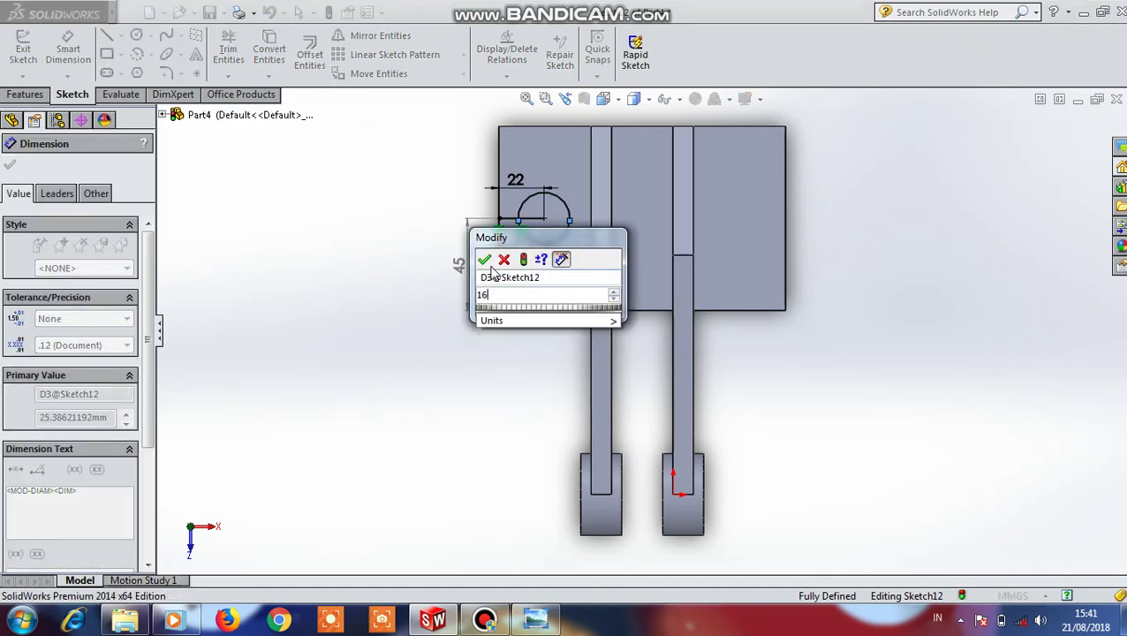
left_click(486, 258)
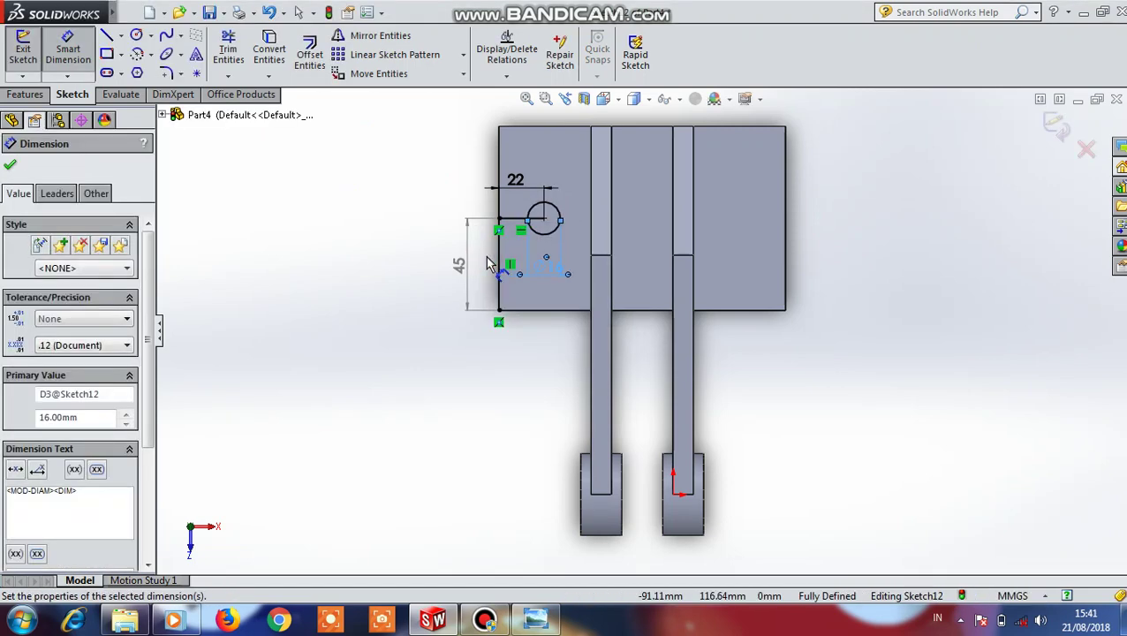
left_click(26, 95)
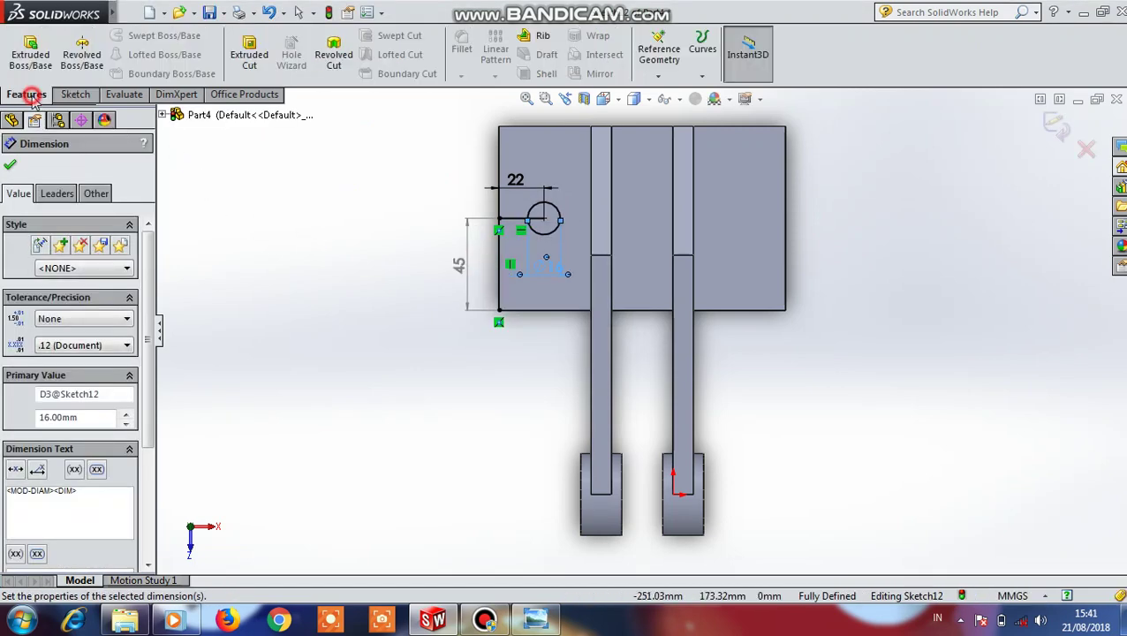
Cut the Ø16 circle Blind 45 mm into the base block to form its hole
left_click(249, 55)
left_click(549, 220)
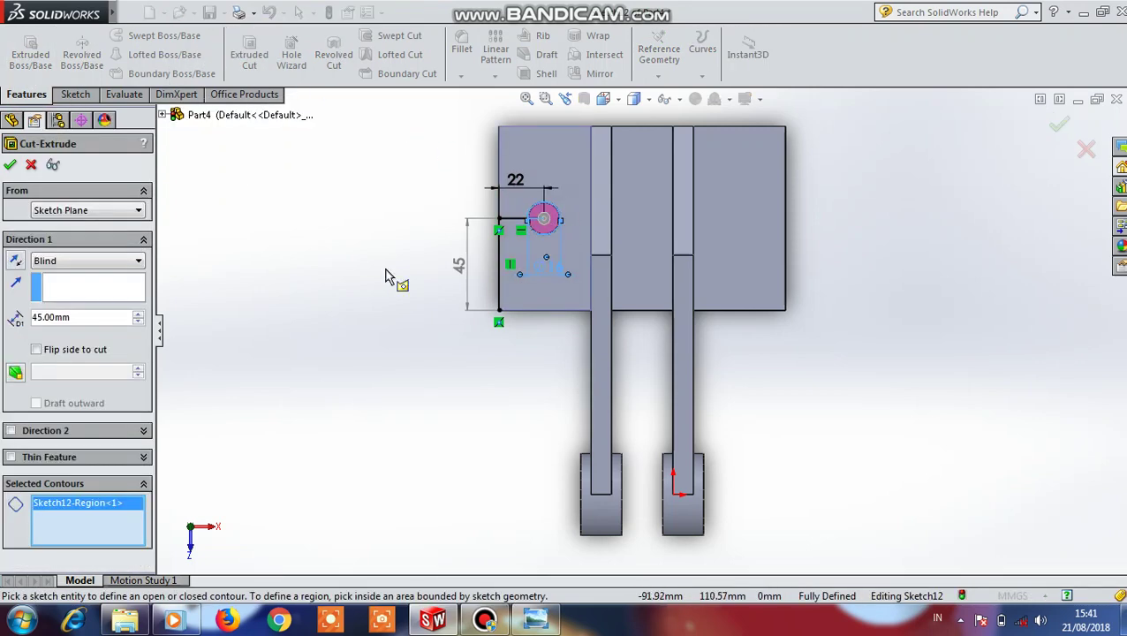
middle_click_drag(284, 296, 189, 336)
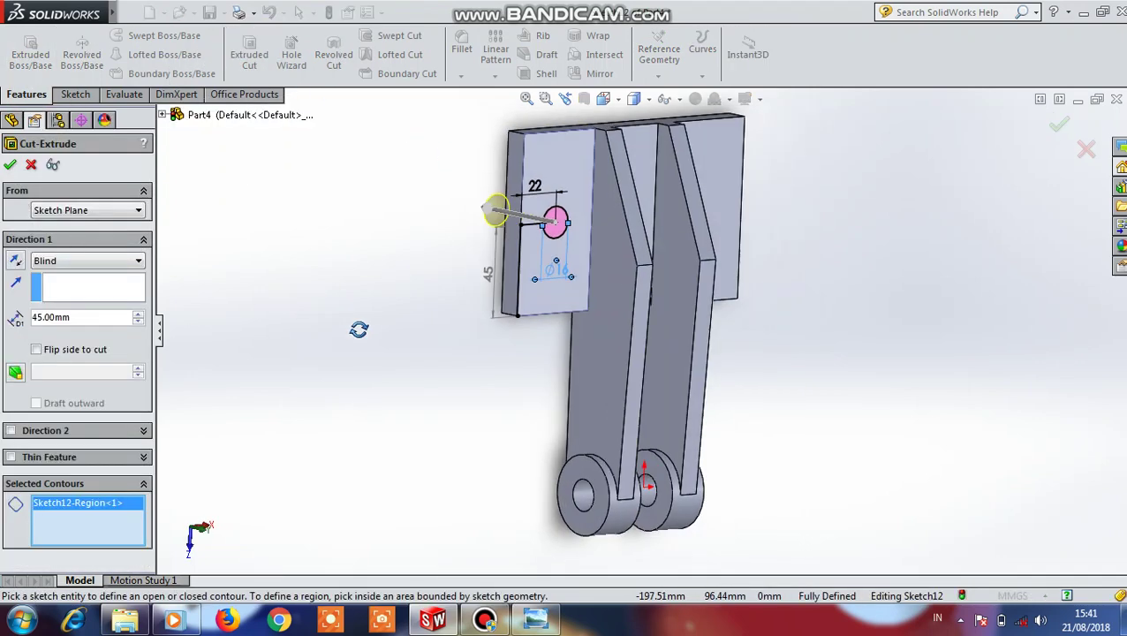
left_click(10, 166)
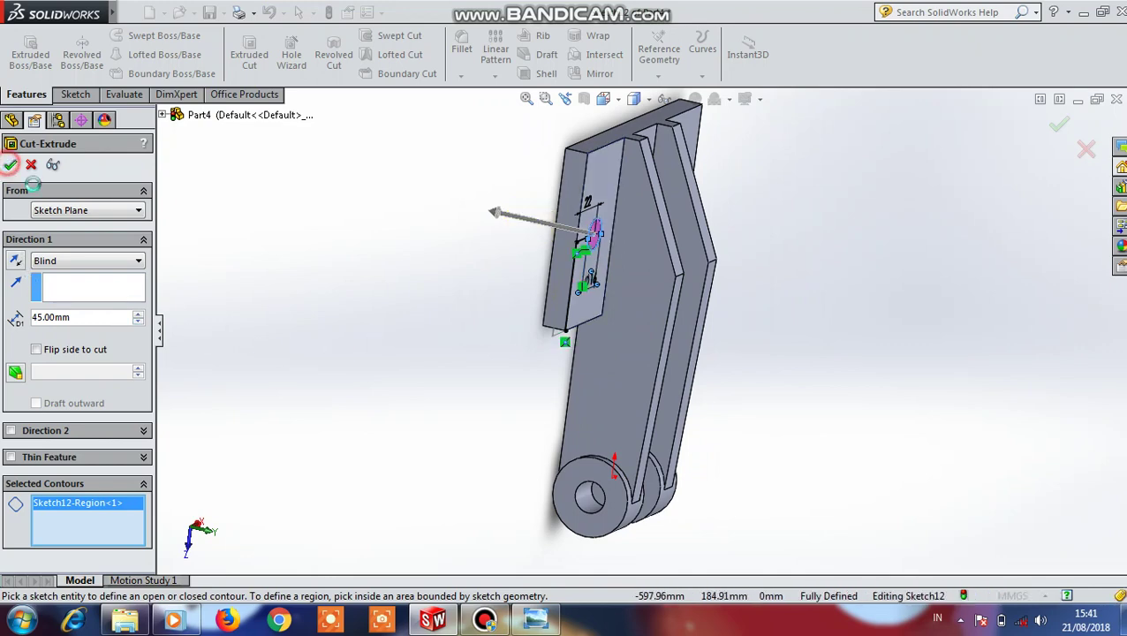
middle_click_drag(791, 329, 759, 266)
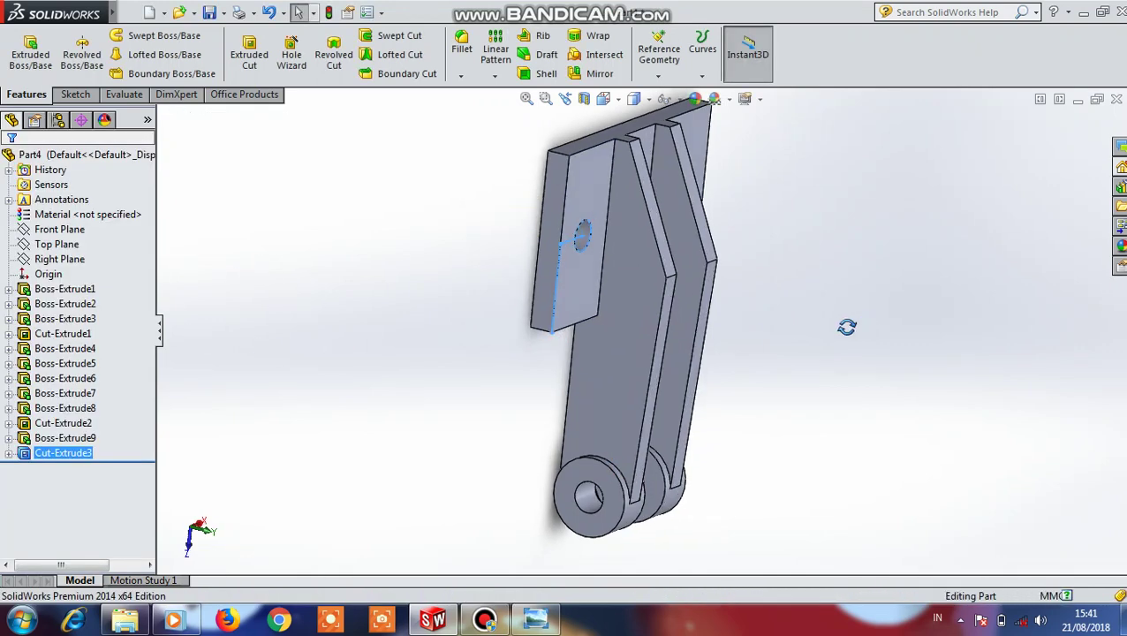
left_click(726, 225)
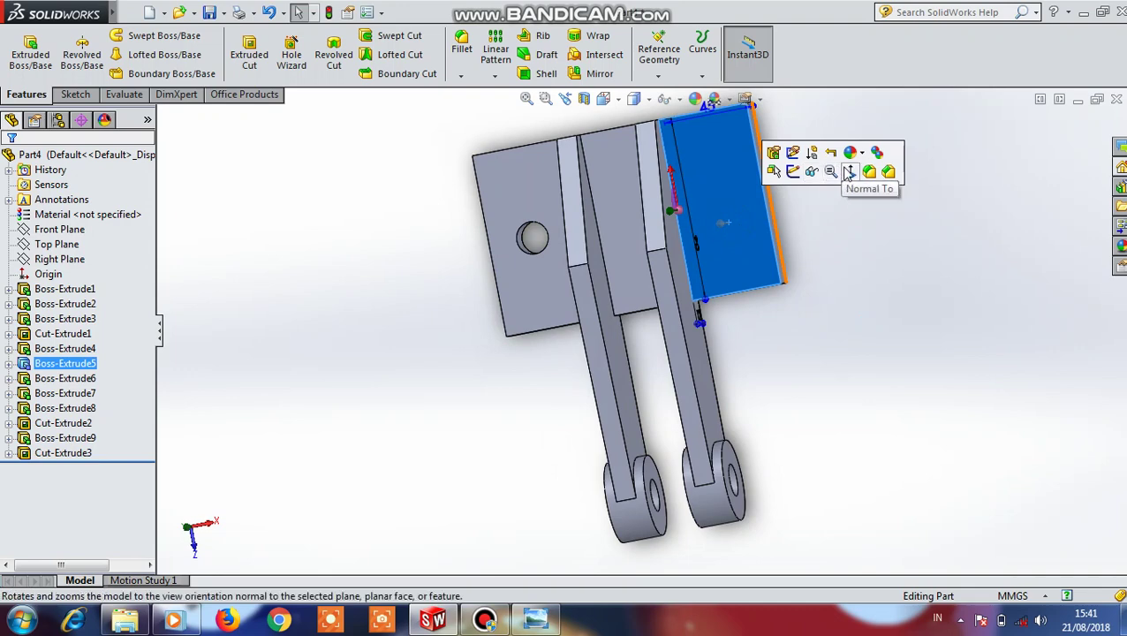
Sketch on the right flange face, drawing vertical and horizontal locating lines from its corner
left_click(829, 172)
left_click(807, 147)
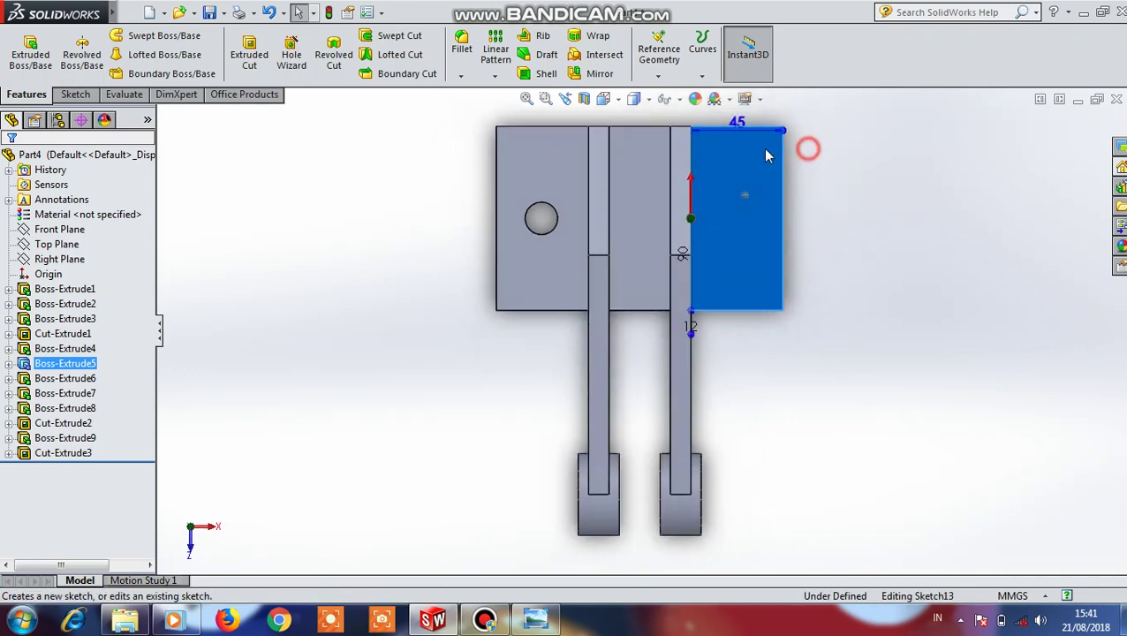
left_click(105, 37)
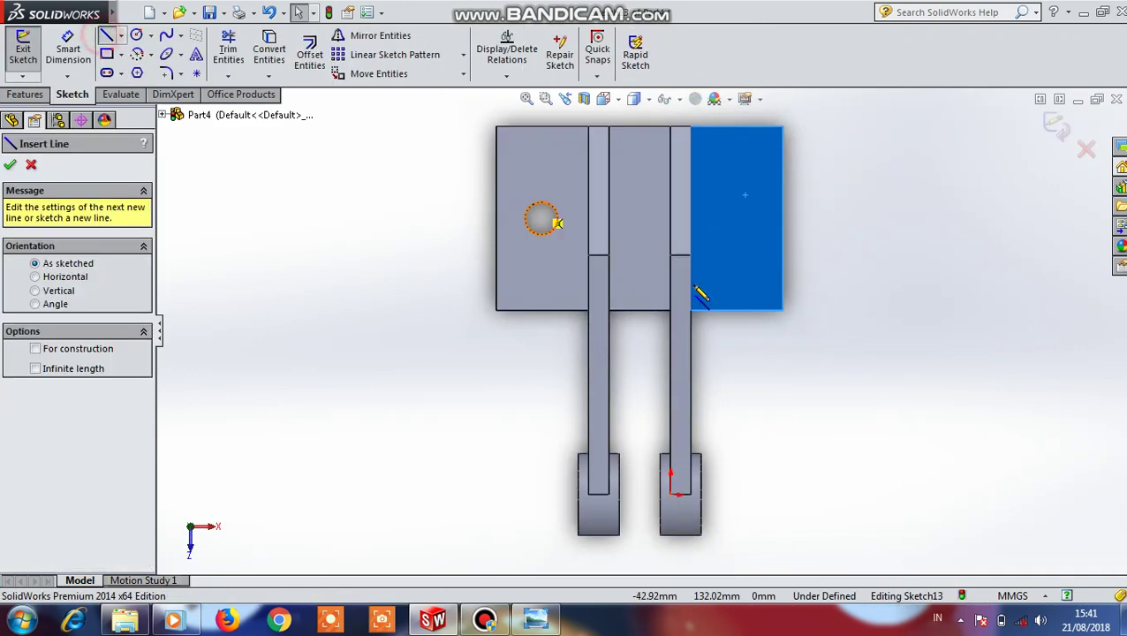
left_click(783, 311)
left_click(783, 217)
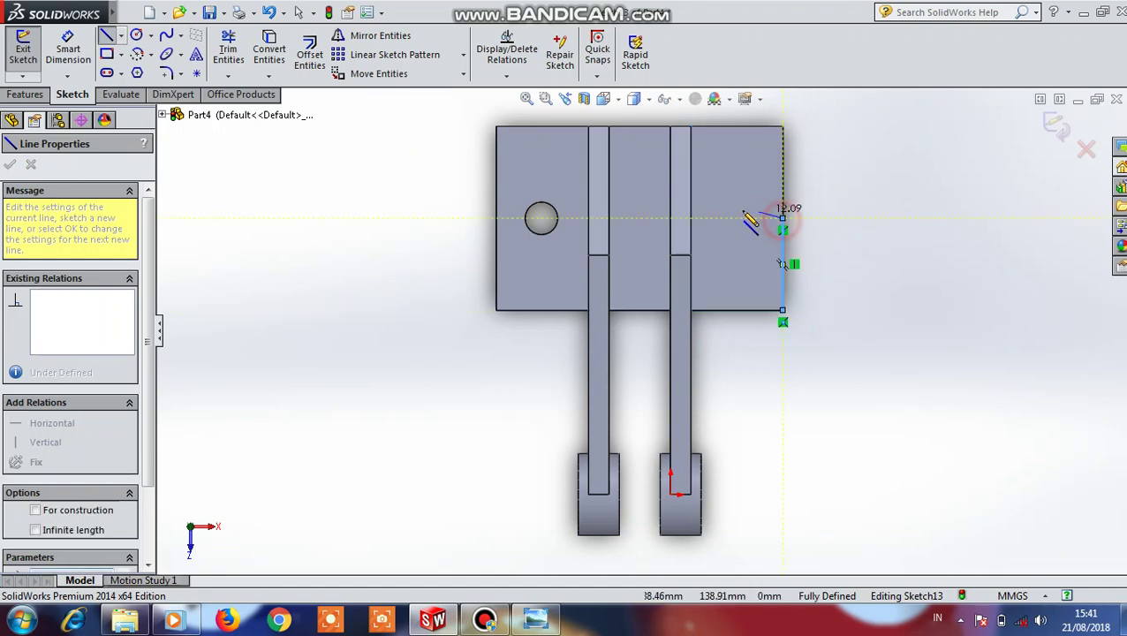
left_click(728, 217)
Dimension the vertical line as a driven 45 mm and the horizontal line to 22 mm
left_click(59, 48)
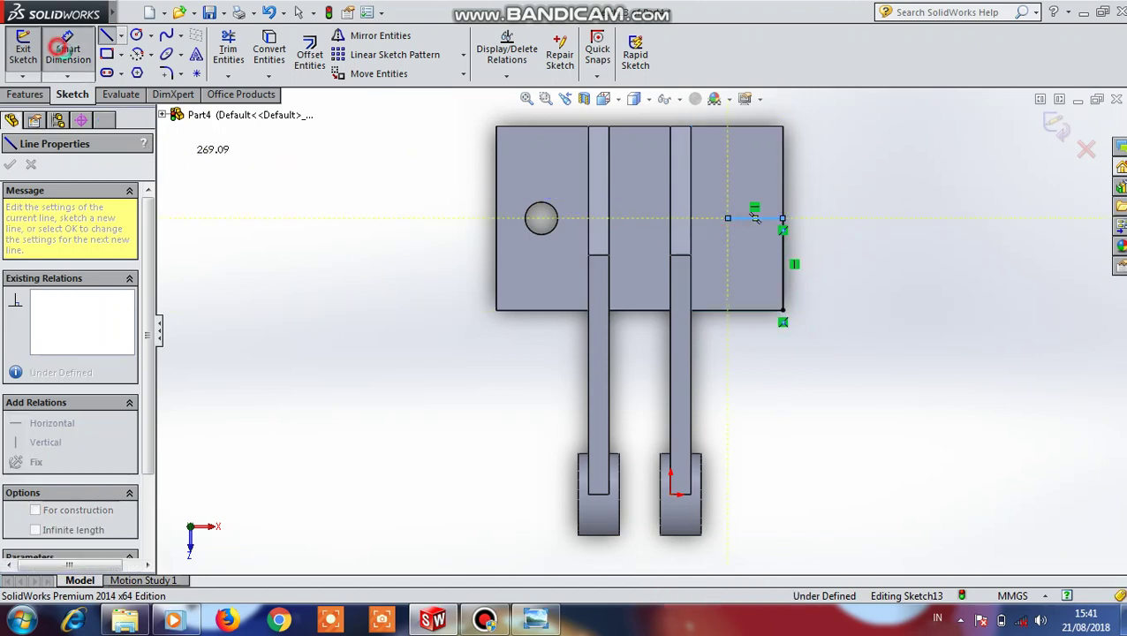
left_click(786, 280)
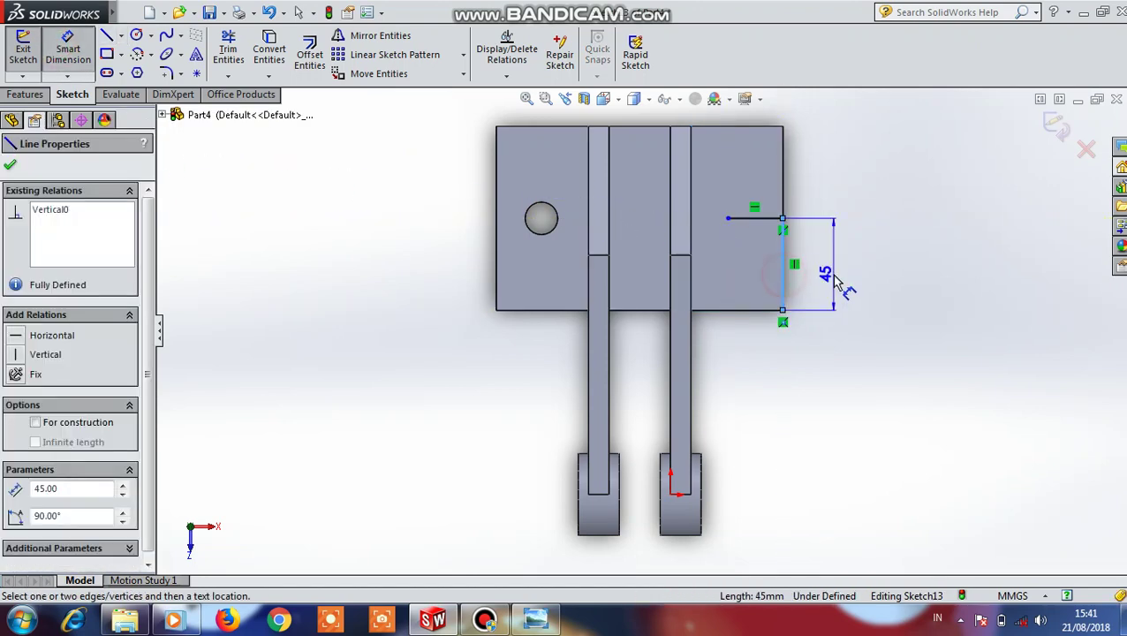
left_click(826, 274)
left_click(679, 303)
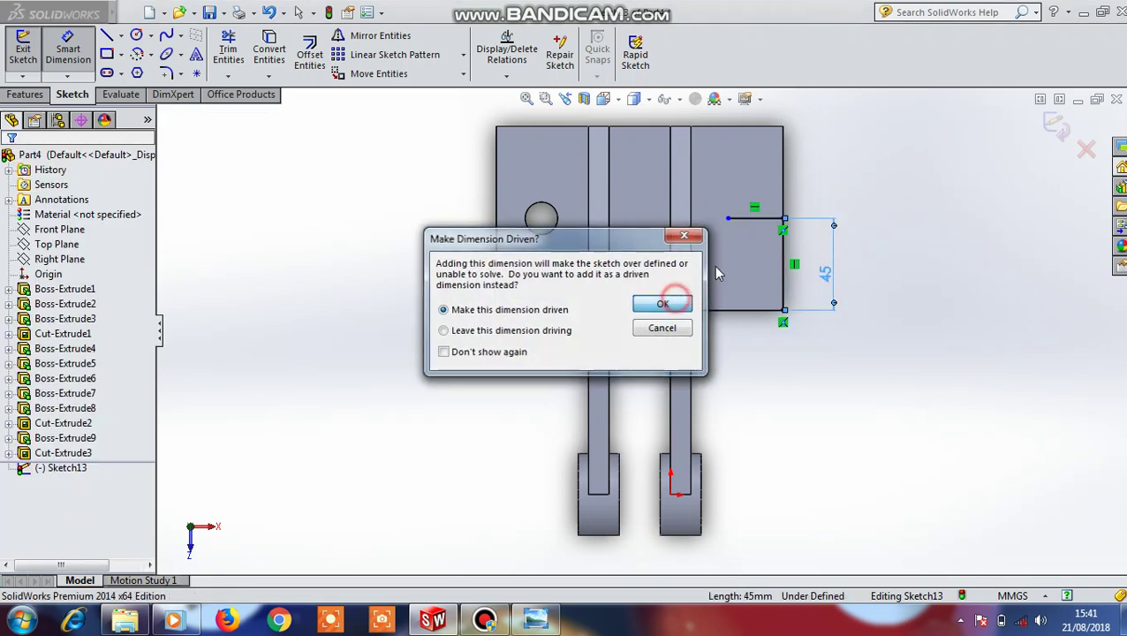
left_click(754, 218)
left_click(756, 188)
type("22")
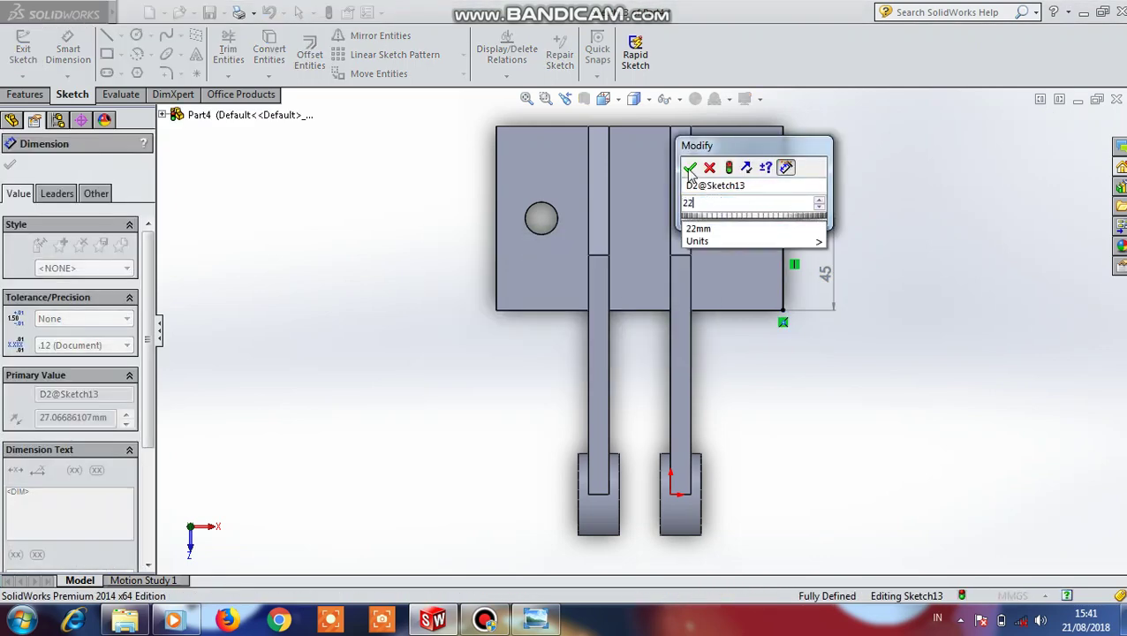
left_click(690, 169)
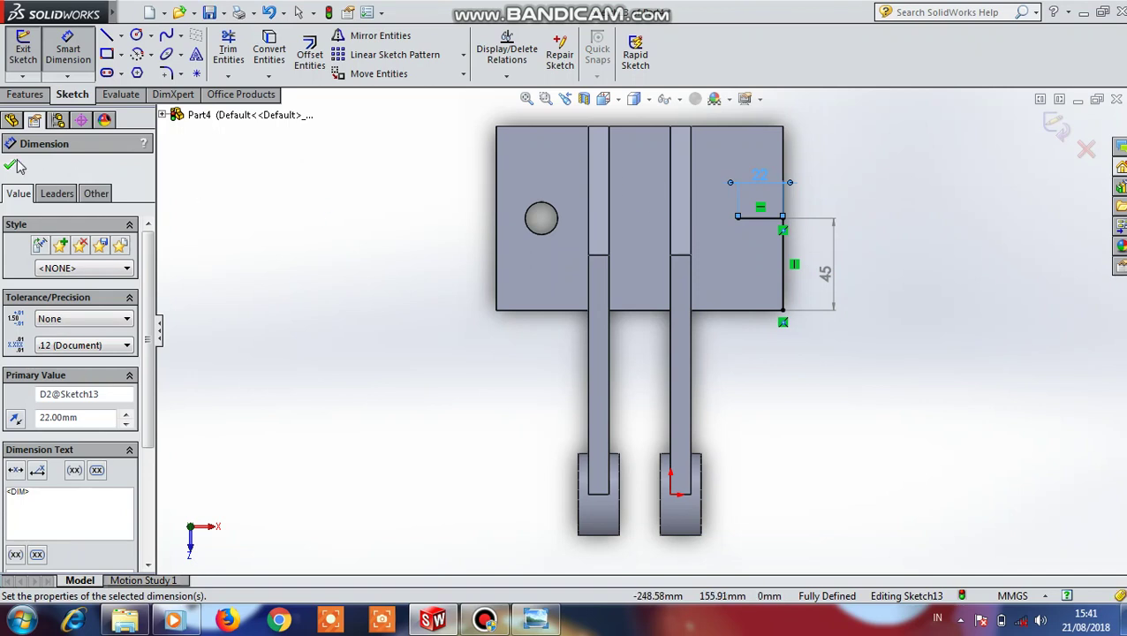
Draw a circle at the horizontal line's end and dimension it Ø16
left_click(137, 34)
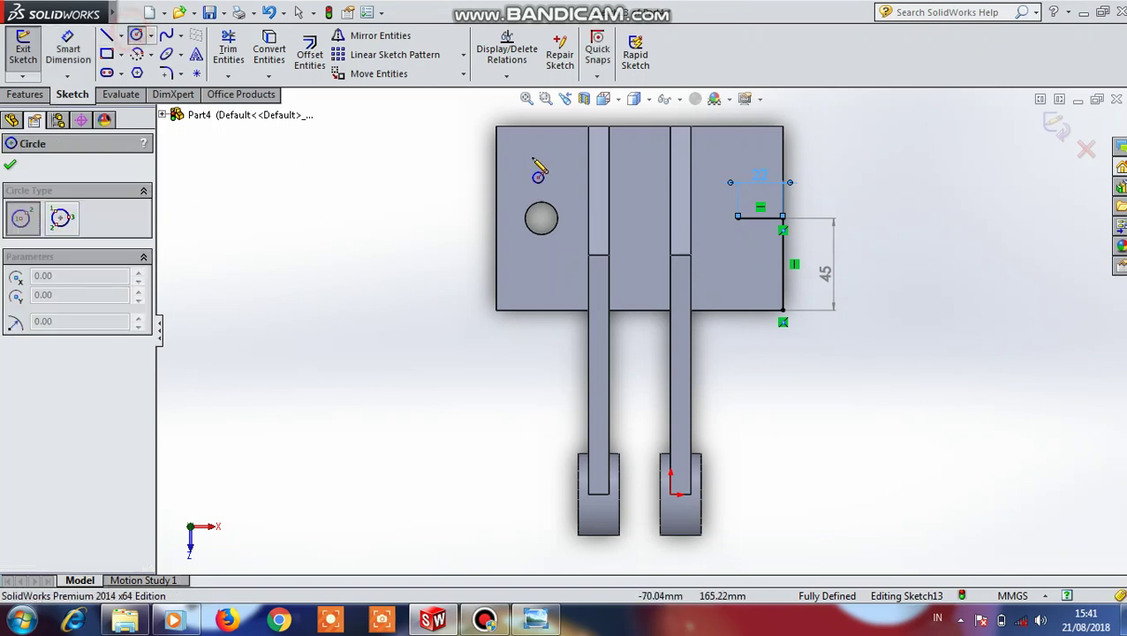
left_click(738, 219)
left_click(738, 237)
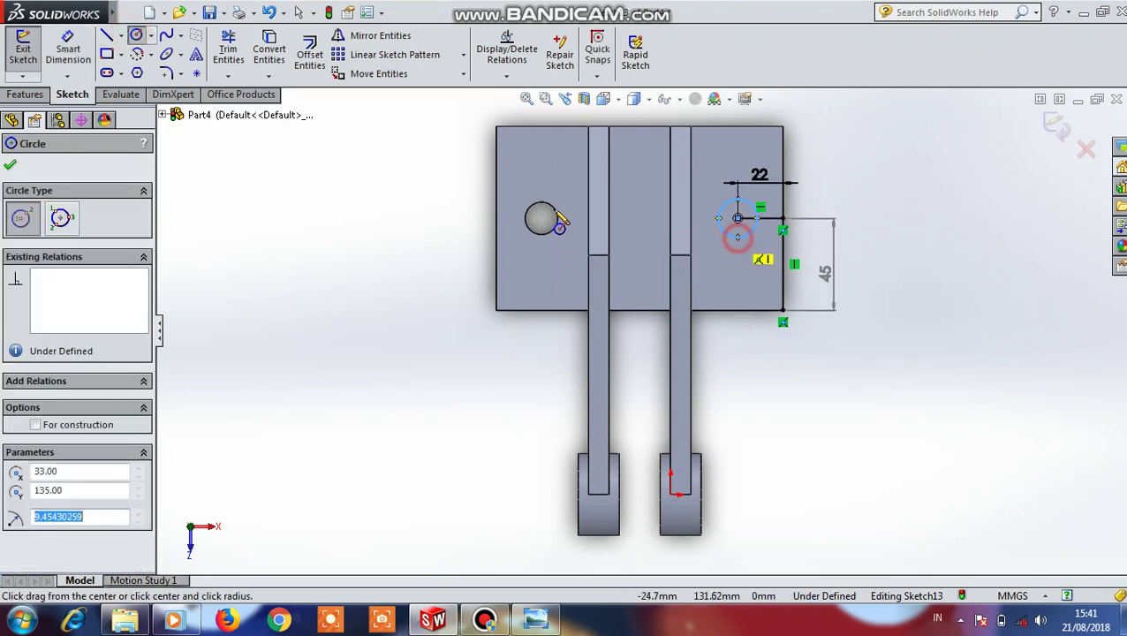
left_click(69, 59)
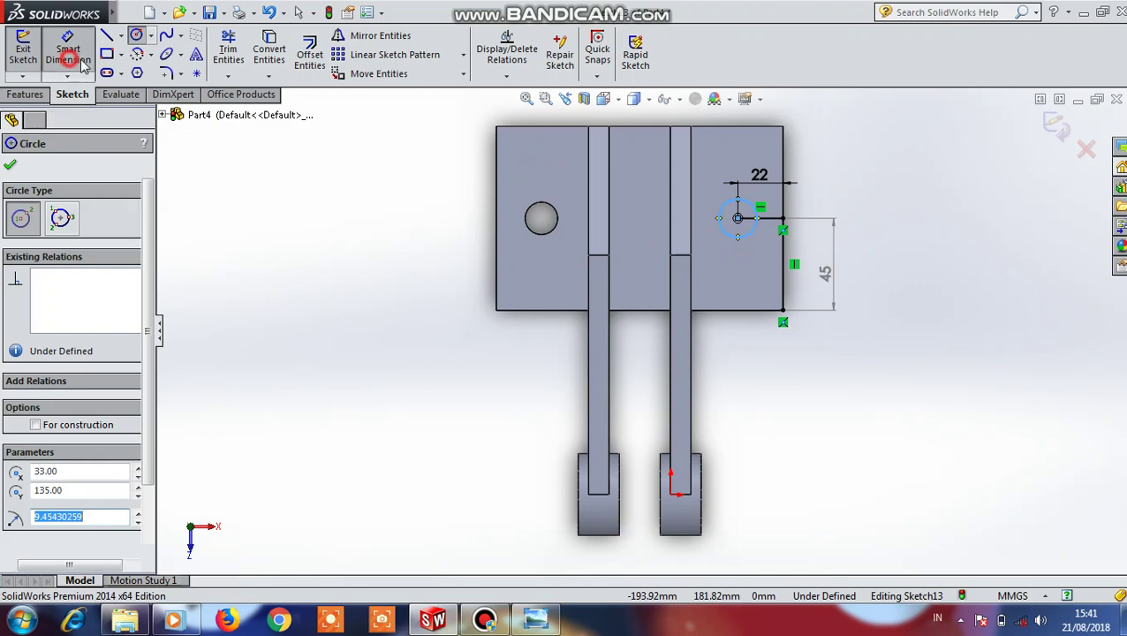
left_click(742, 243)
left_click(753, 275)
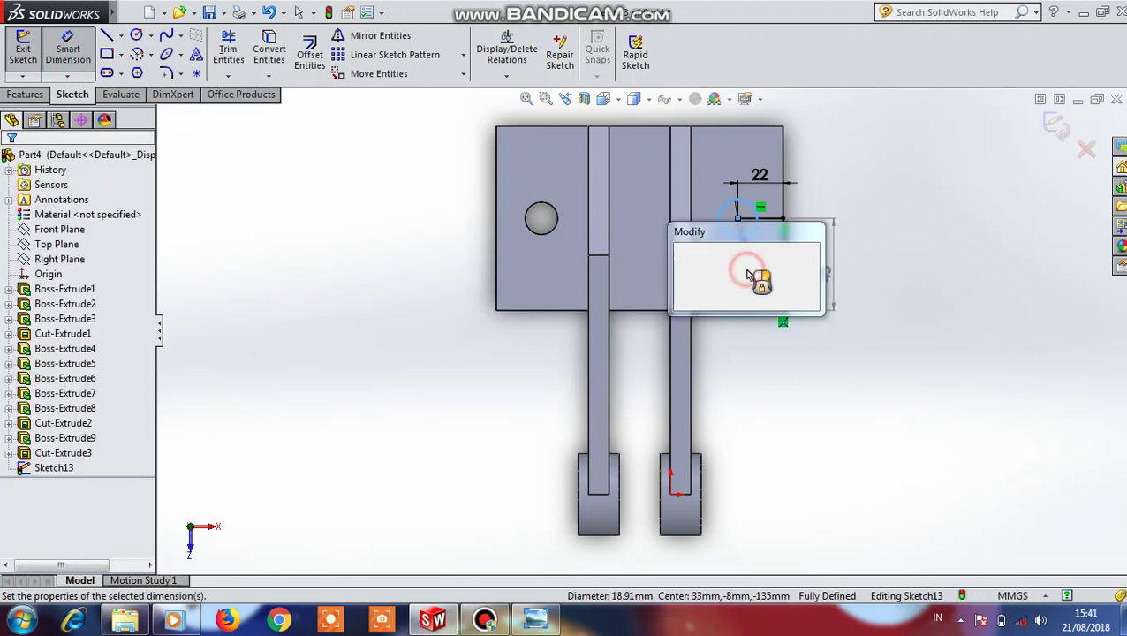
type("16")
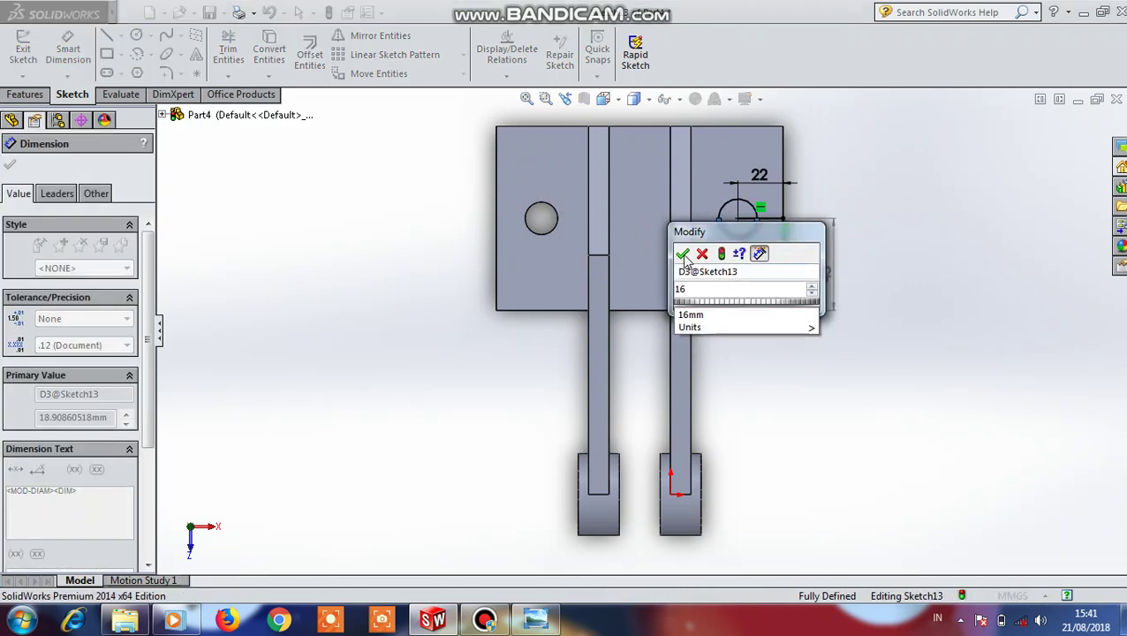
left_click(684, 256)
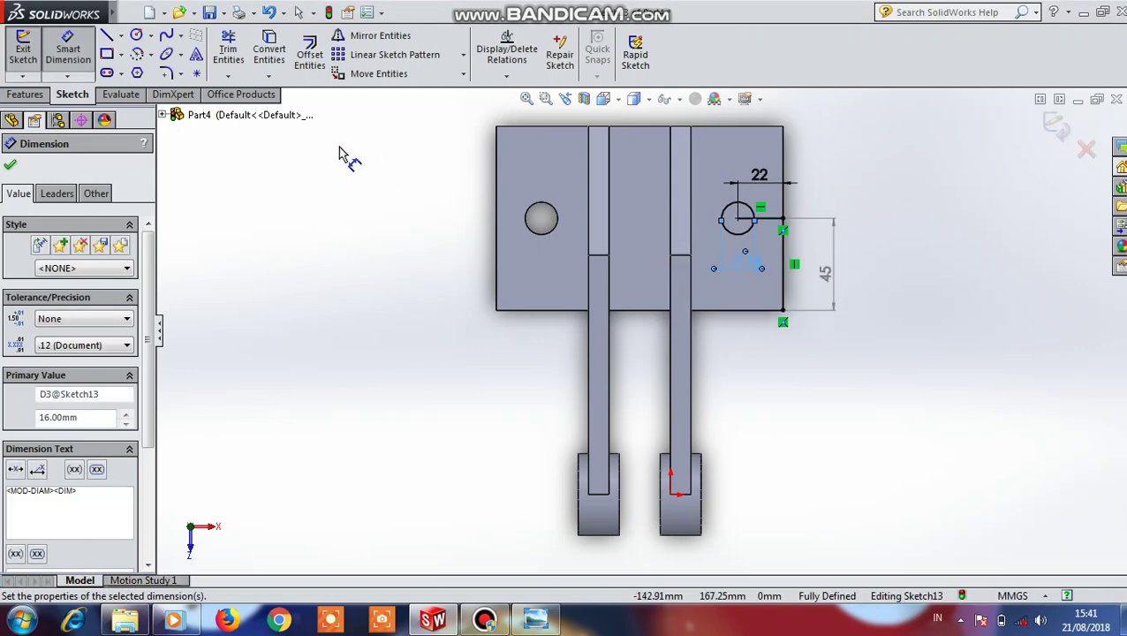
left_click(27, 94)
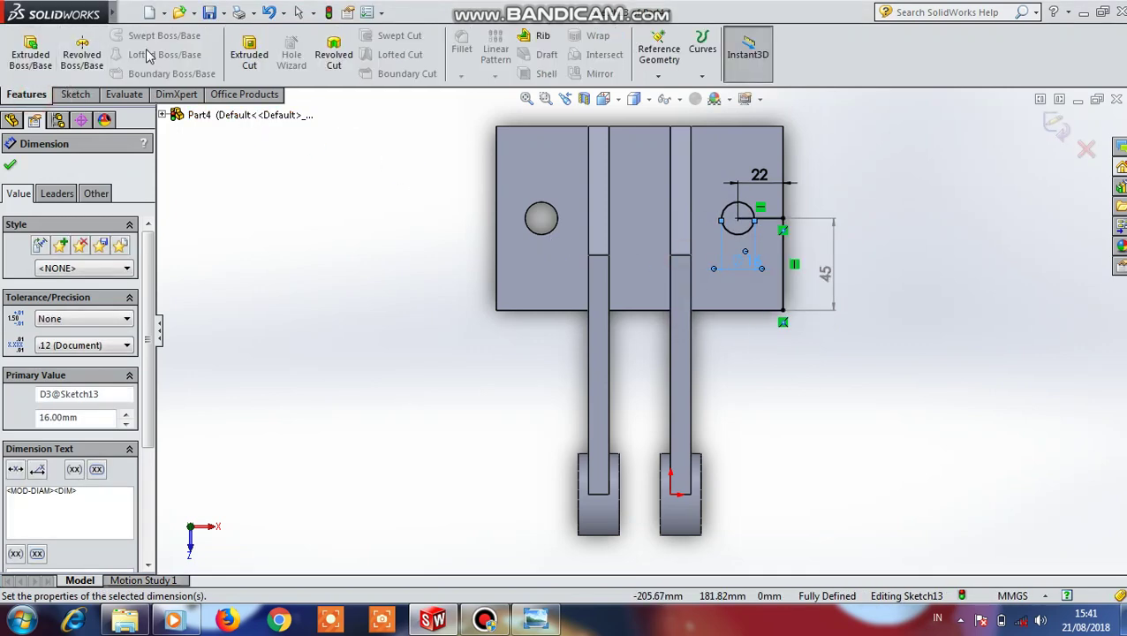
Extrude-cut the Sketch13 Ø16 circle Blind 45 mm into the second base block
left_click(247, 55)
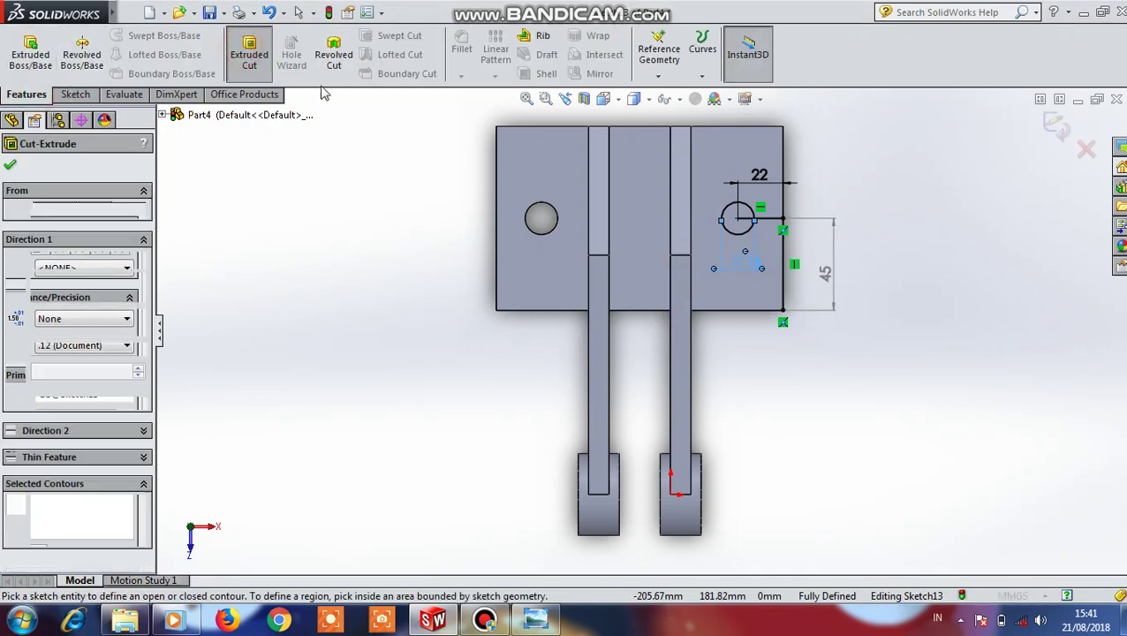
left_click(737, 221)
middle_click_drag(851, 240, 784, 321)
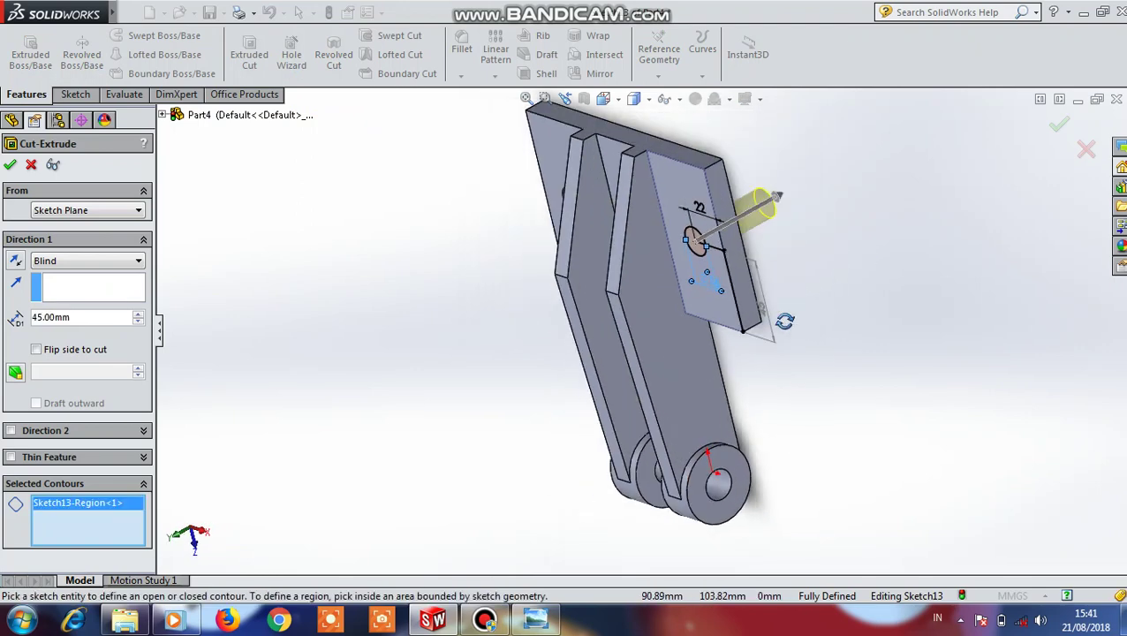
left_click(10, 166)
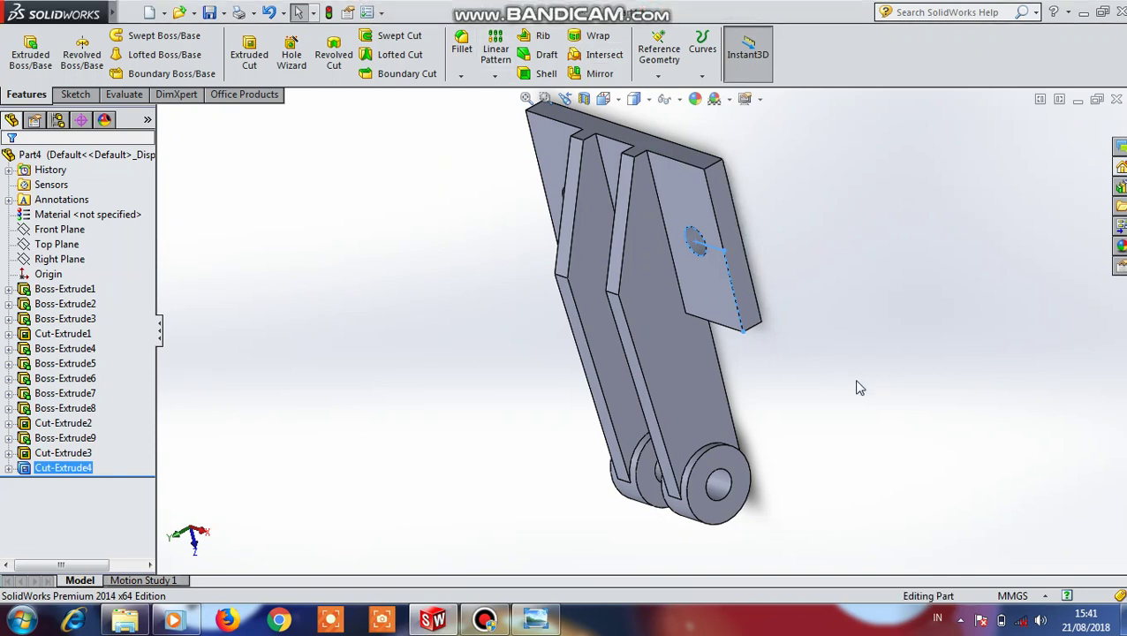
middle_click_drag(861, 414, 878, 324)
left_click(879, 323)
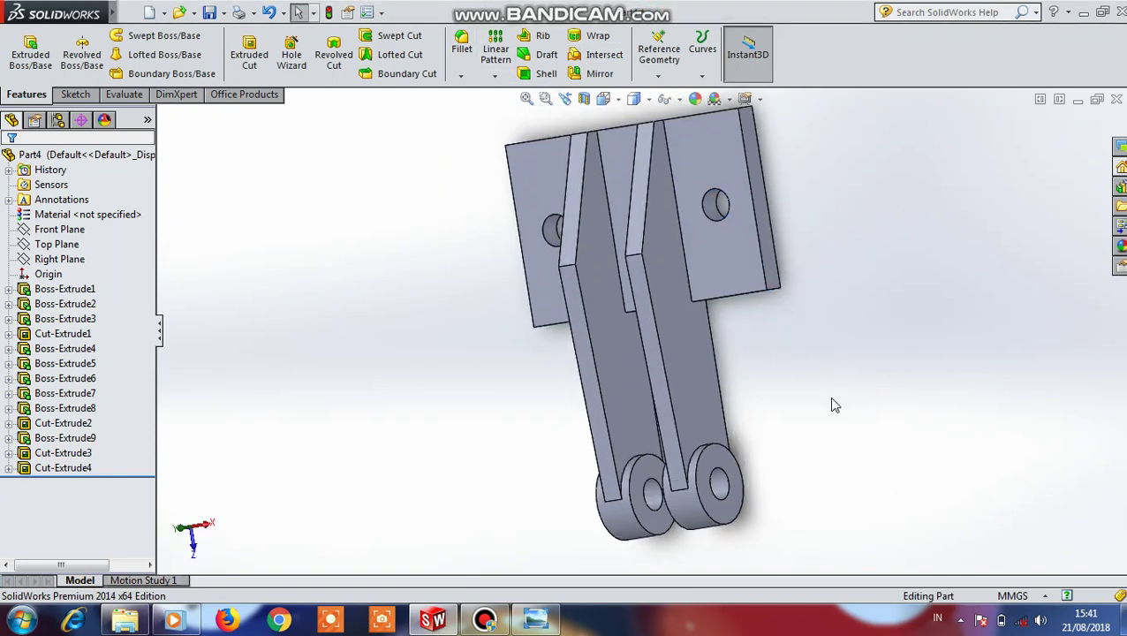
middle_click_drag(836, 405, 885, 310)
mouse_move(825, 433)
middle_mouse_down()
mouse_move(831, 403)
mouse_move(780, 342)
mouse_move(794, 298)
middle_mouse_up()
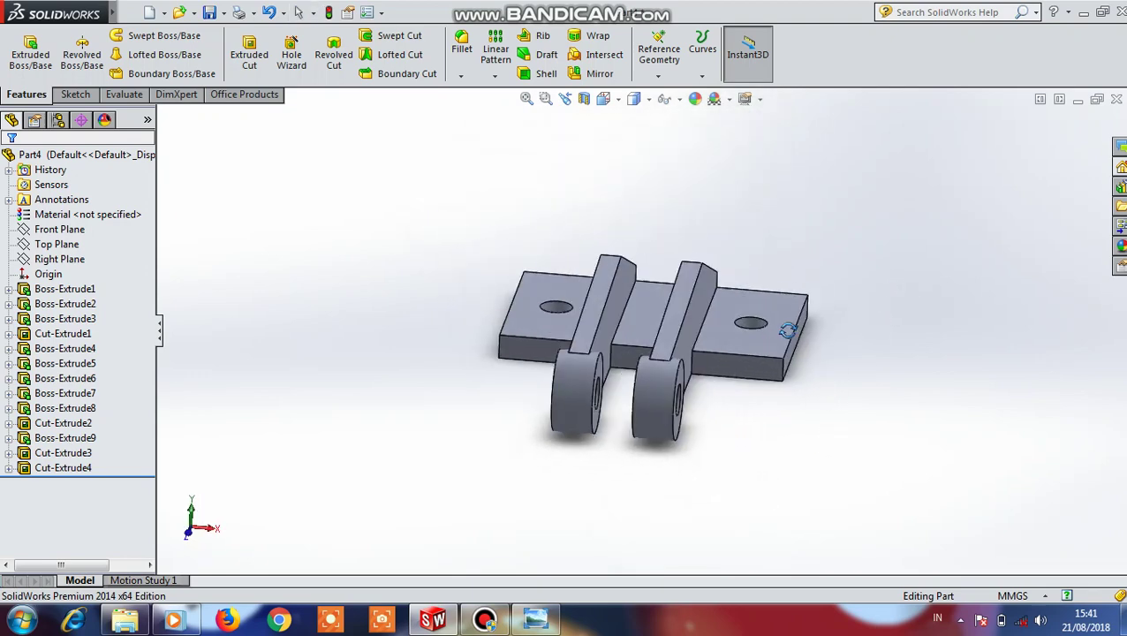
left_click(604, 98)
left_click(623, 157)
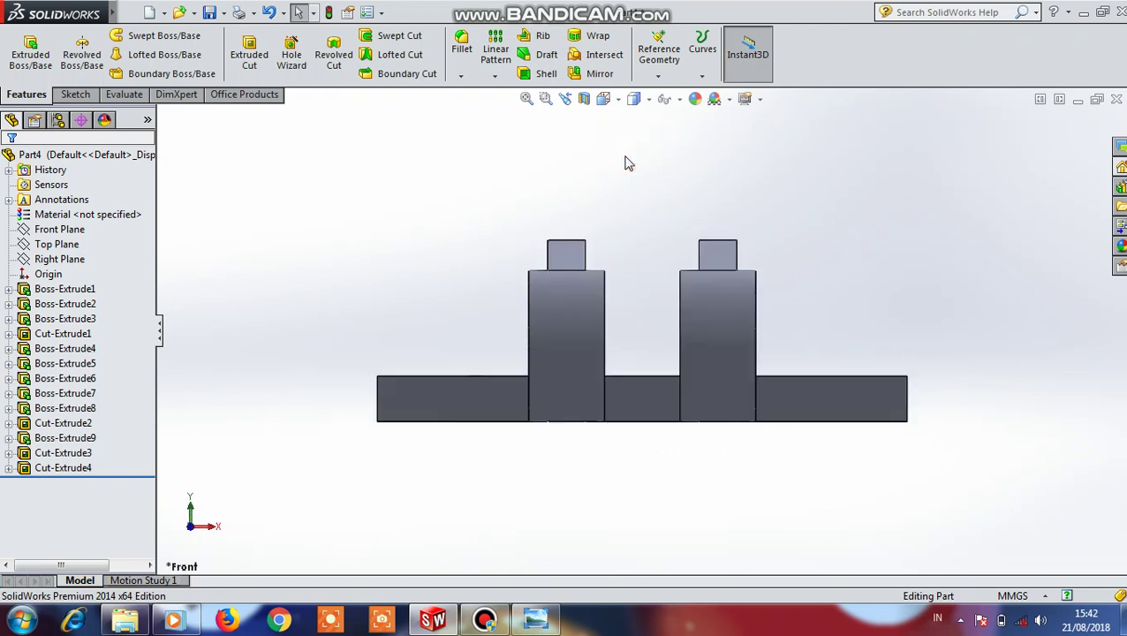
left_click(604, 98)
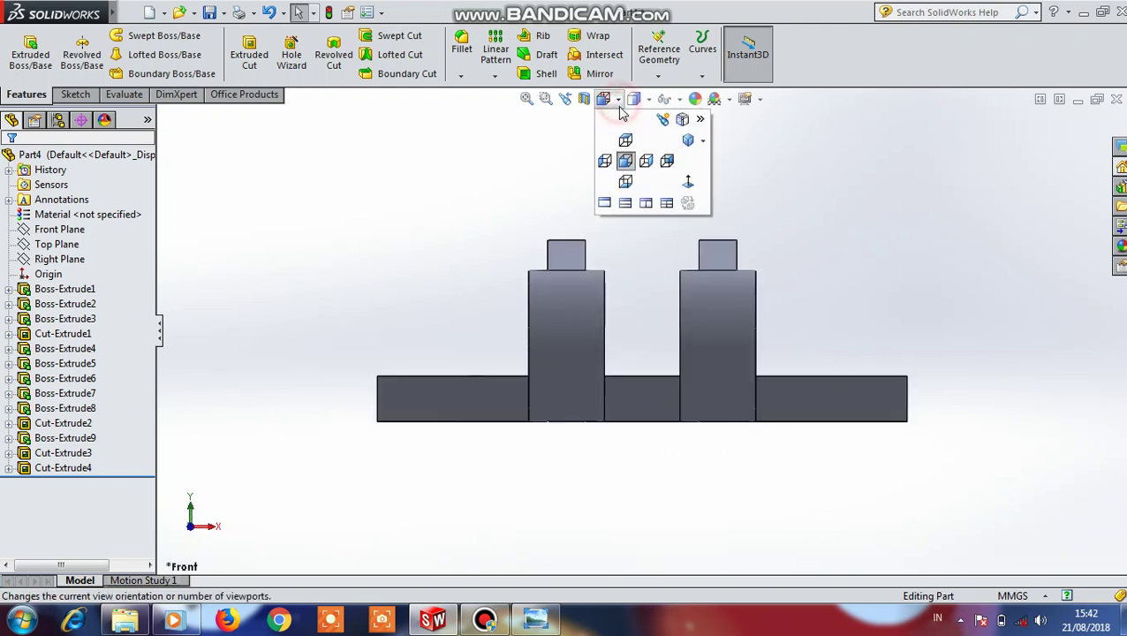
left_click(651, 163)
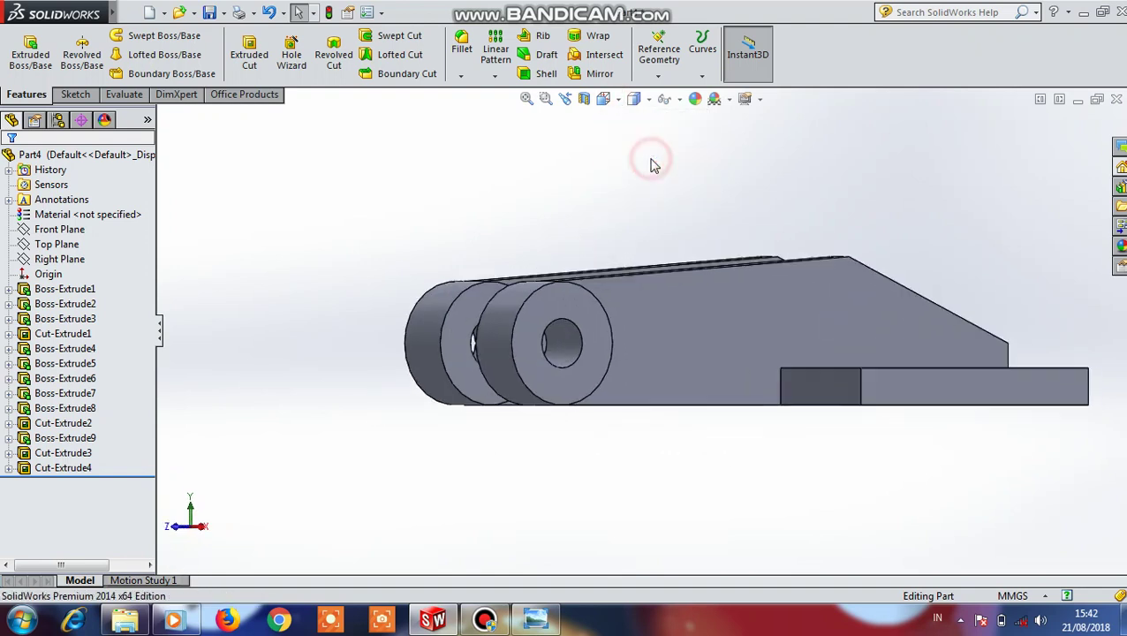
left_click(606, 99)
left_click(667, 161)
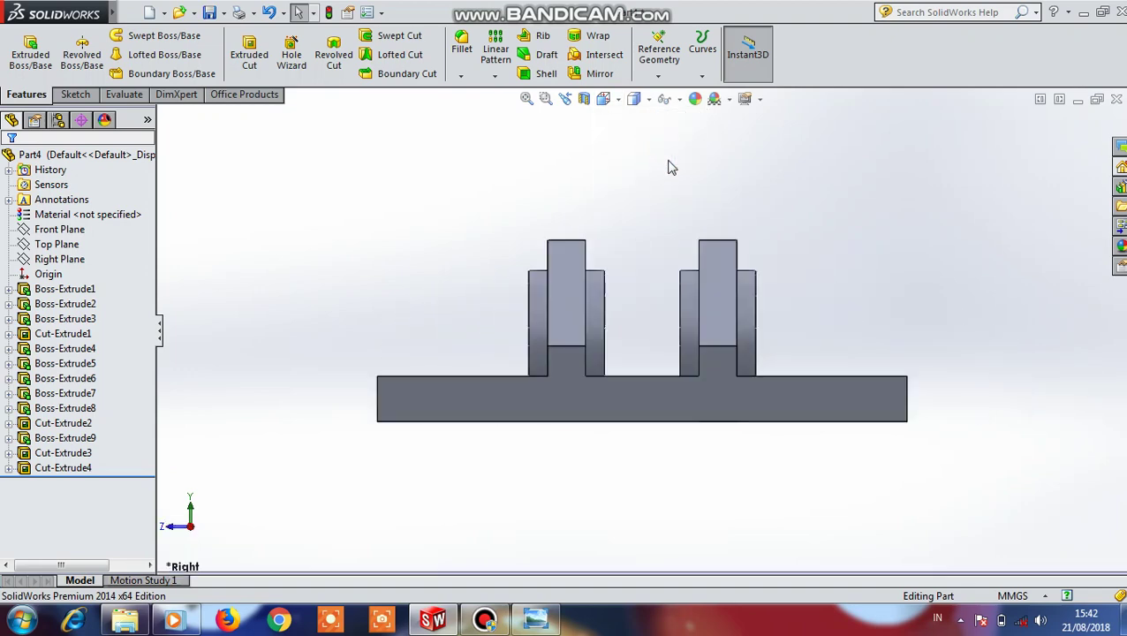
left_click(618, 101)
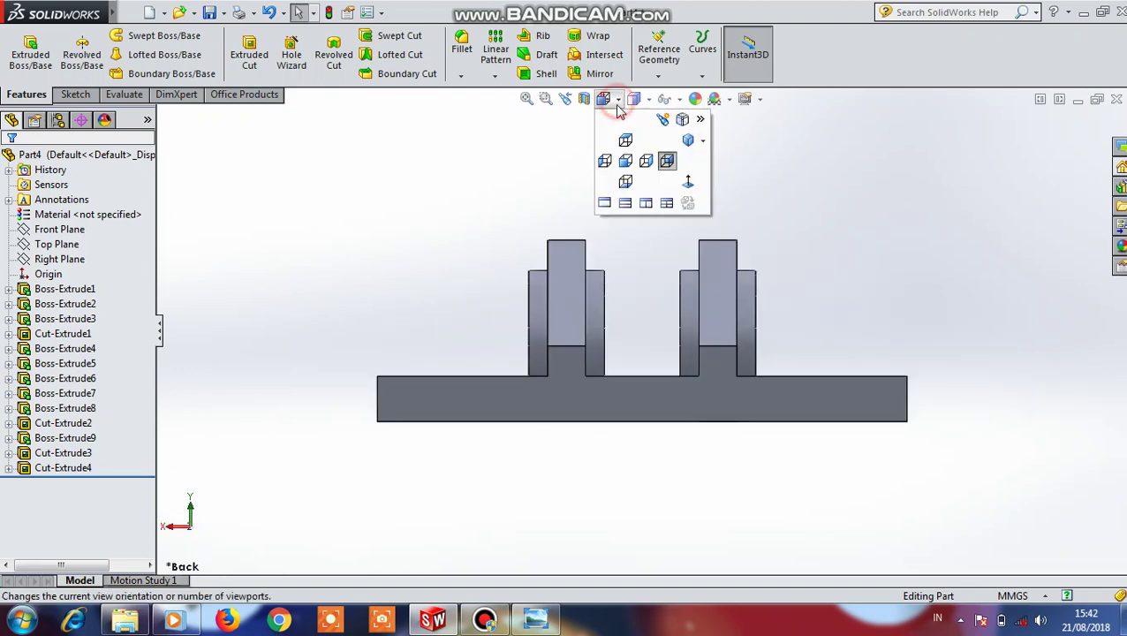
left_click(688, 142)
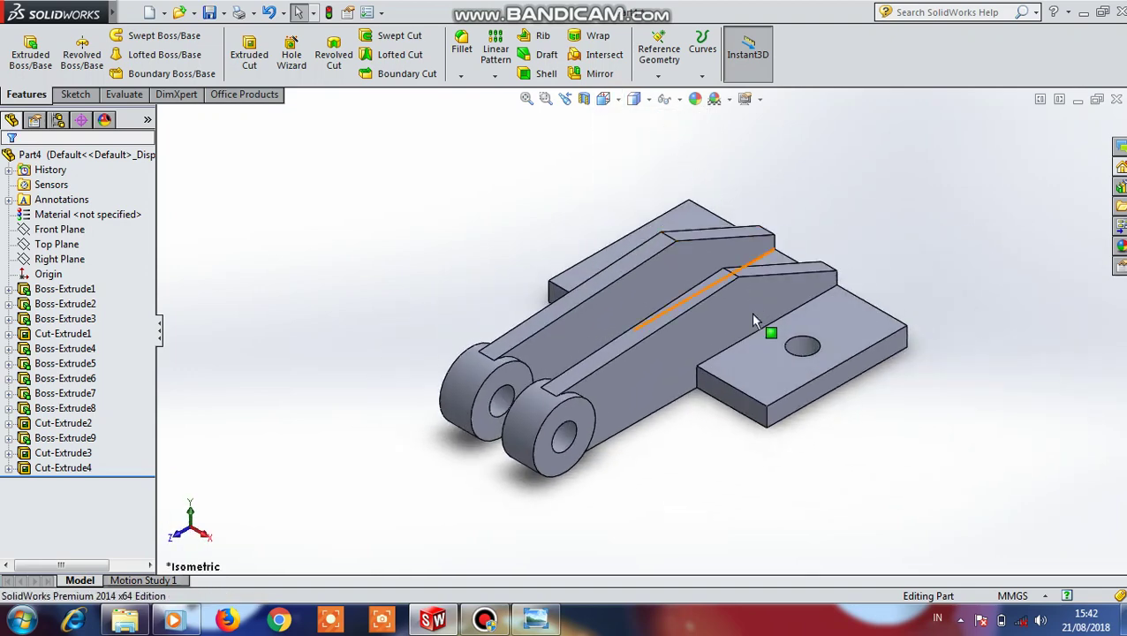